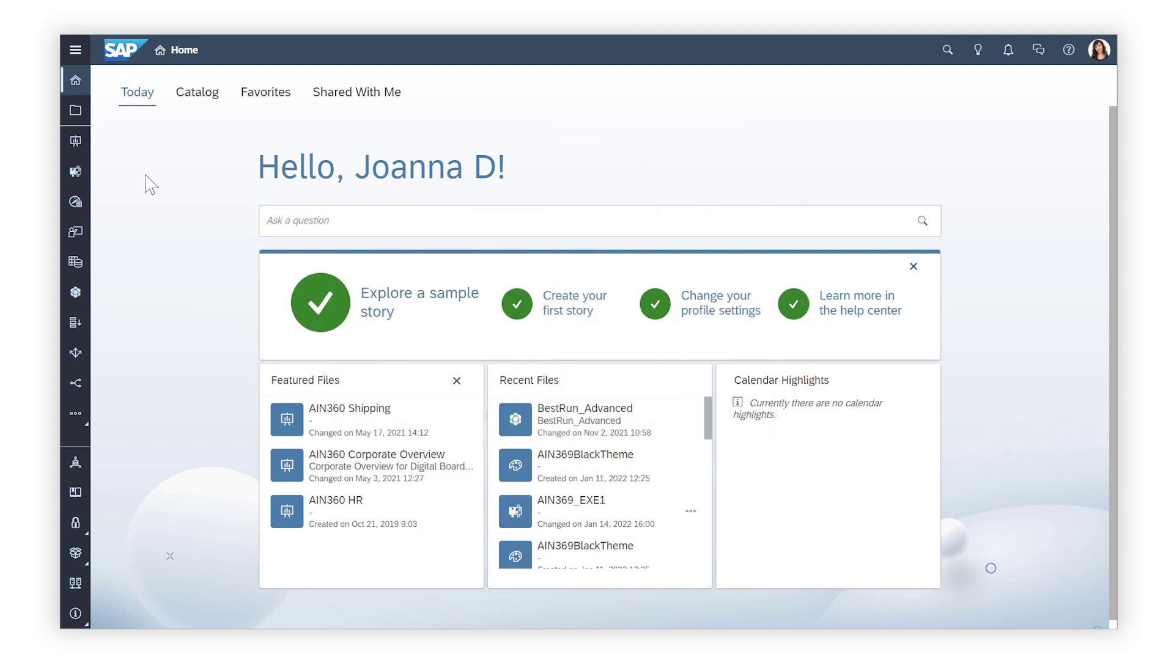
Open Analytic Applications from the left navigation to list recent application files.
click(84, 176)
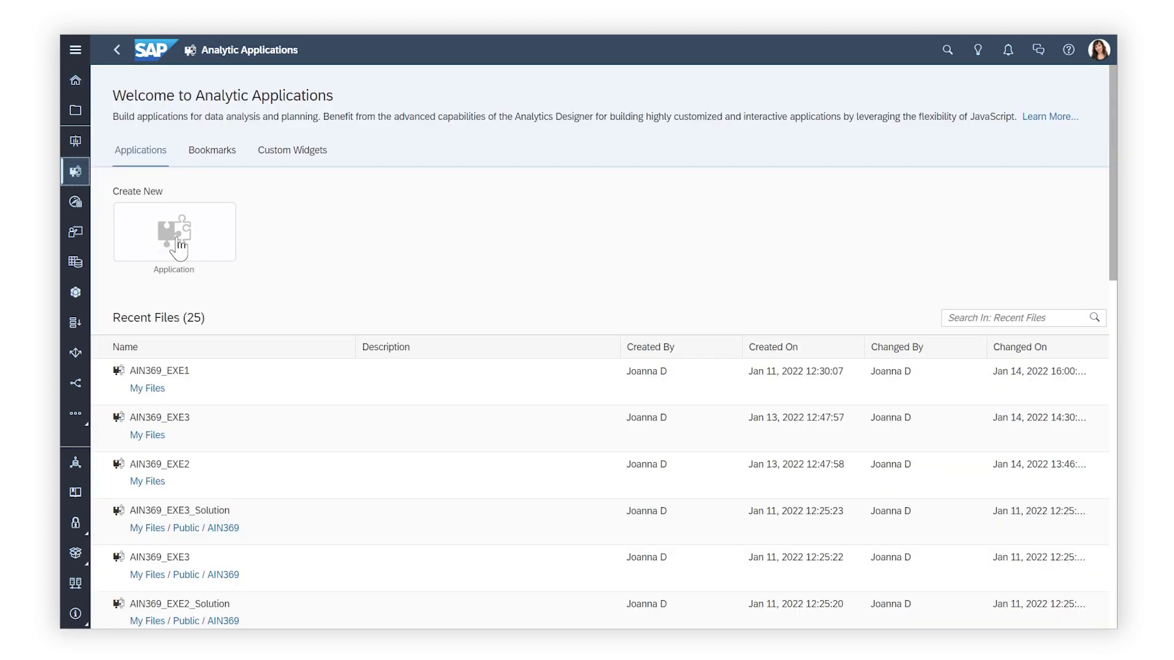
Create a blank analytic application and switch to Designer to show Canvas styling.
click(175, 233)
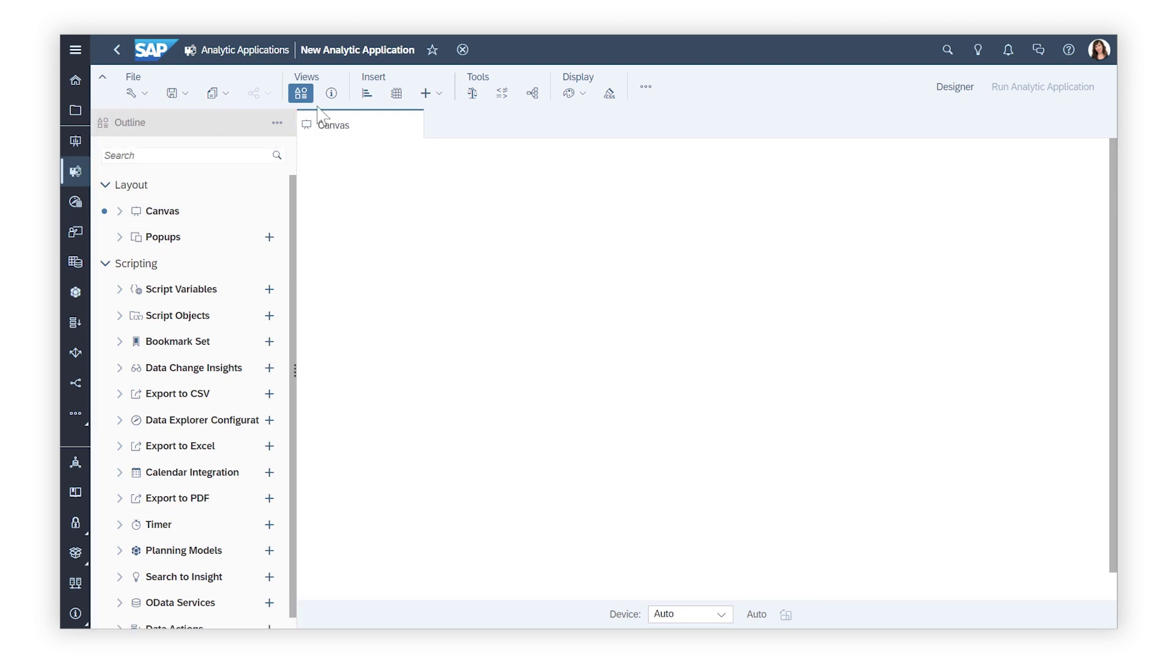
click(330, 94)
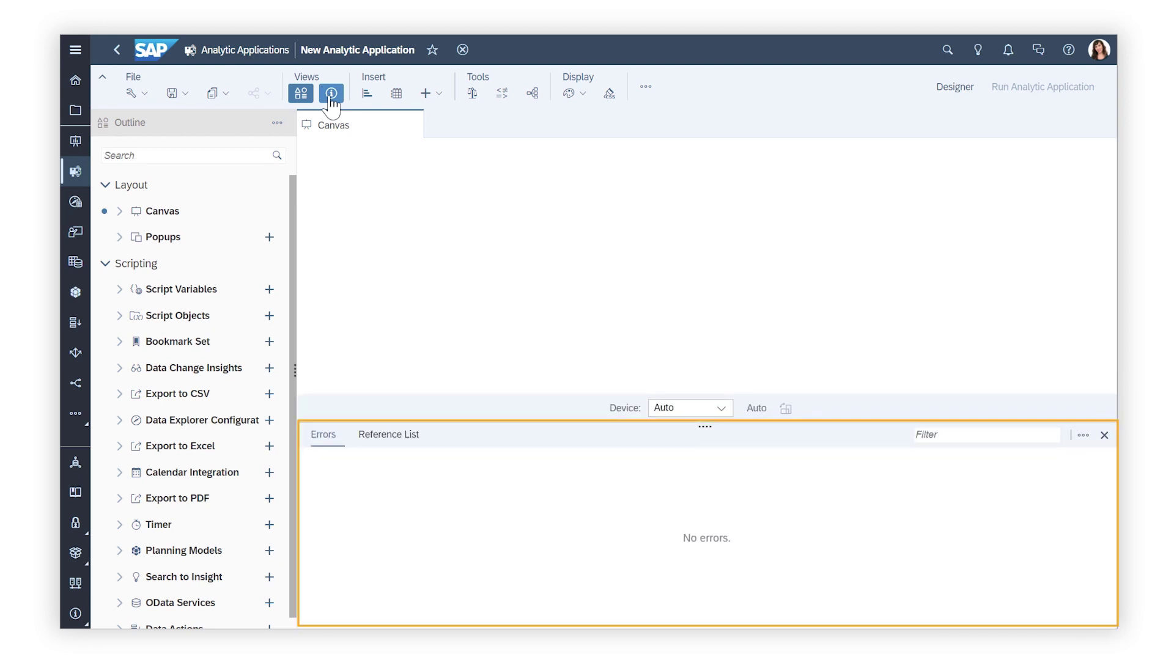
click(331, 92)
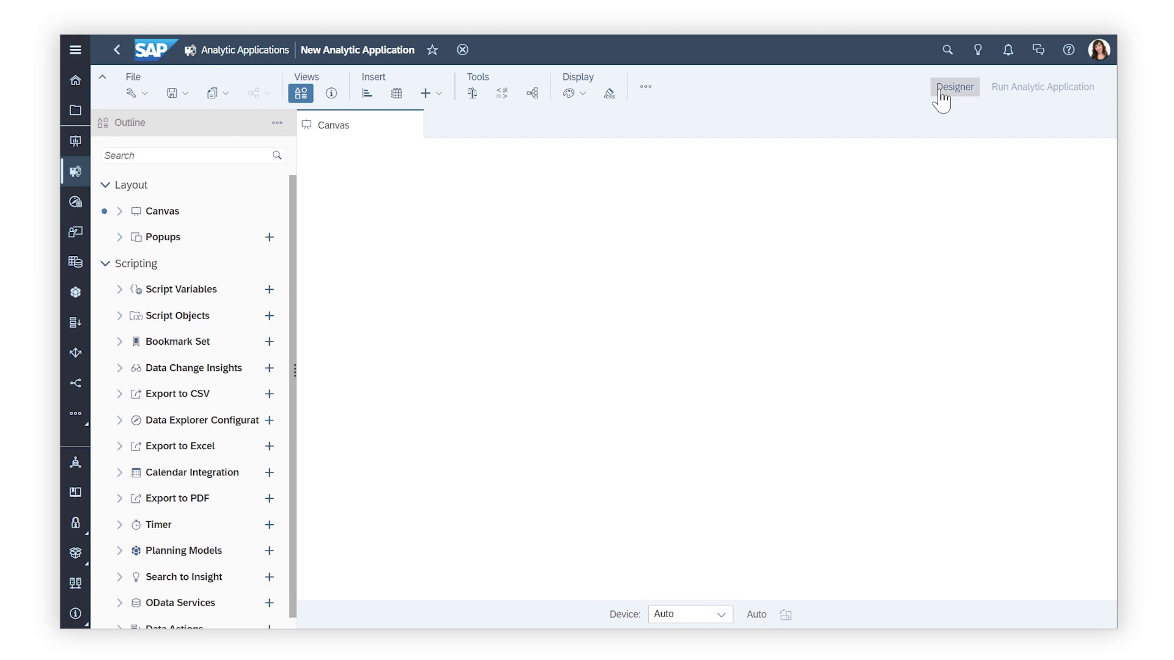
click(944, 92)
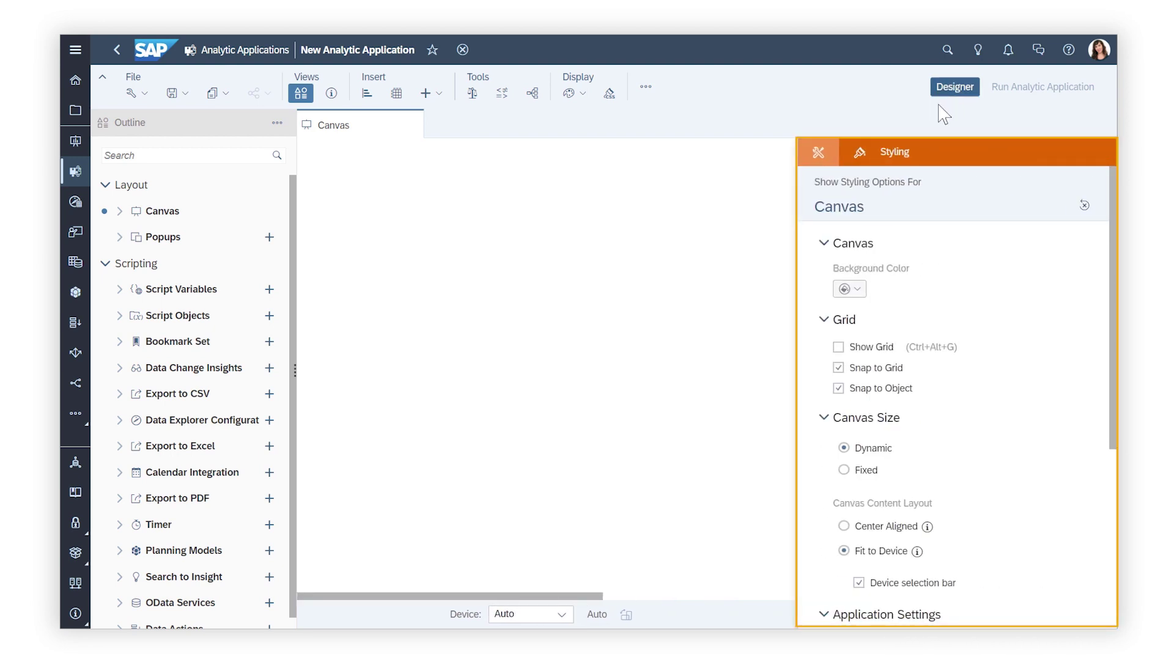
Save the new application with the name 'Sales Analysis'.
click(183, 93)
click(189, 115)
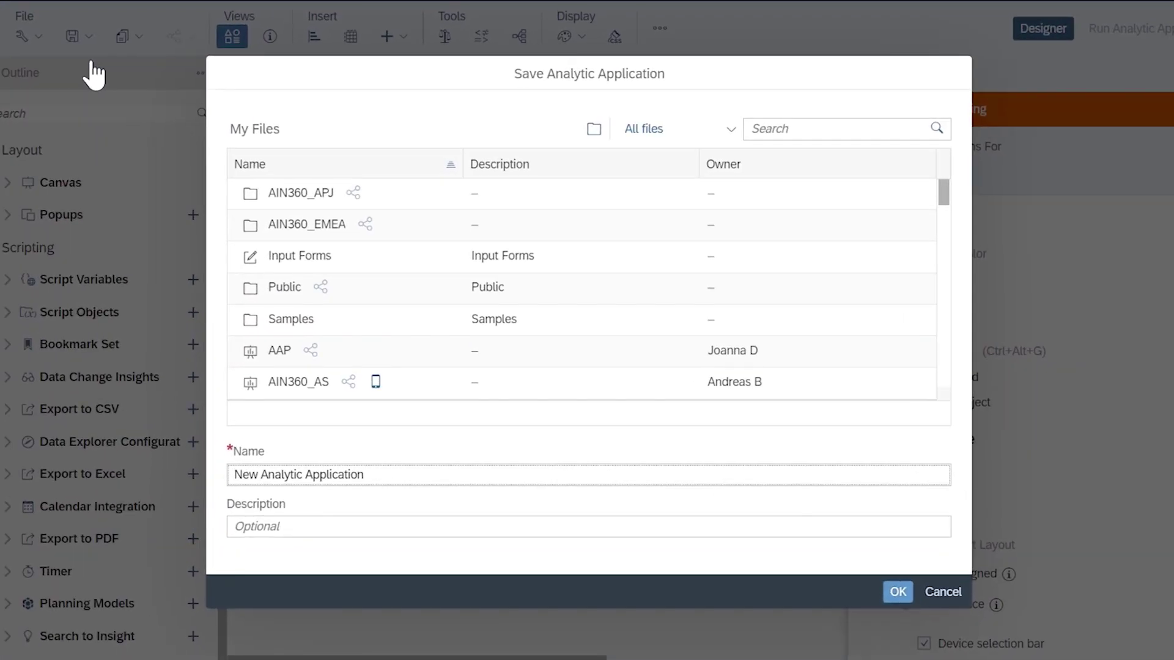
click(244, 480)
key(ctrl+a)
text(S)
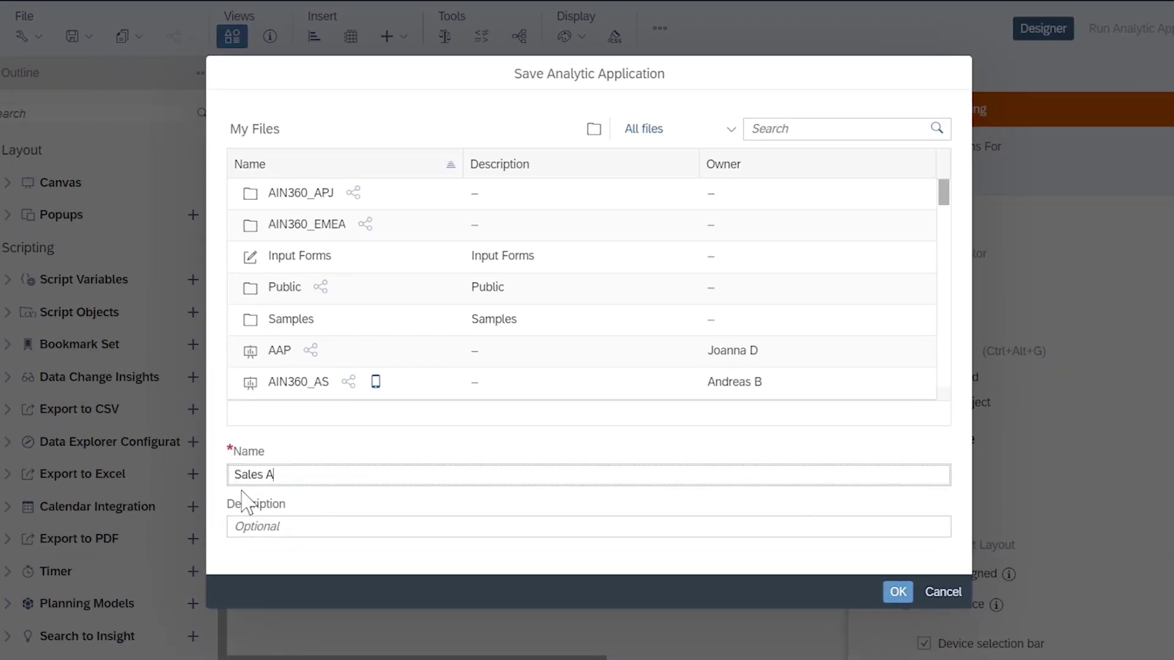
text(ales Analysis)
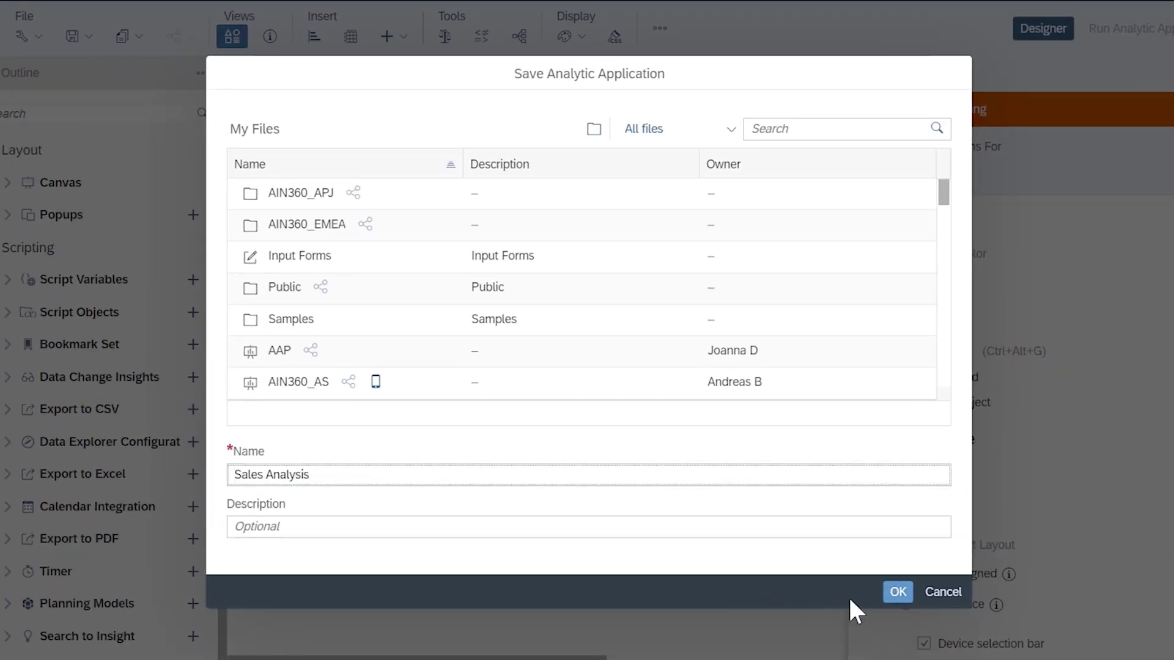
click(897, 592)
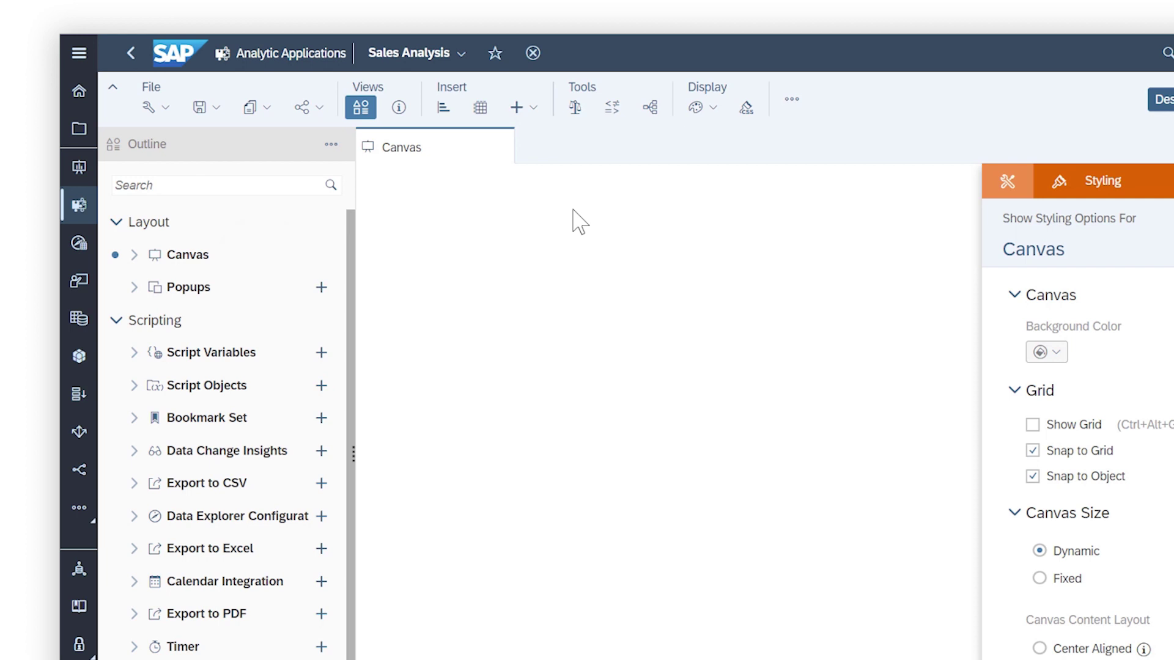
Insert a panel named Header, 1136 × 112 px, with a grey background colour.
click(533, 113)
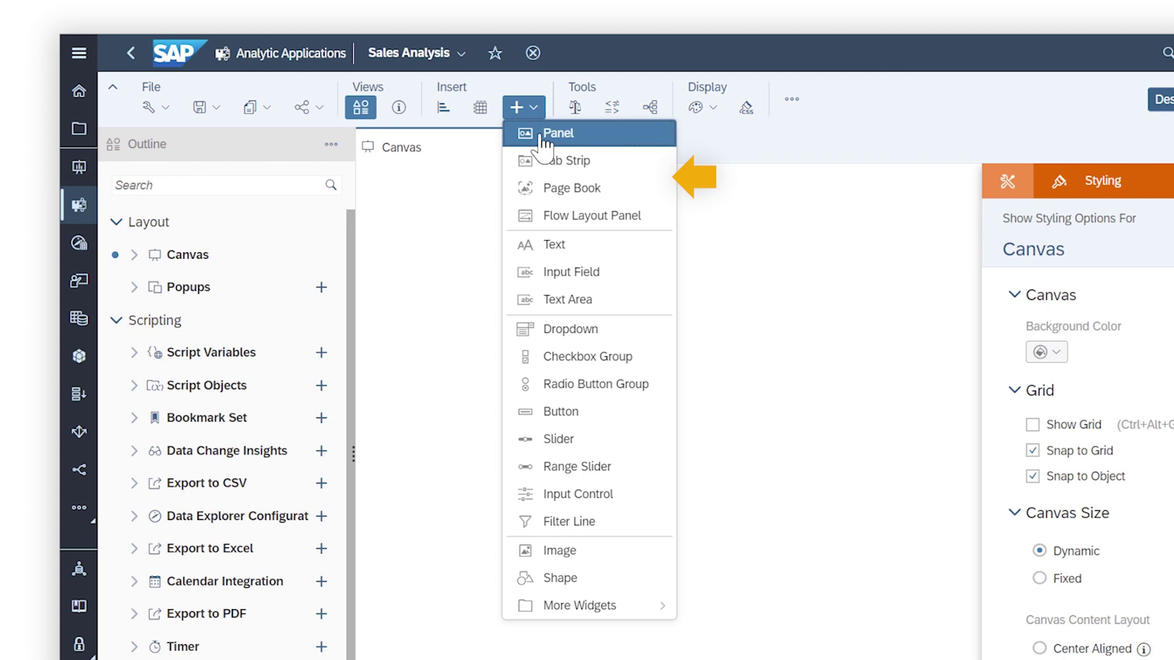
click(540, 133)
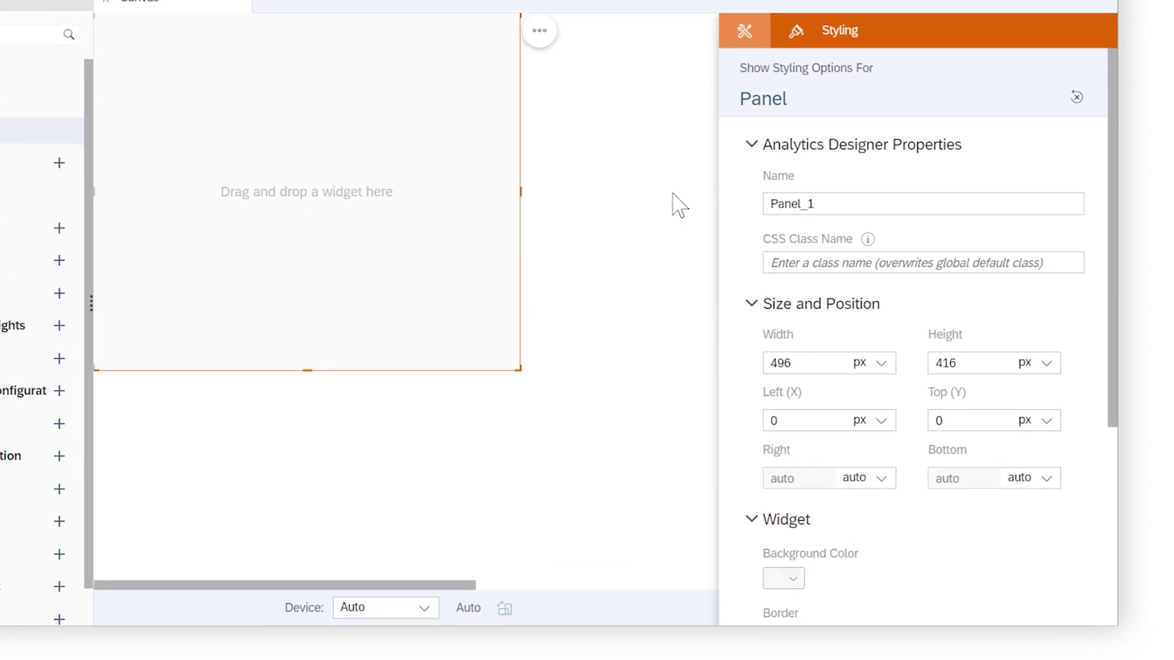
double_click(761, 208)
text(Header)
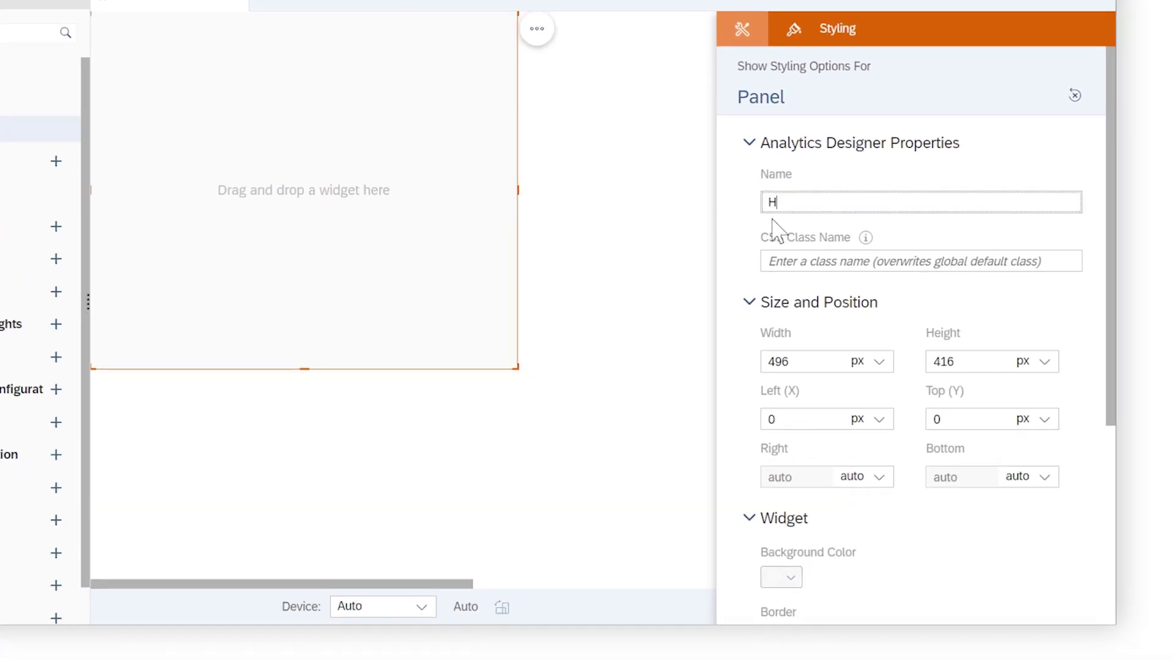
double_click(780, 366)
text(1136)
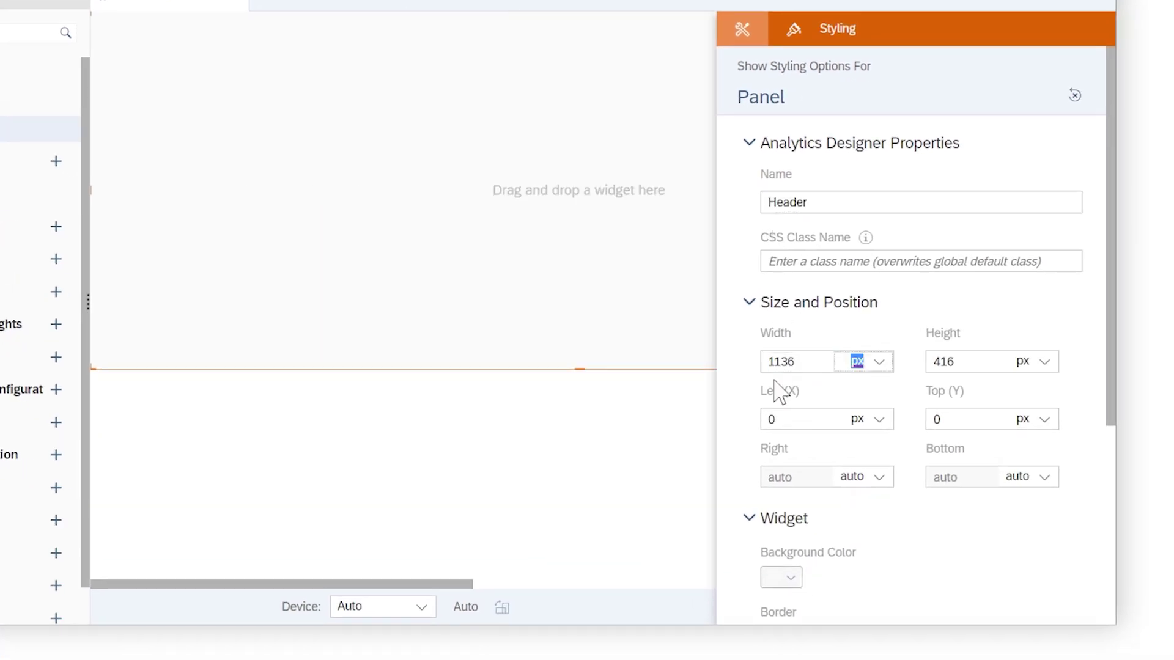
key(Tab)
key(Return)
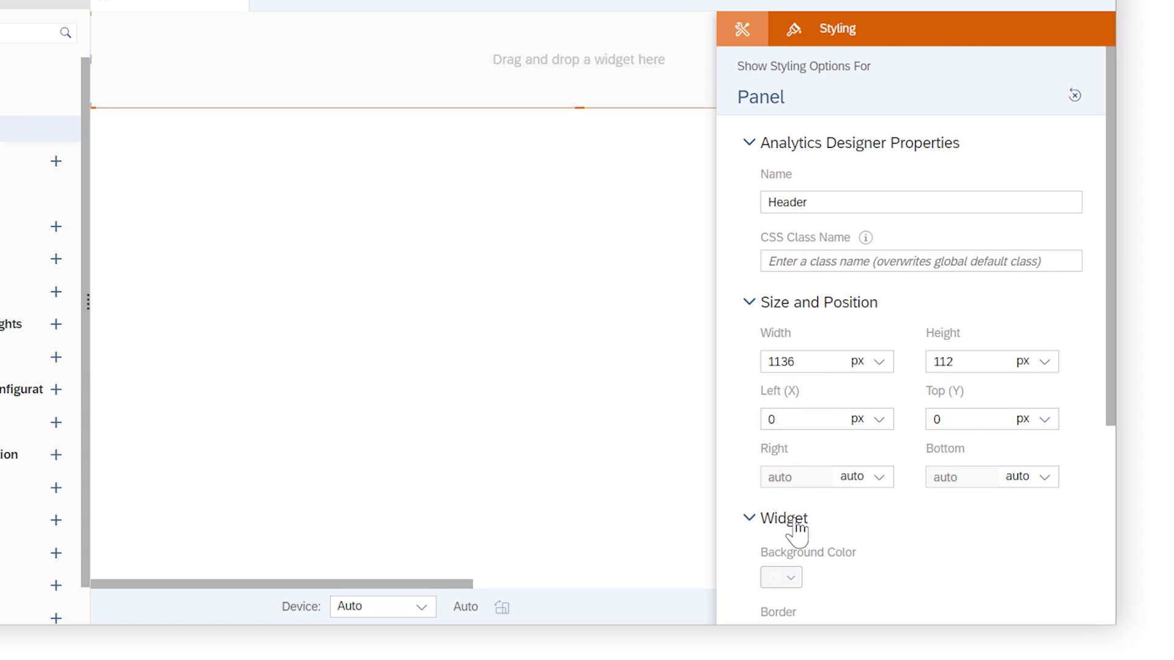
click(789, 579)
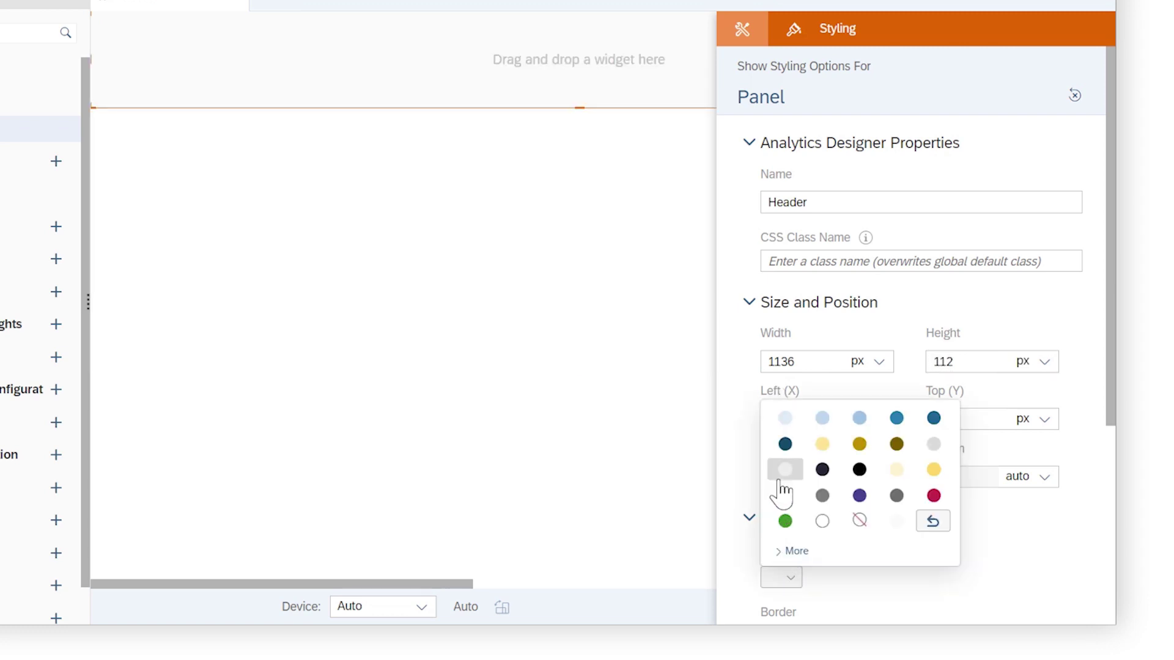
click(781, 471)
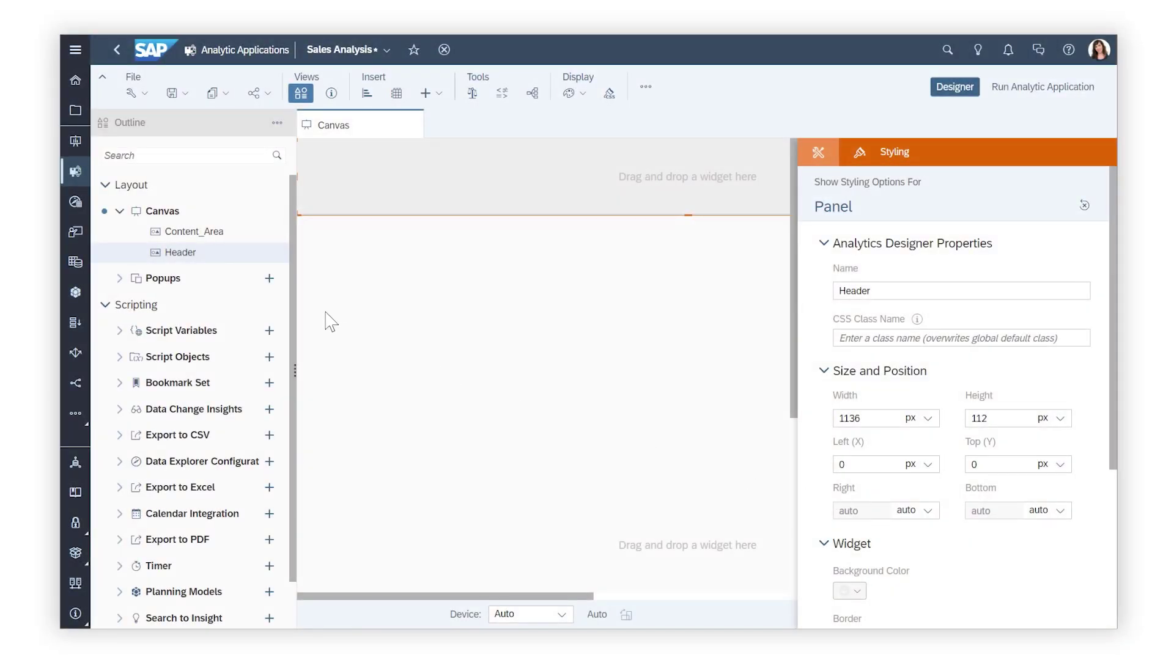
Add a new popup and rename it Popup_Description.
click(269, 278)
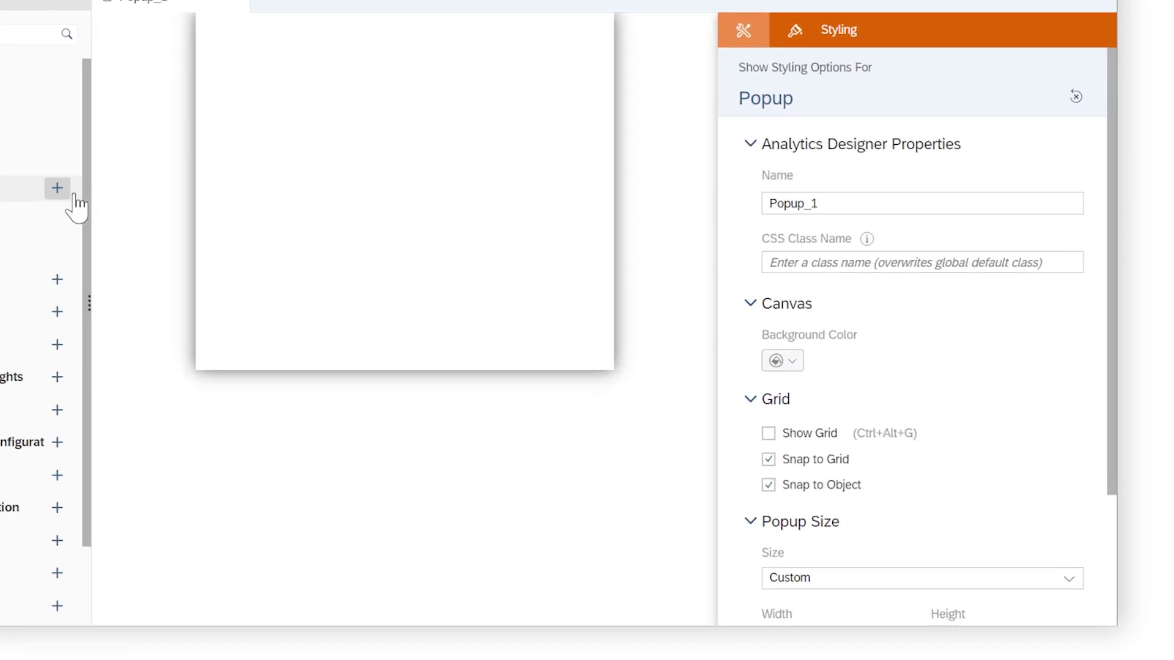
click(776, 204)
key(ctrl+a)
text(Popup_Description)
key(Return)
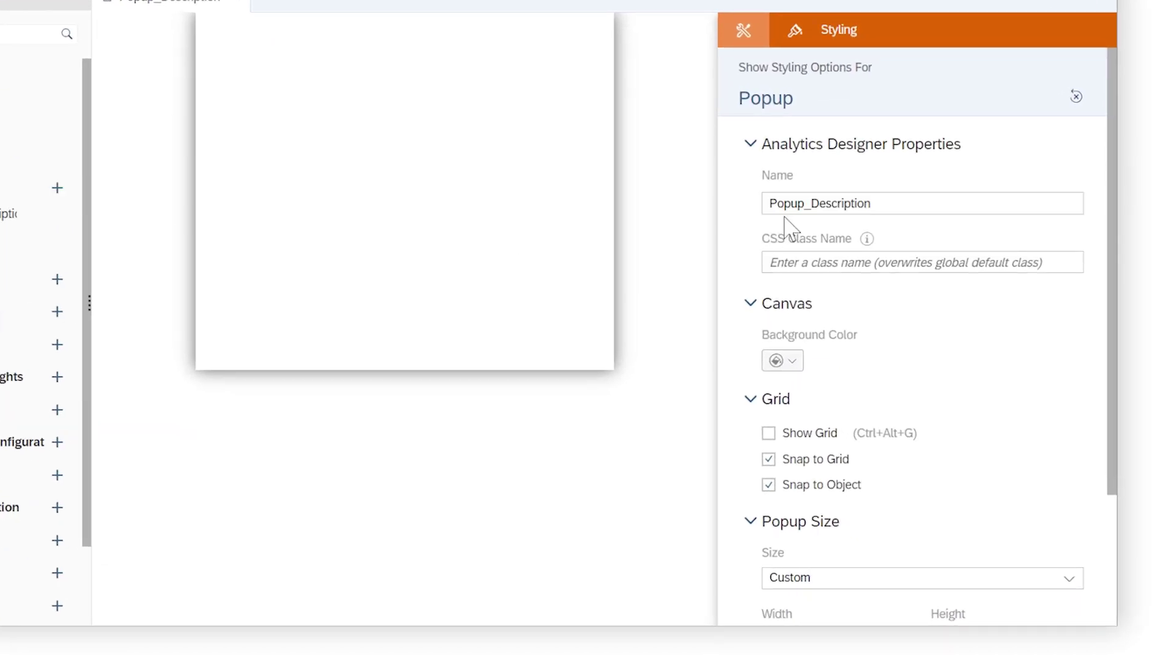
Enable the popup's header and footer, title it 'Description', and keep only the OK button.
click(743, 38)
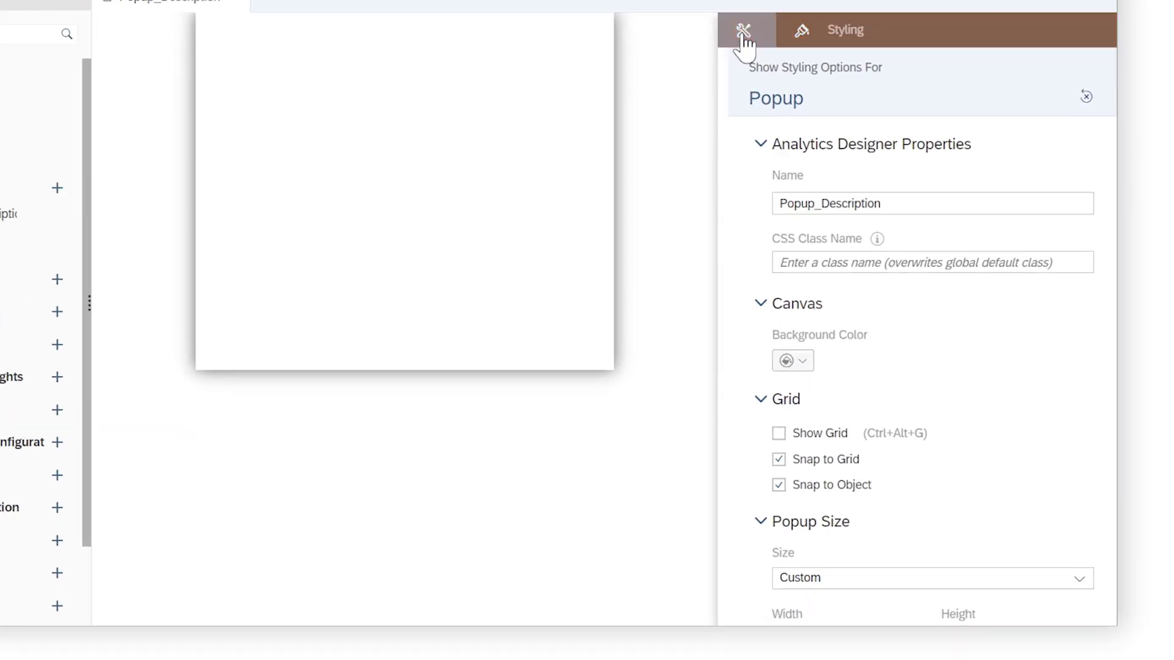
click(934, 123)
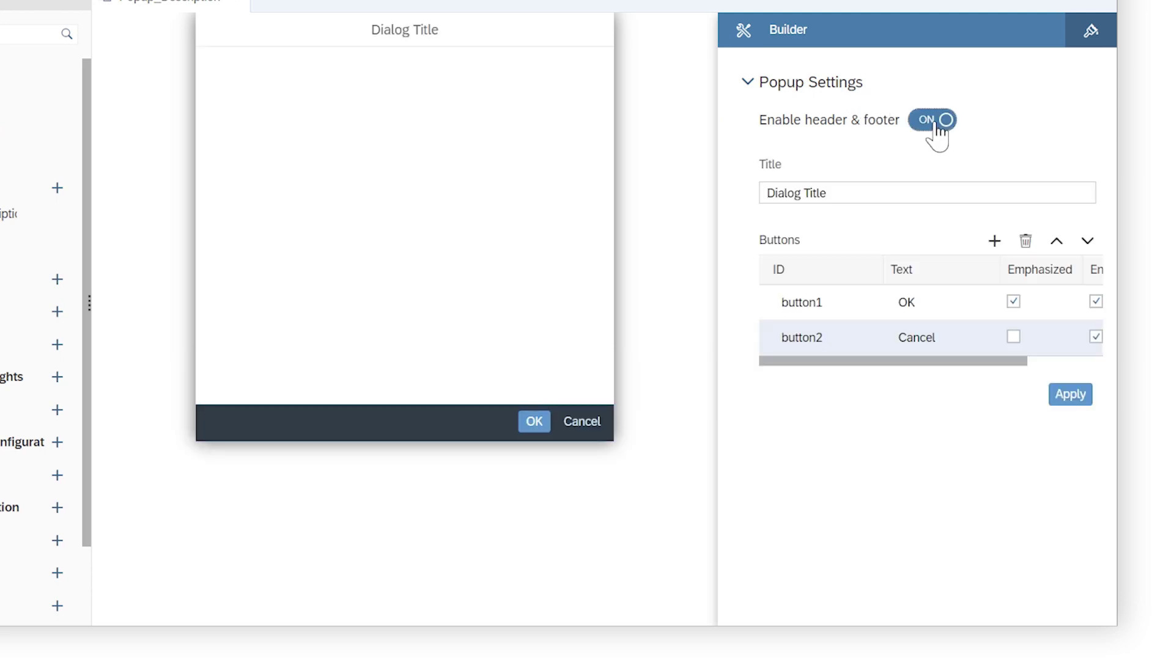
triple_click(786, 191)
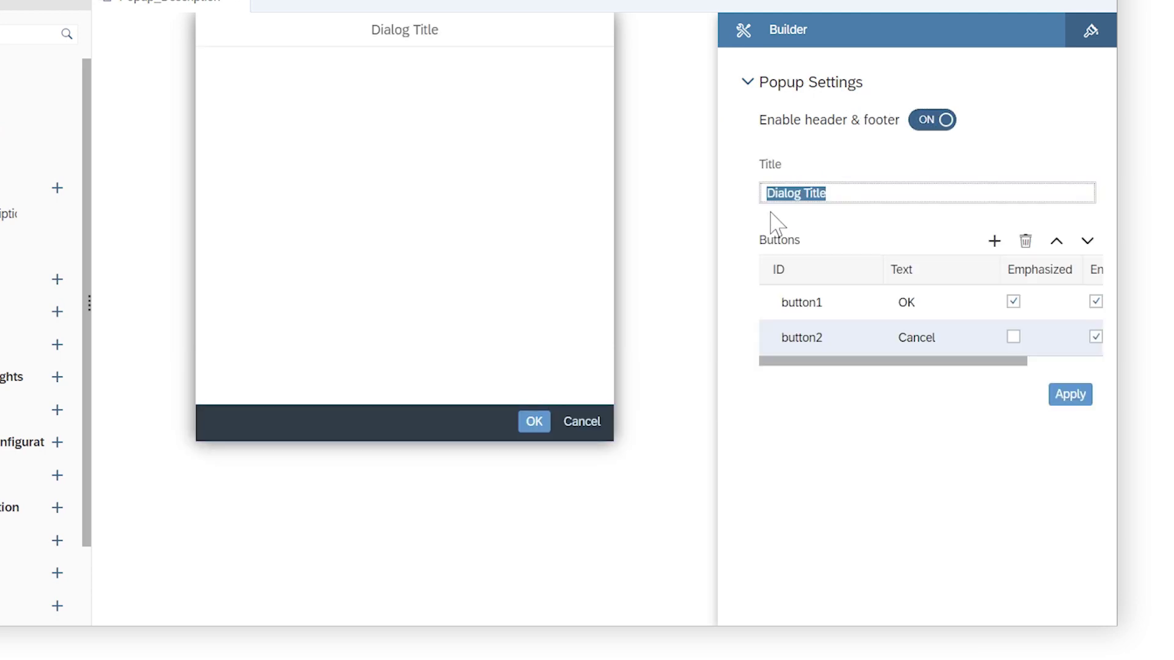
text(Description)
click(1026, 242)
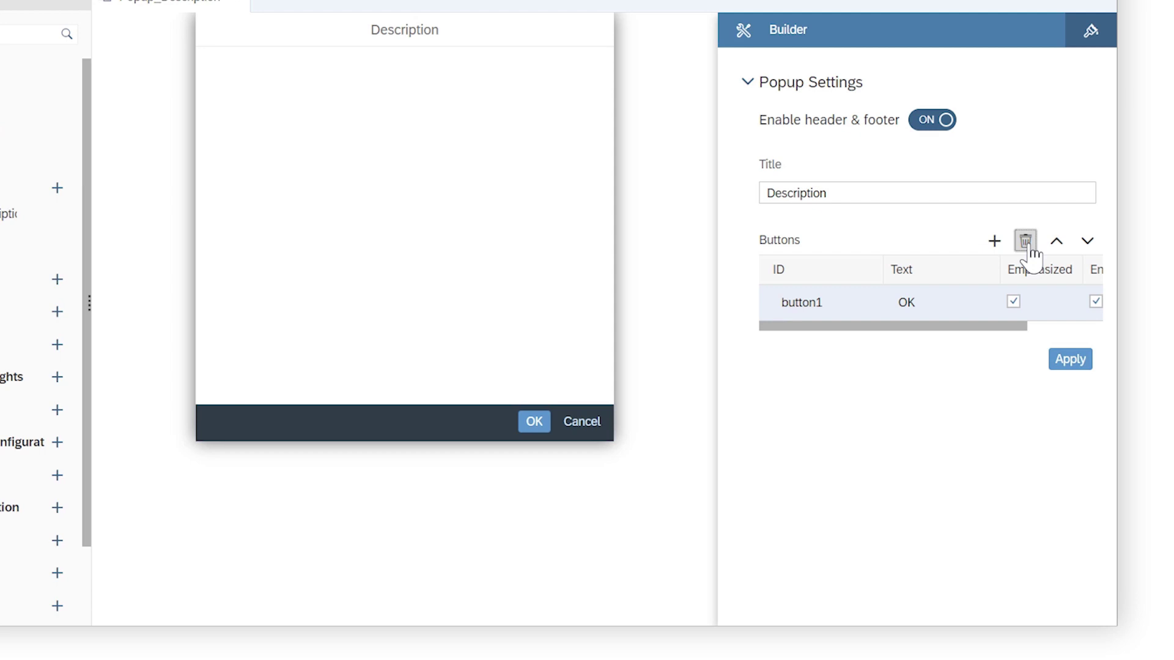
click(1071, 362)
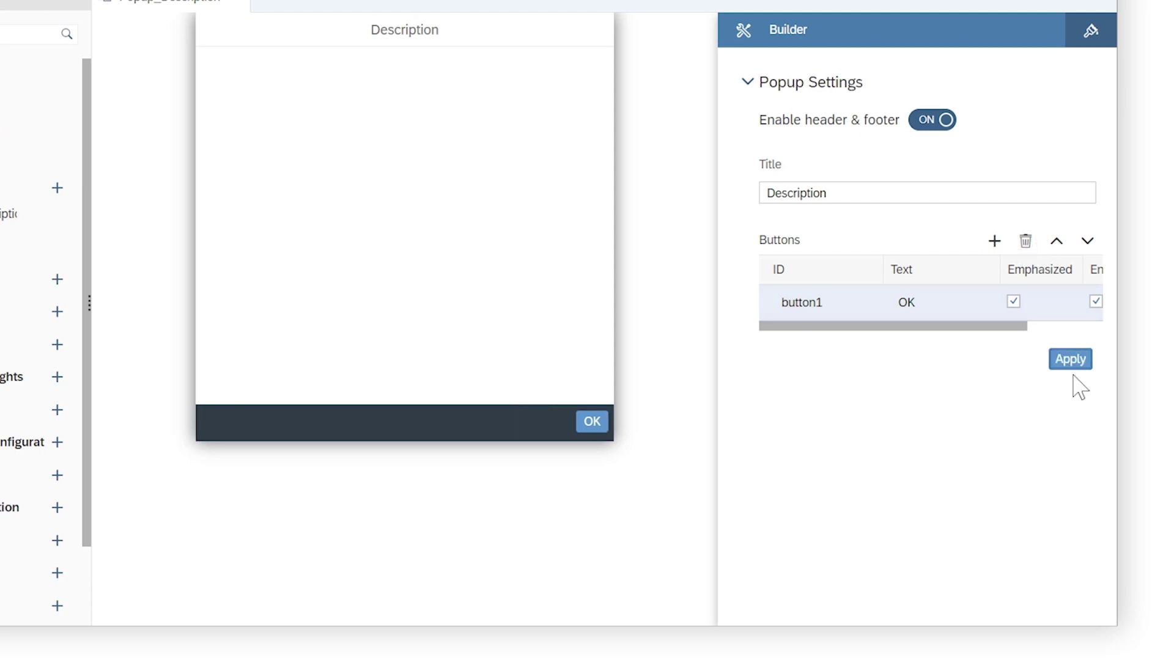
click(1091, 31)
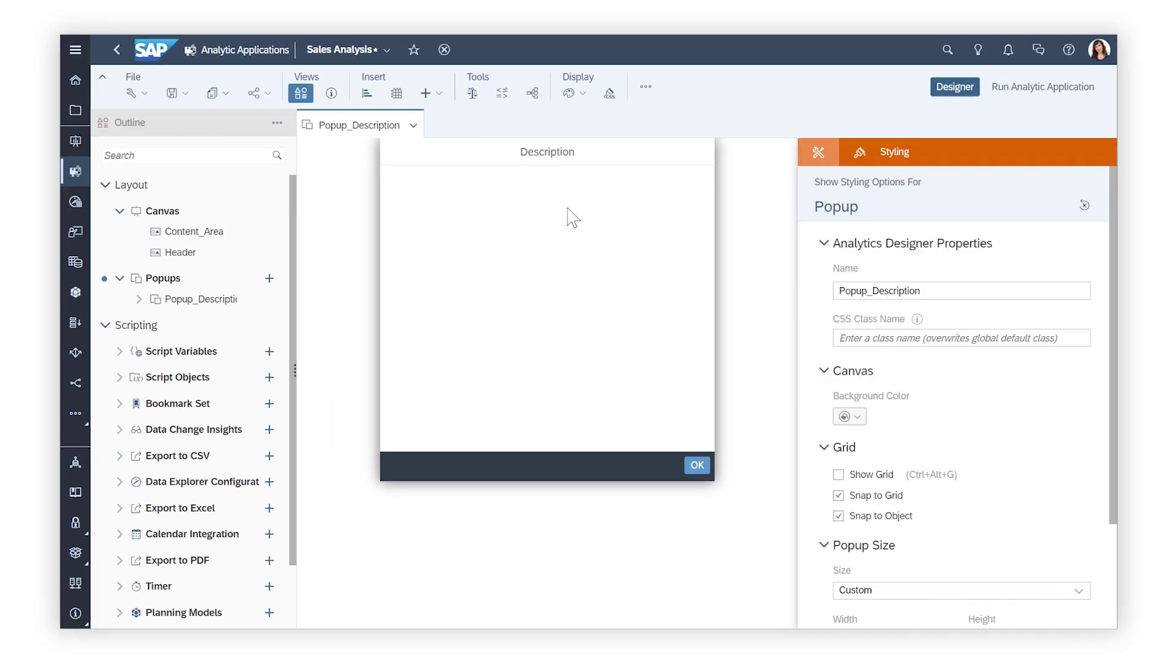
Insert a square shape into the Header panel and fill it dark blue.
click(192, 254)
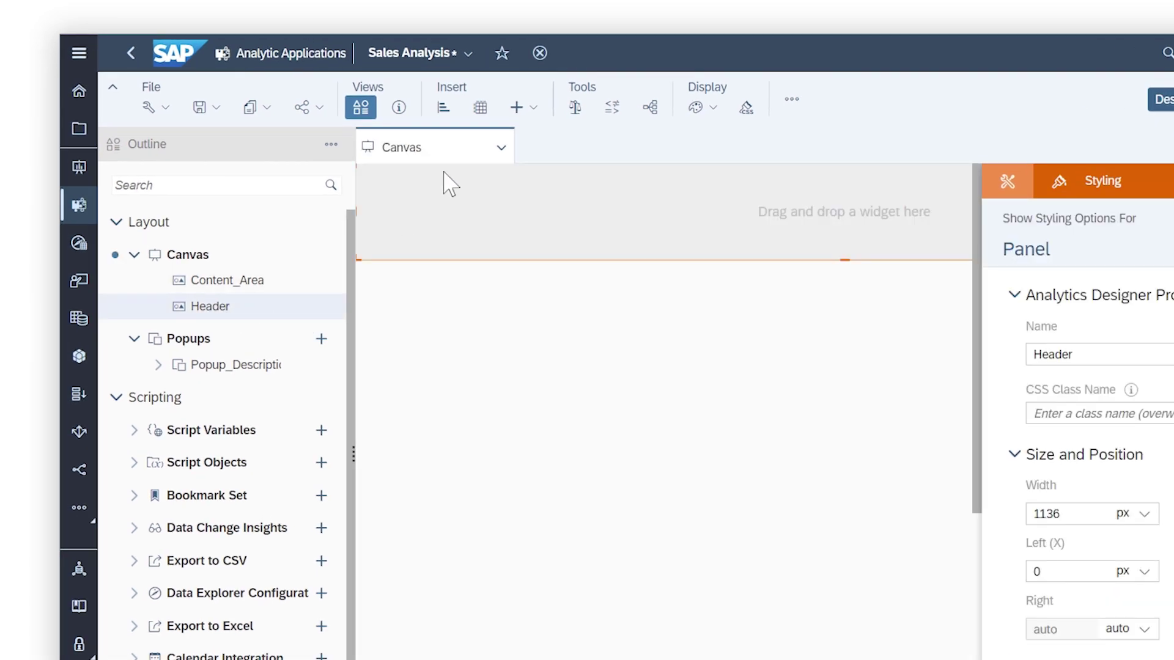
click(526, 111)
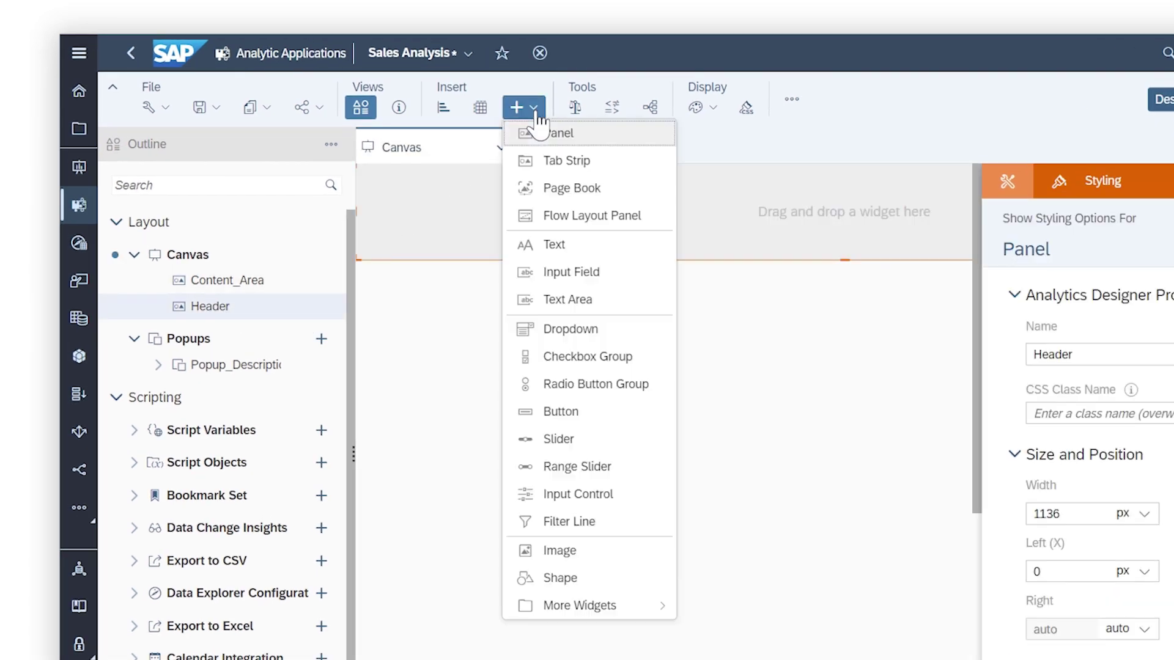
click(553, 579)
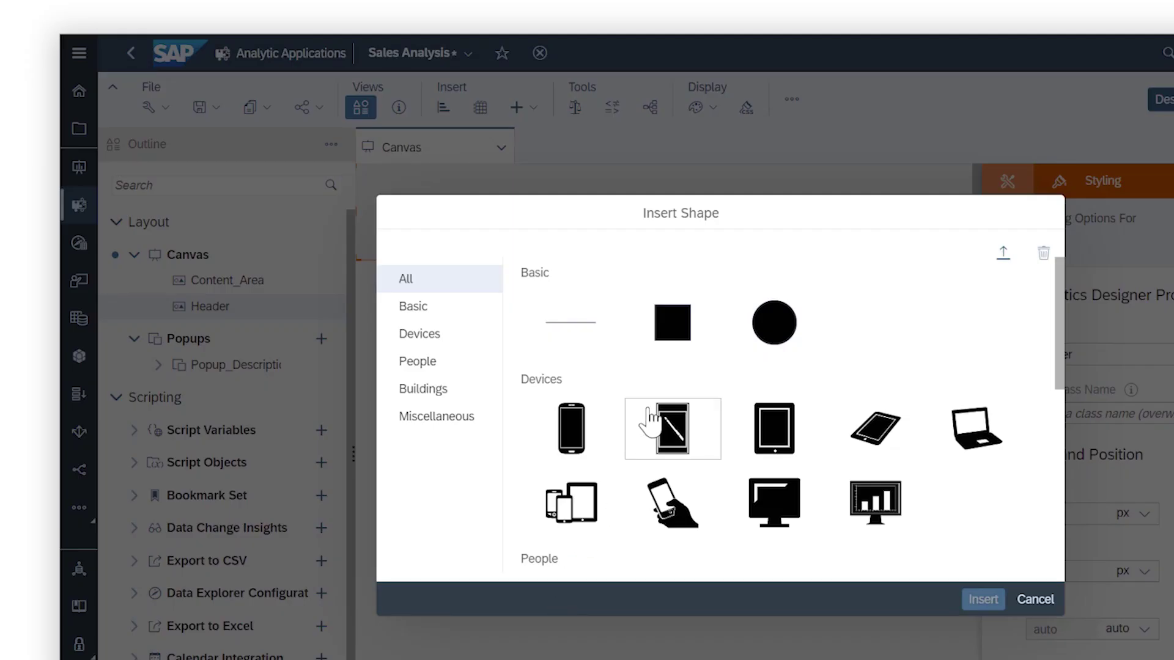
click(673, 358)
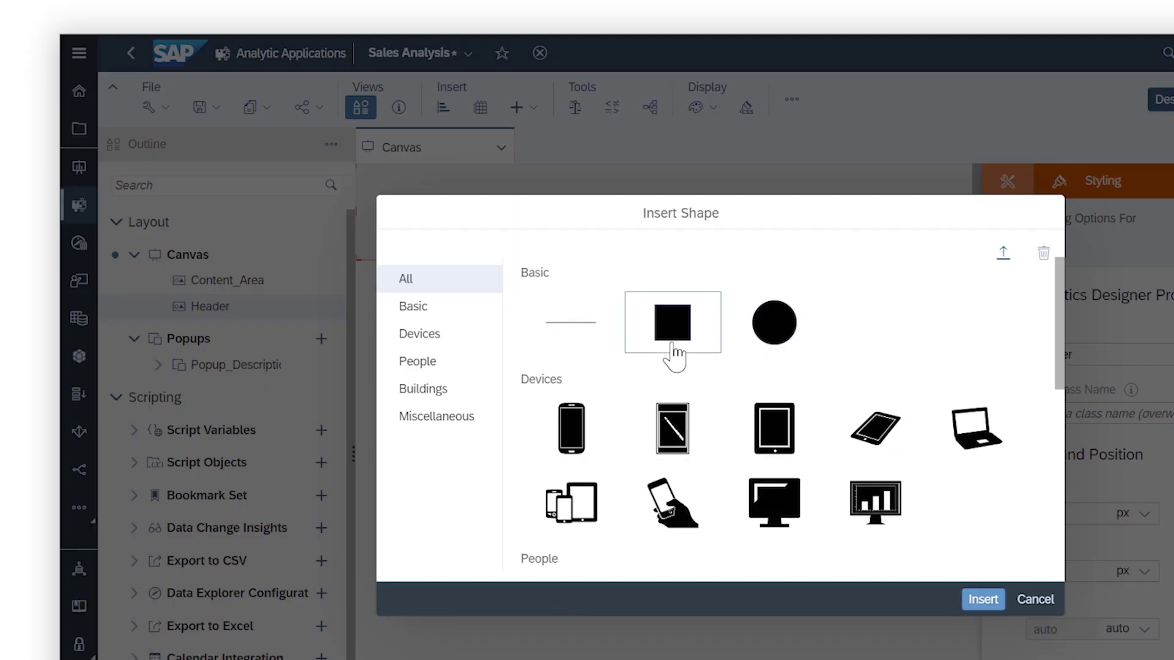
click(982, 600)
scroll(829, 547, down, 5)
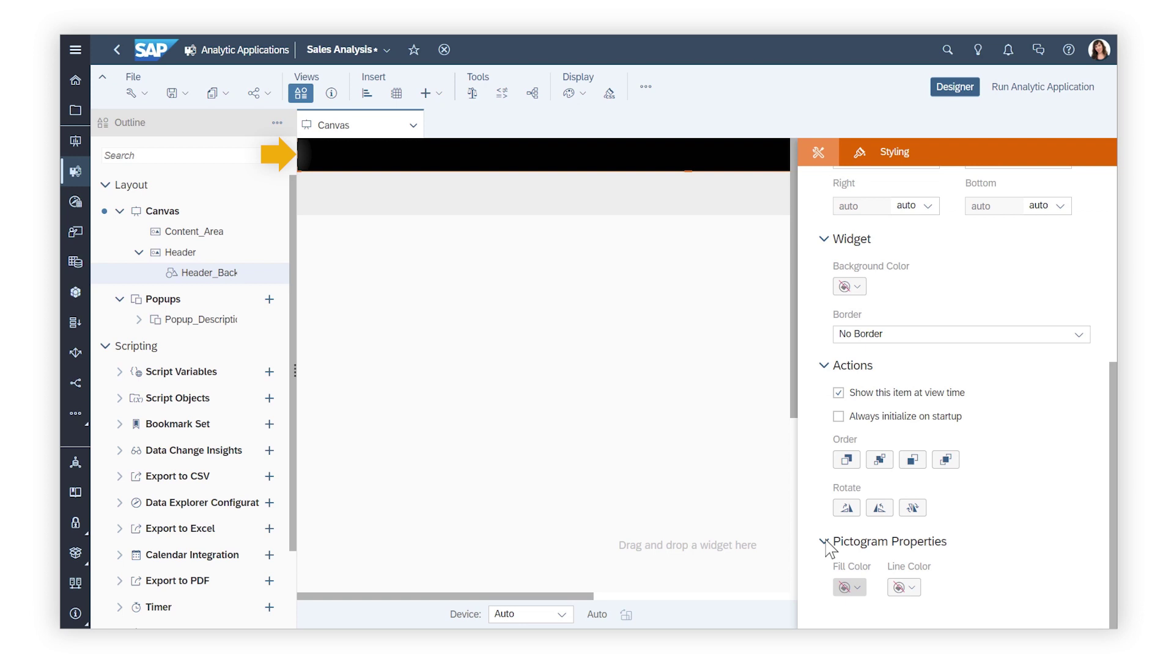
click(859, 592)
click(853, 482)
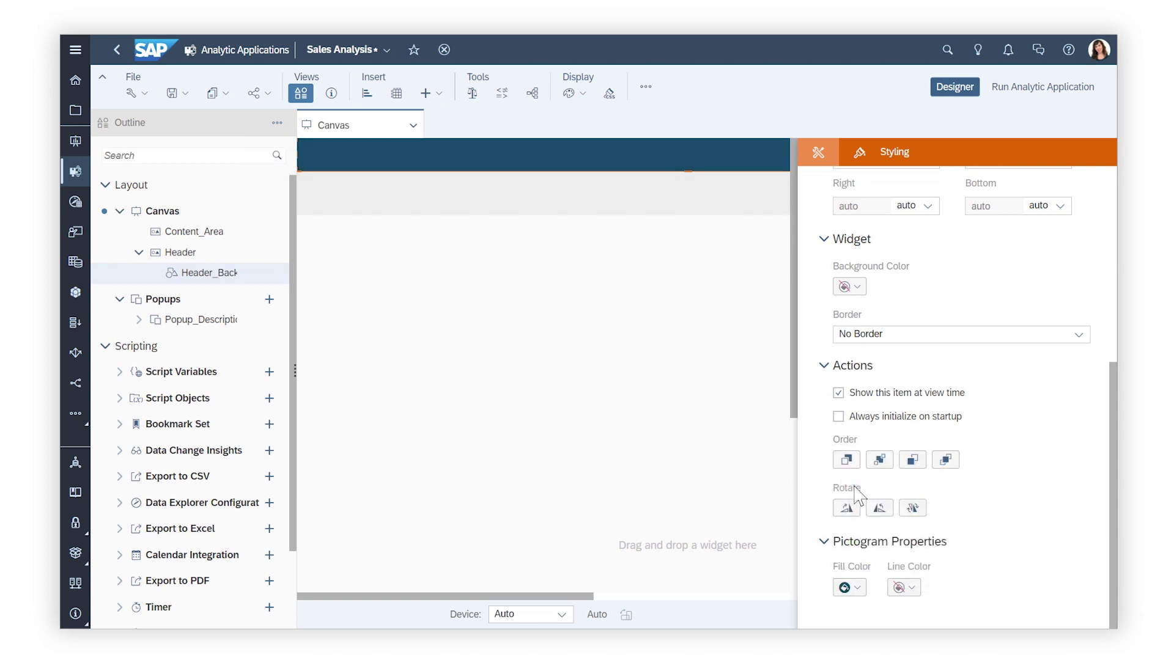
click(183, 253)
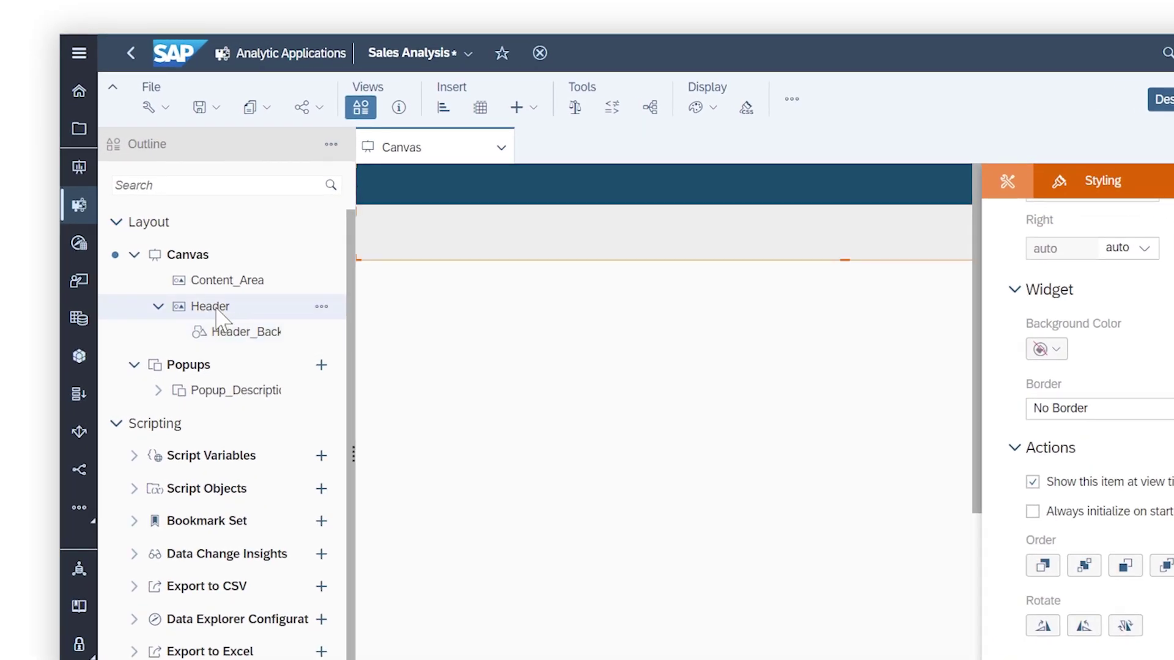
Upload SAC_logo.png and insert it as the header logo image.
click(524, 109)
click(553, 551)
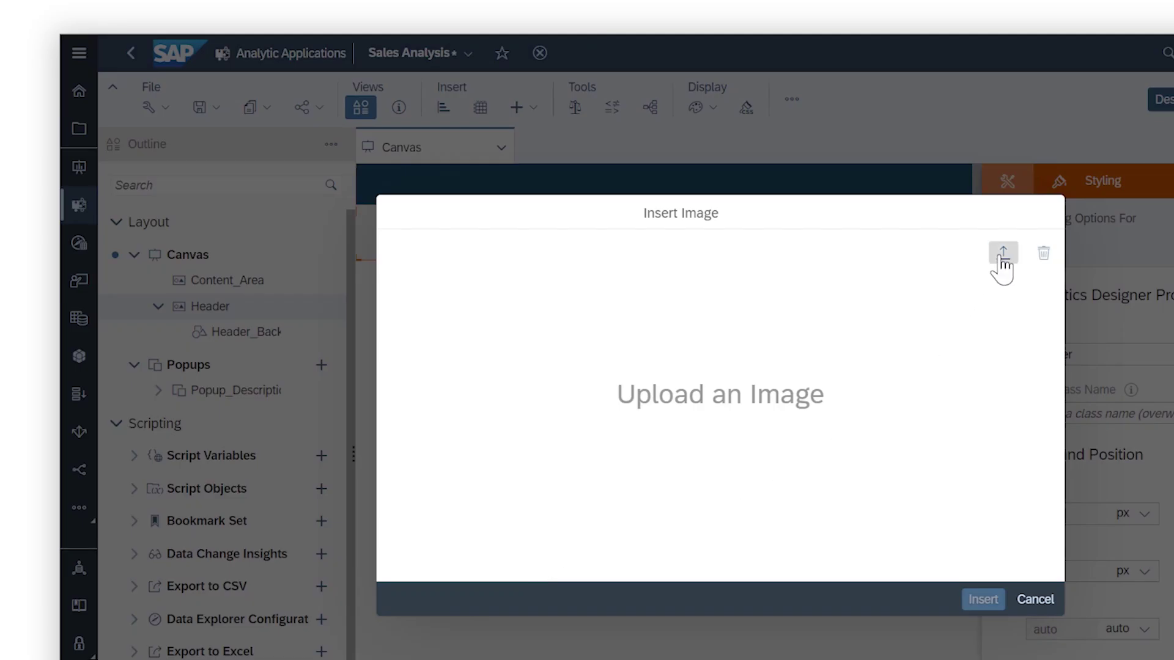
click(1003, 253)
click(938, 418)
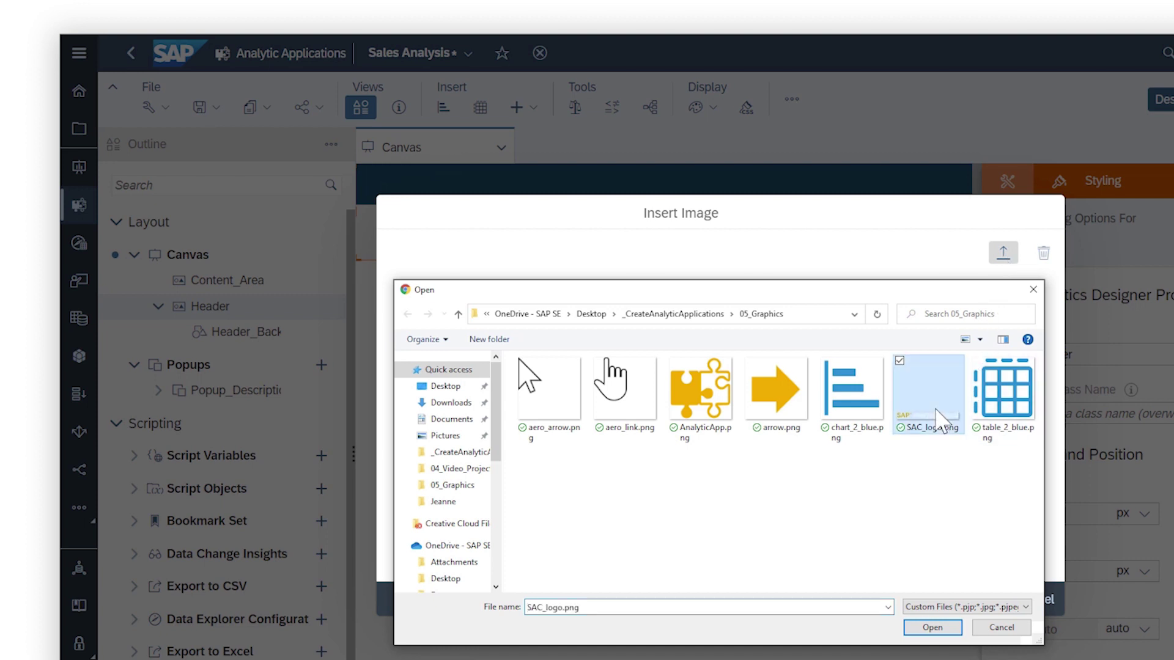
click(939, 629)
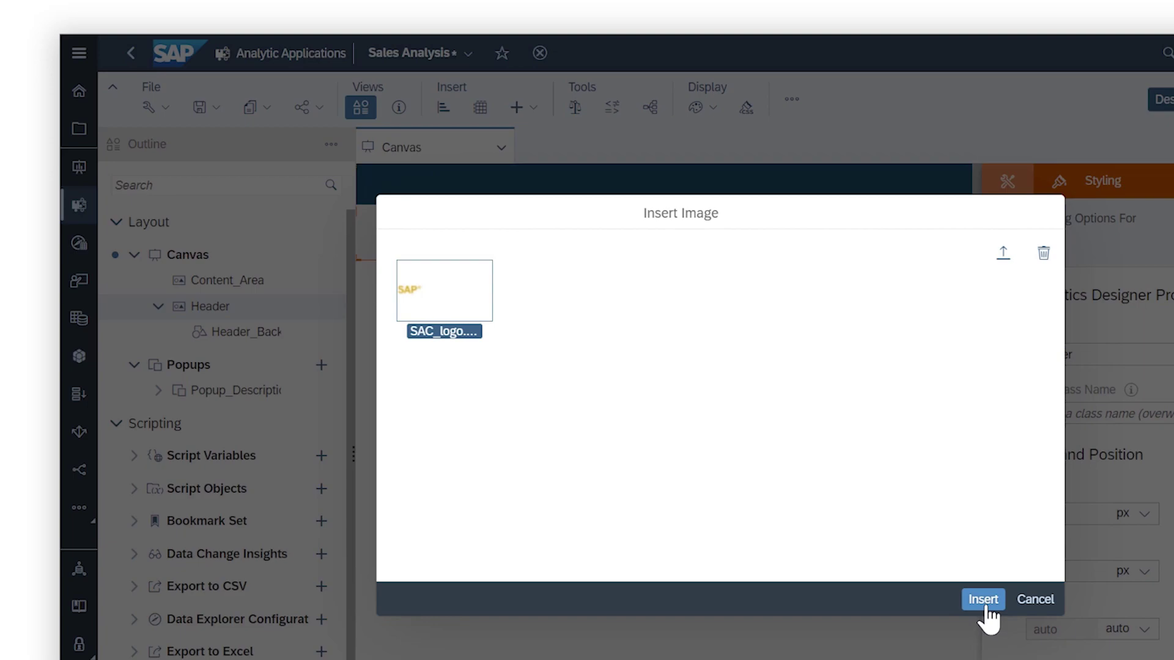
click(984, 601)
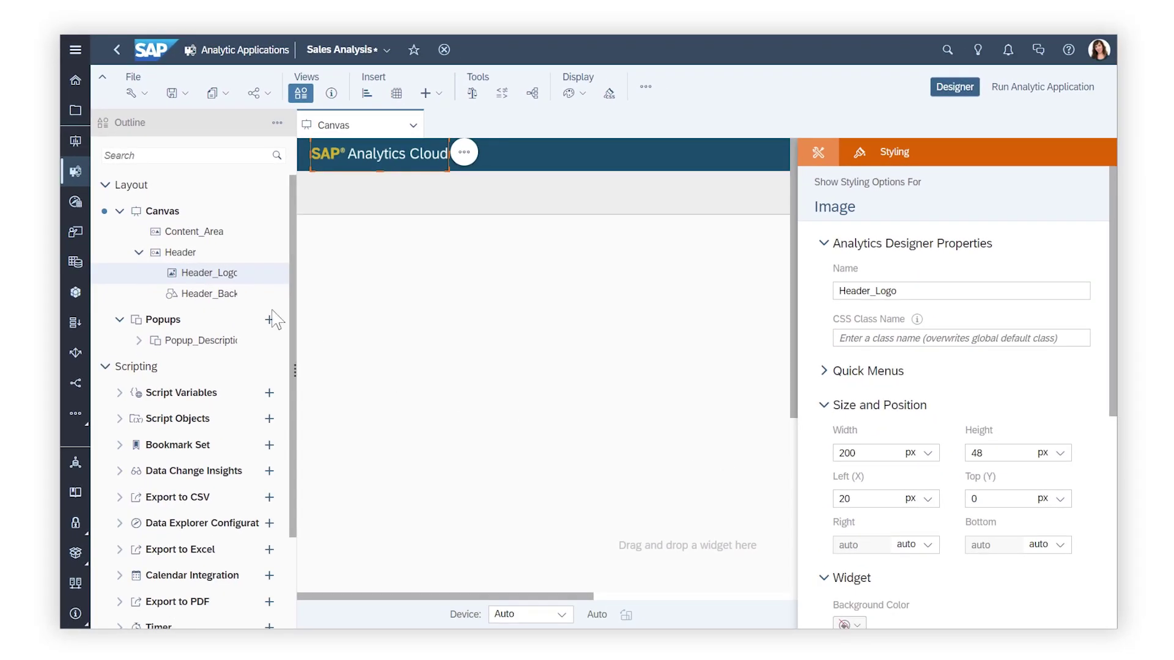
Add a 'Sales Analysis' text widget to the header and make it bold.
click(187, 253)
click(428, 93)
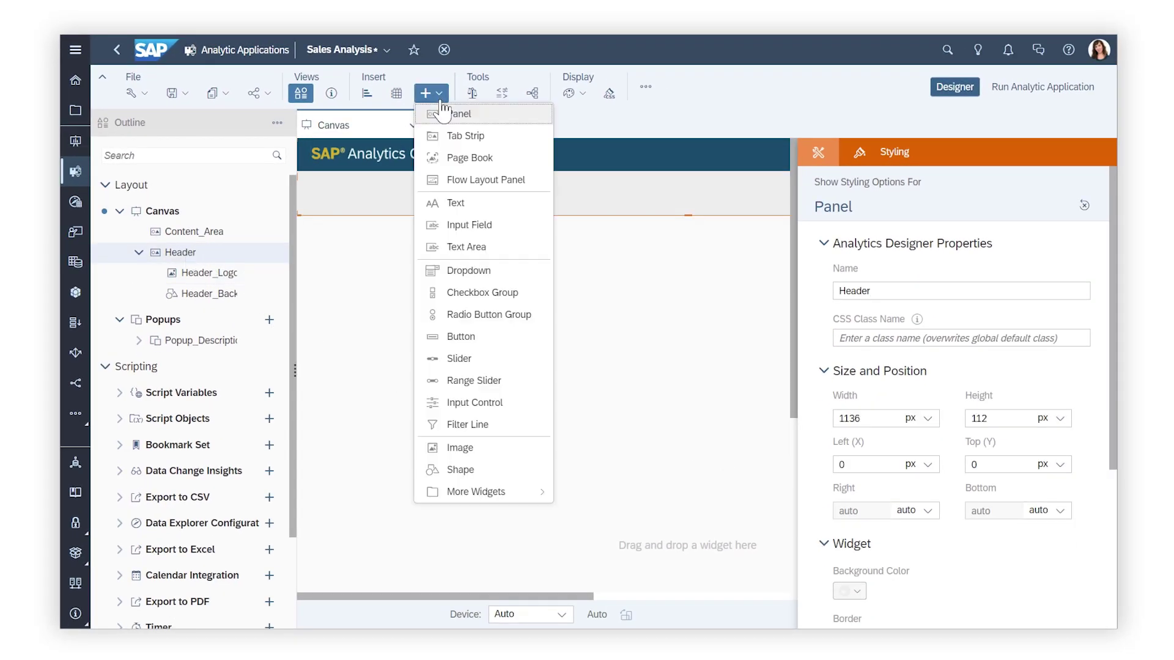
click(462, 204)
double_click(352, 192)
text(Sales Analysis)
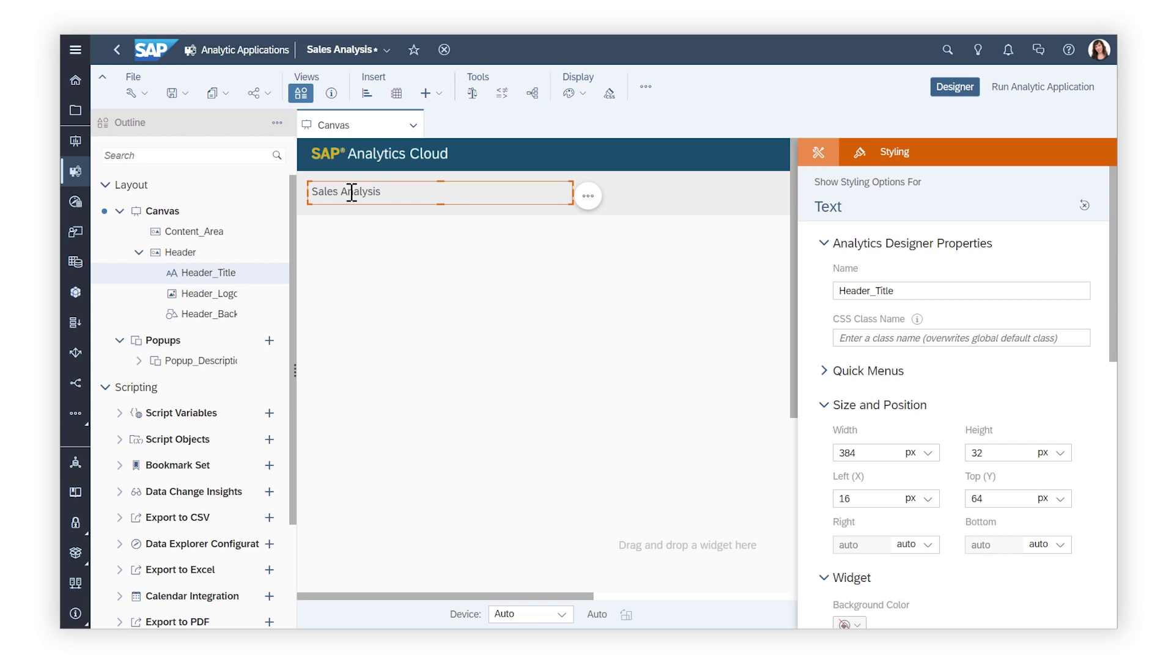
key(ctrl+a)
scroll(1113, 560, down, 10)
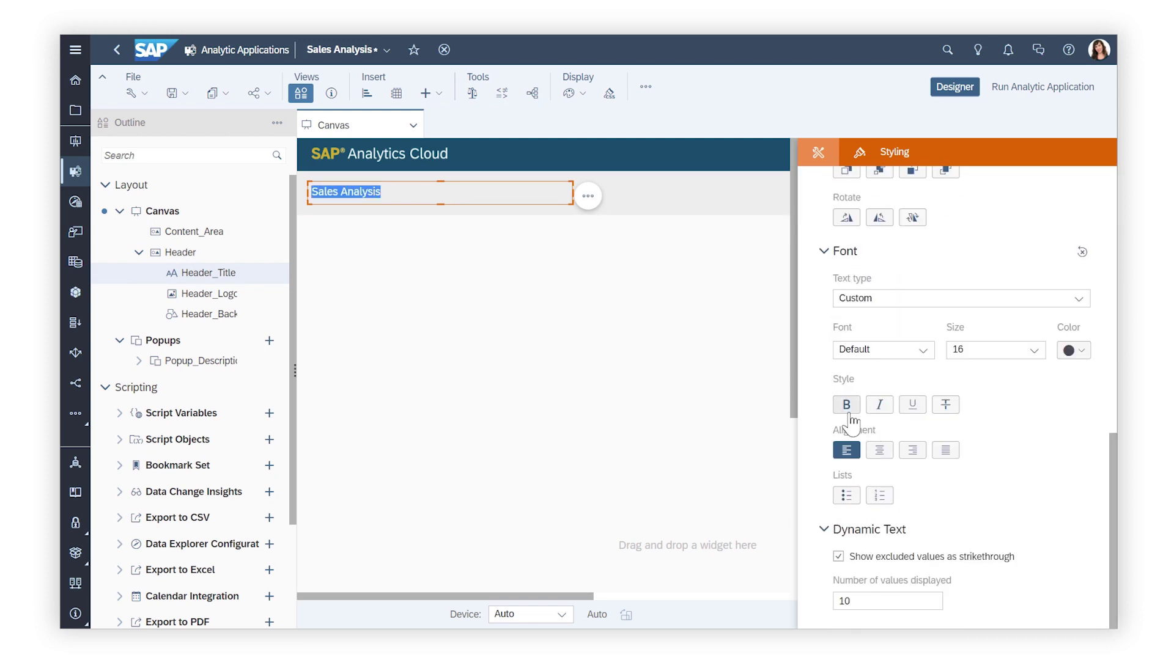
click(847, 409)
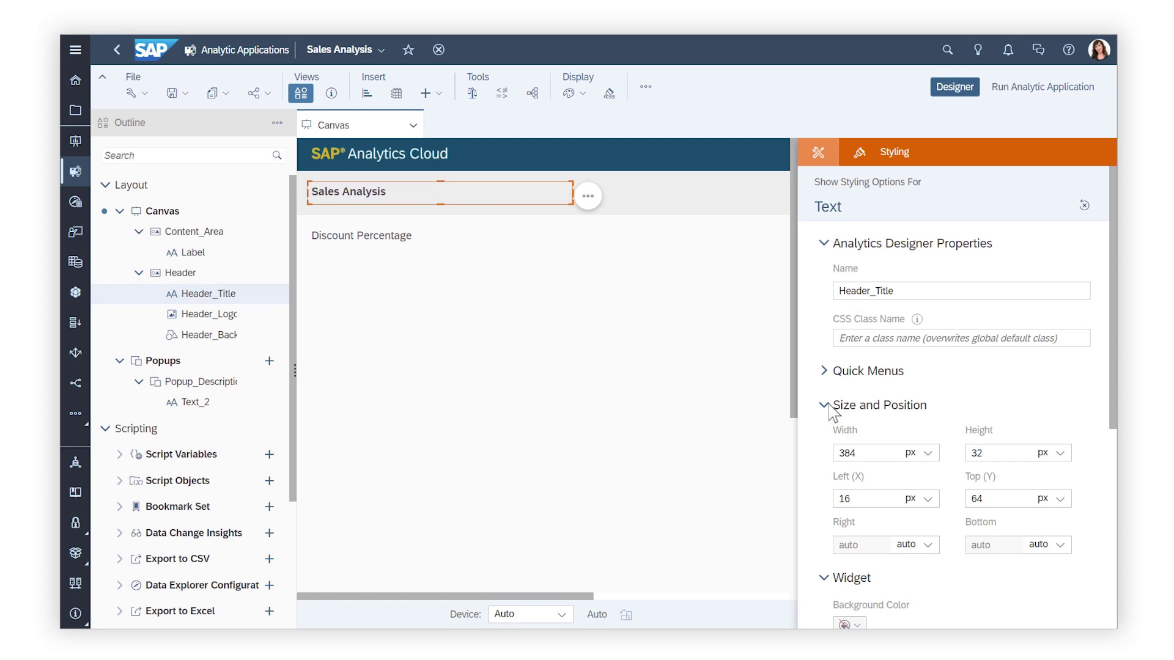
click(433, 96)
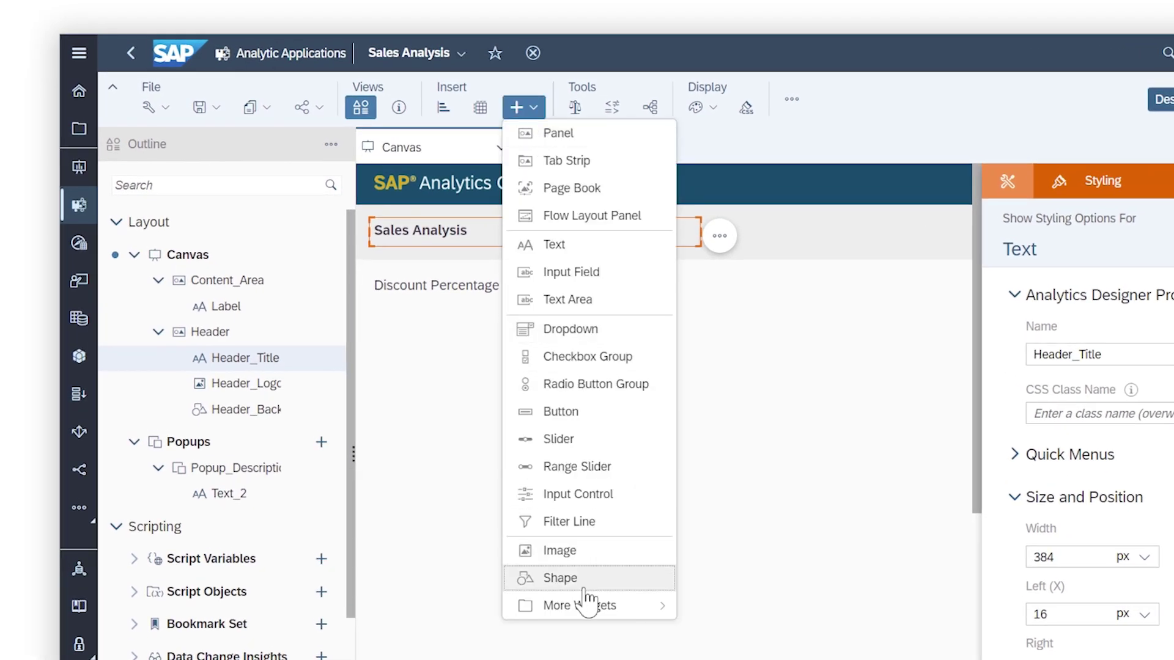
mouse_move(580, 611)
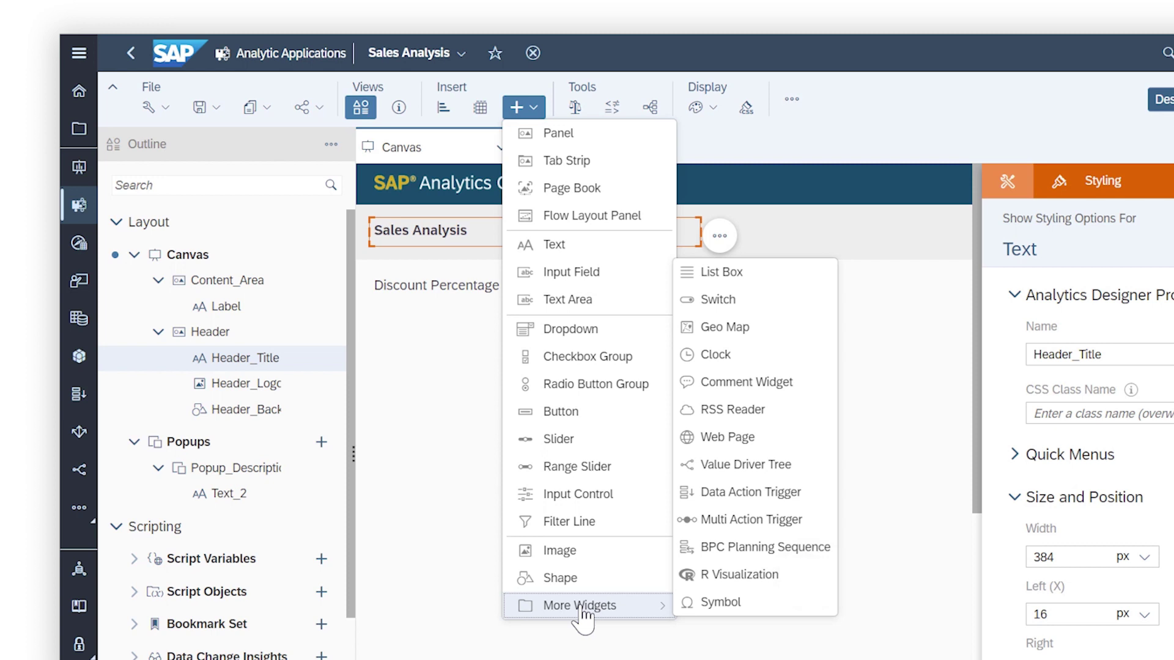
click(477, 598)
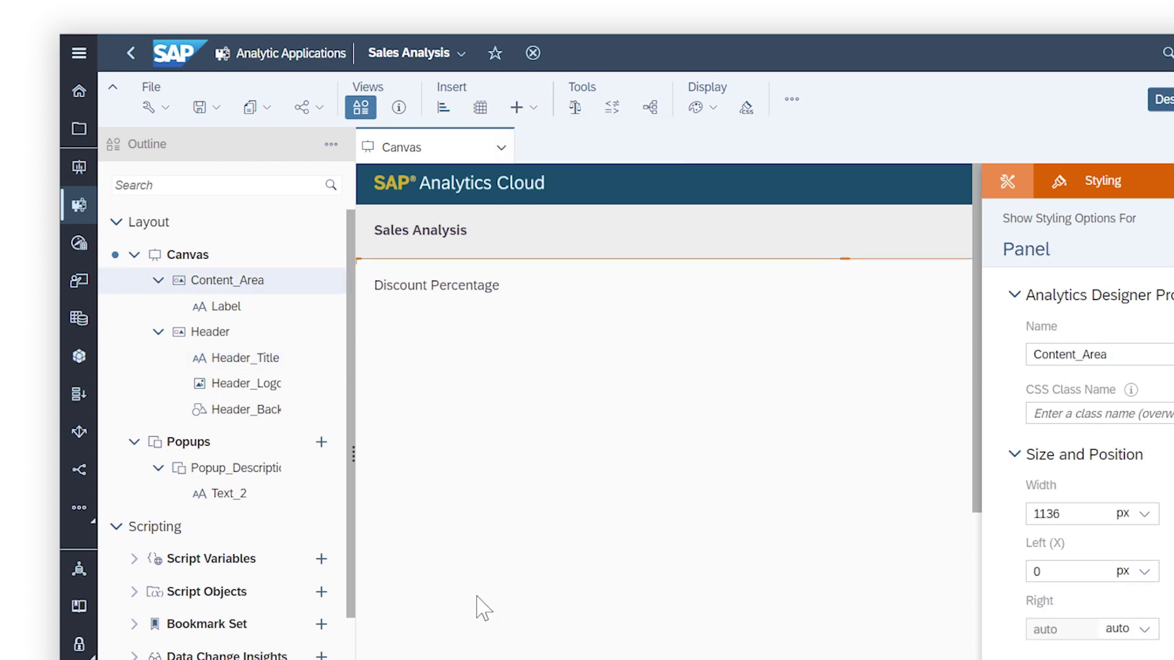
Insert a chart using the BestRun_Advanced model as its data source.
click(443, 116)
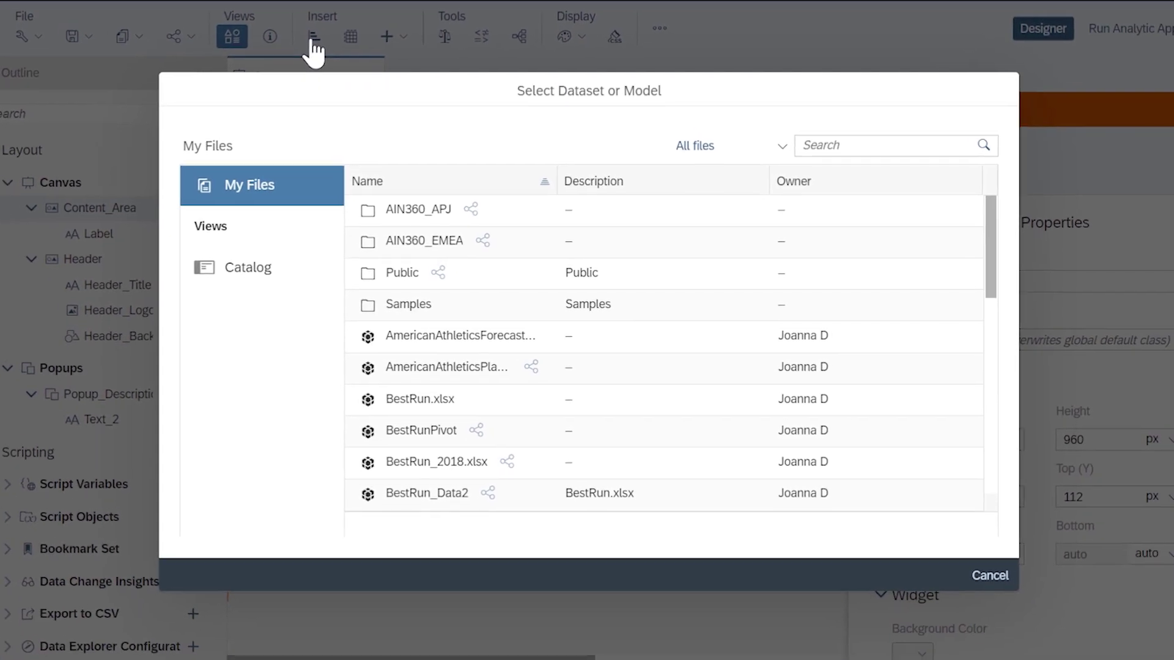
click(807, 147)
text(bestrun_ad)
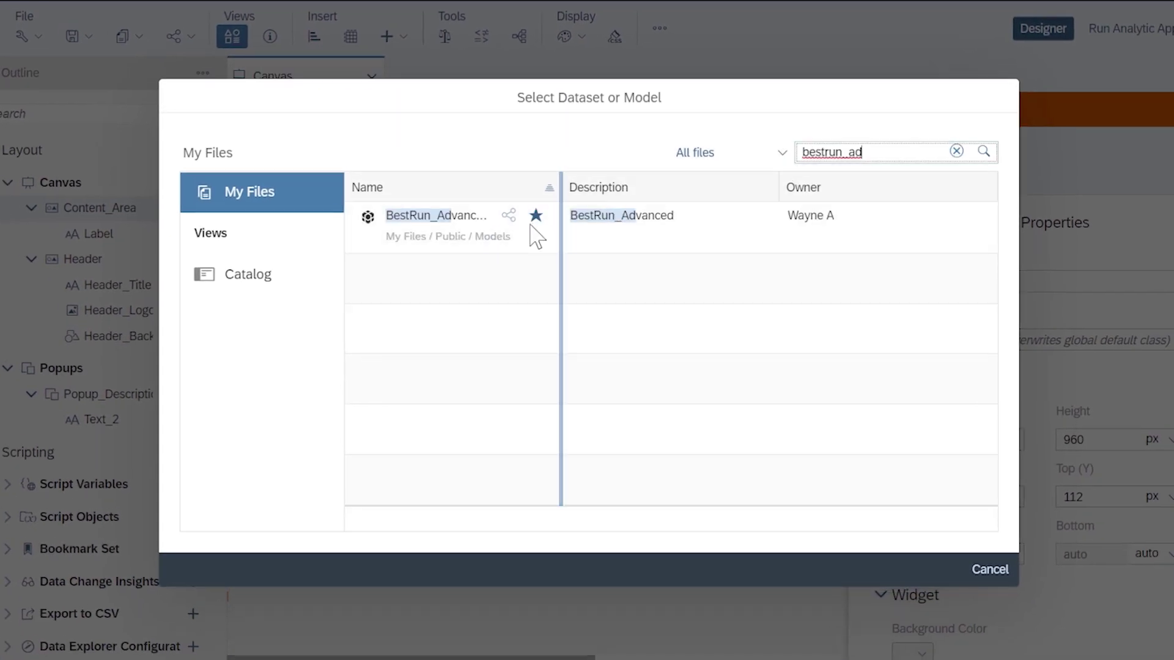
click(480, 244)
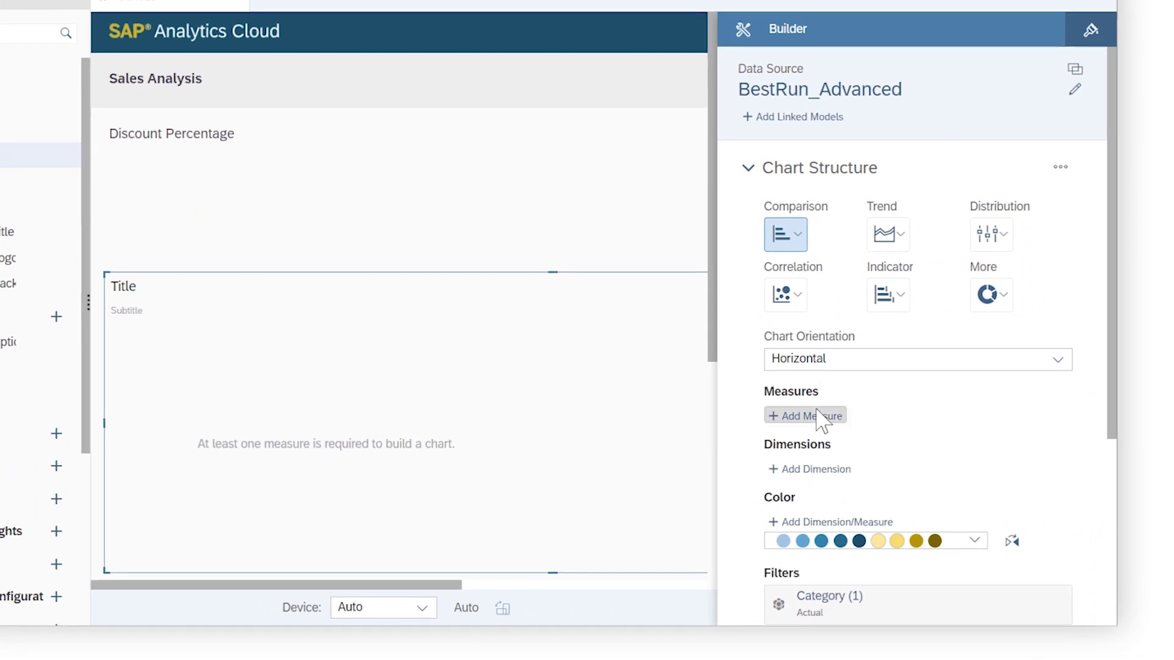
Chart the Original Sales Price measure broken down by the Product dimension.
click(827, 418)
scroll(1067, 553, down, 10)
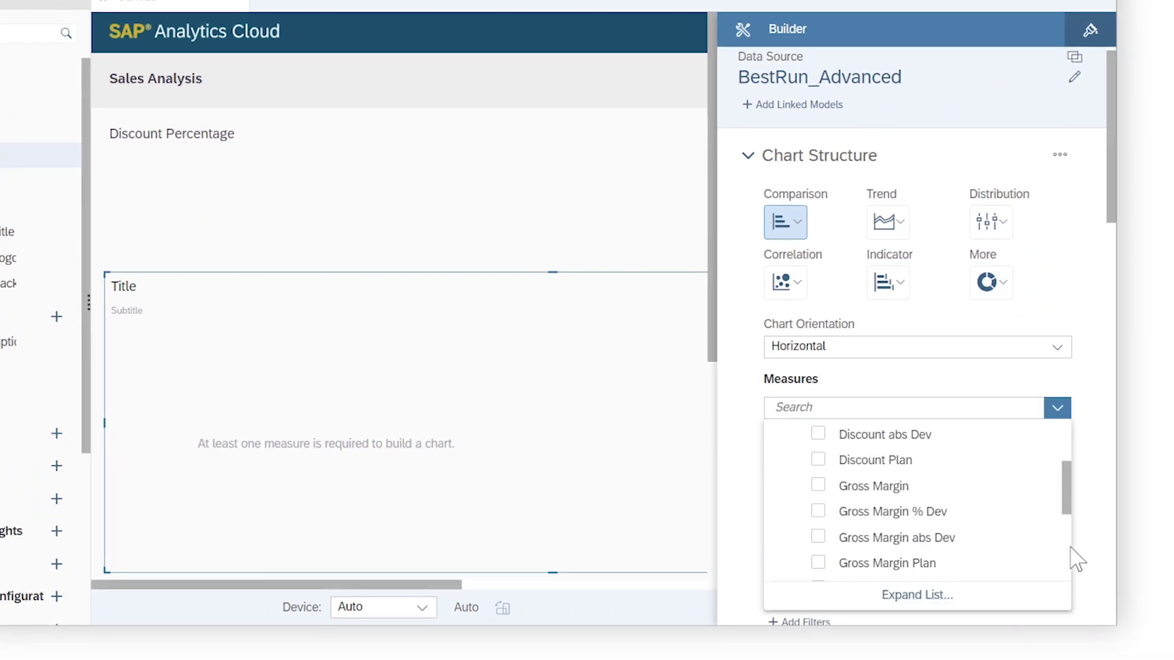
click(817, 433)
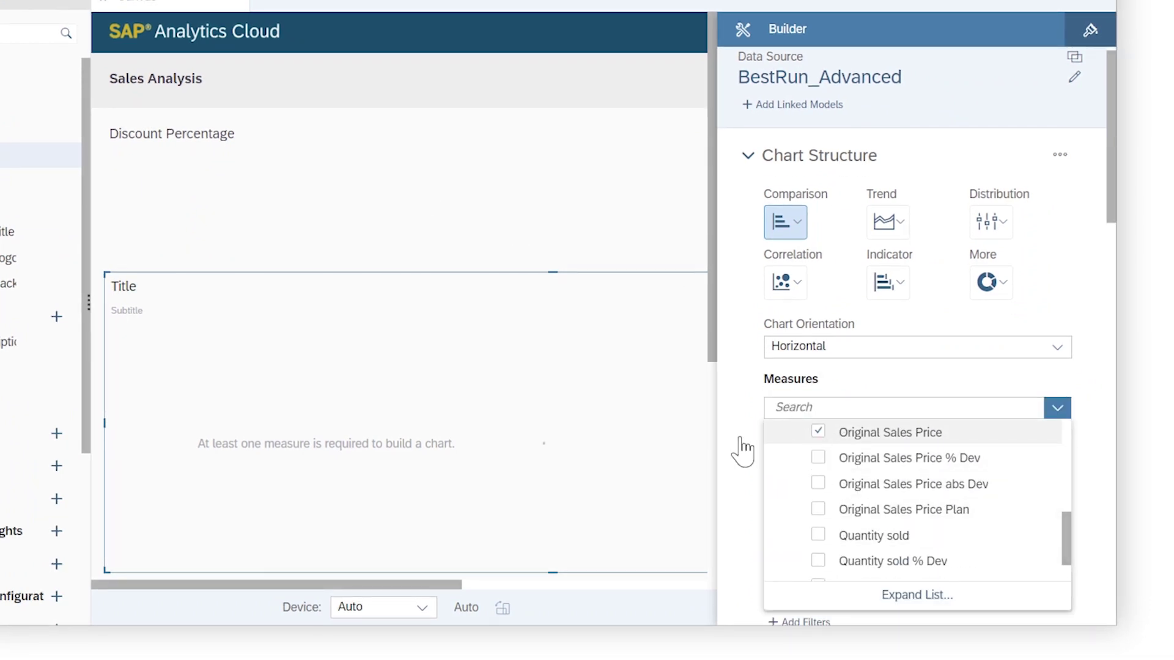
click(738, 446)
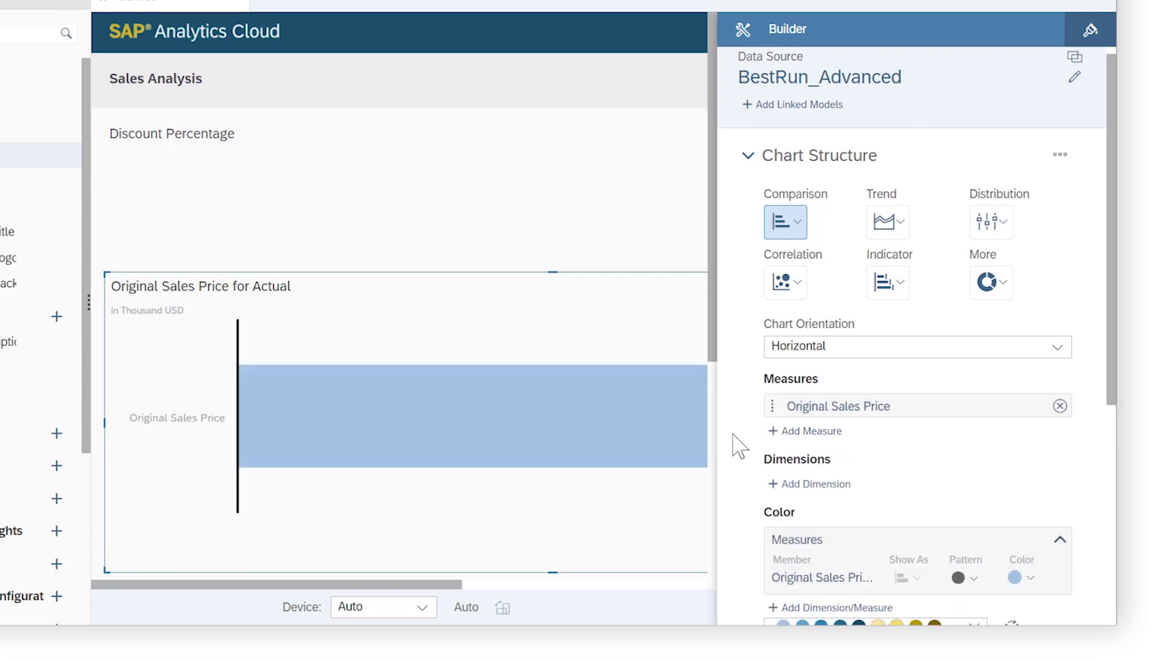
click(810, 484)
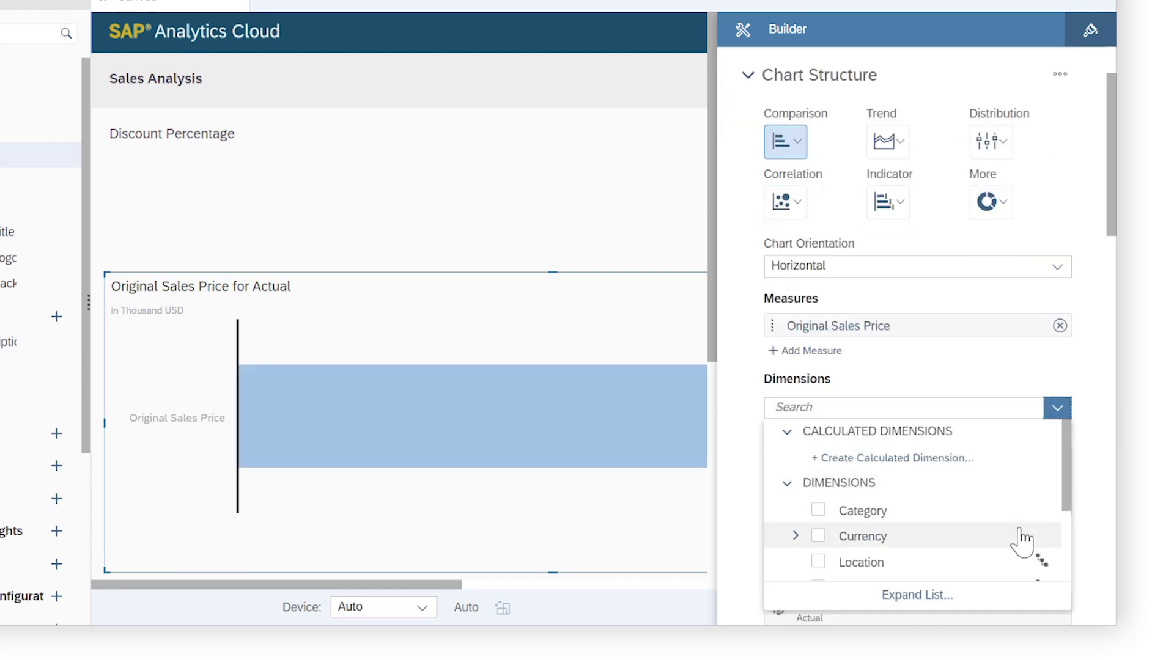
scroll(1067, 554, down, 3)
scroll(1070, 553, down, 1)
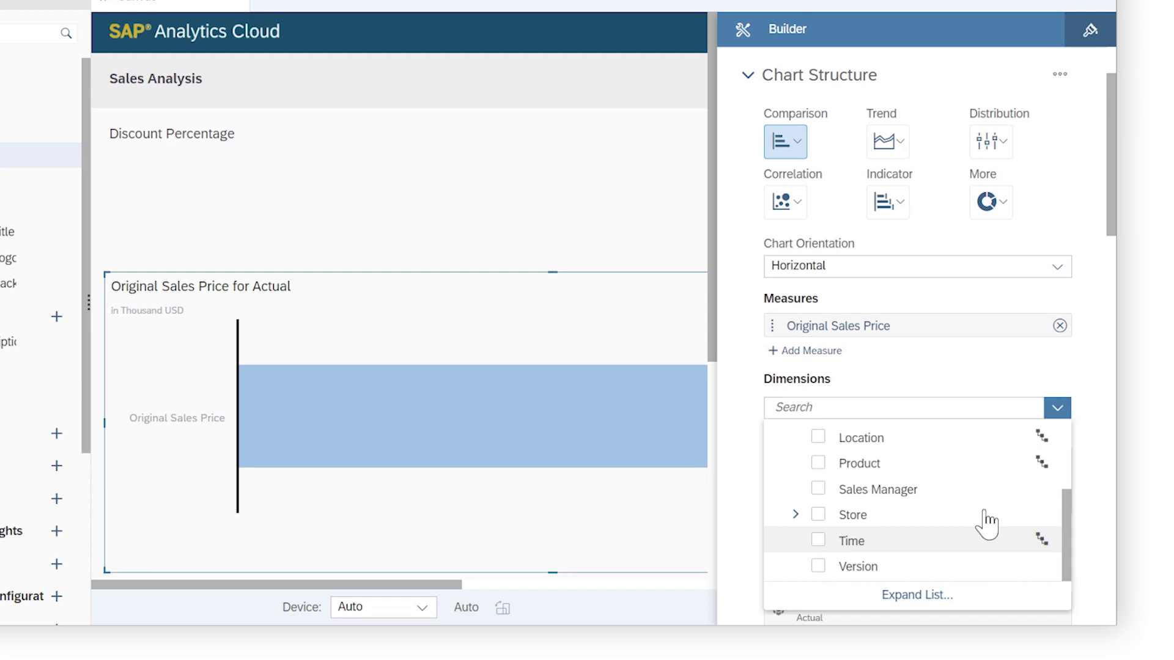
click(818, 463)
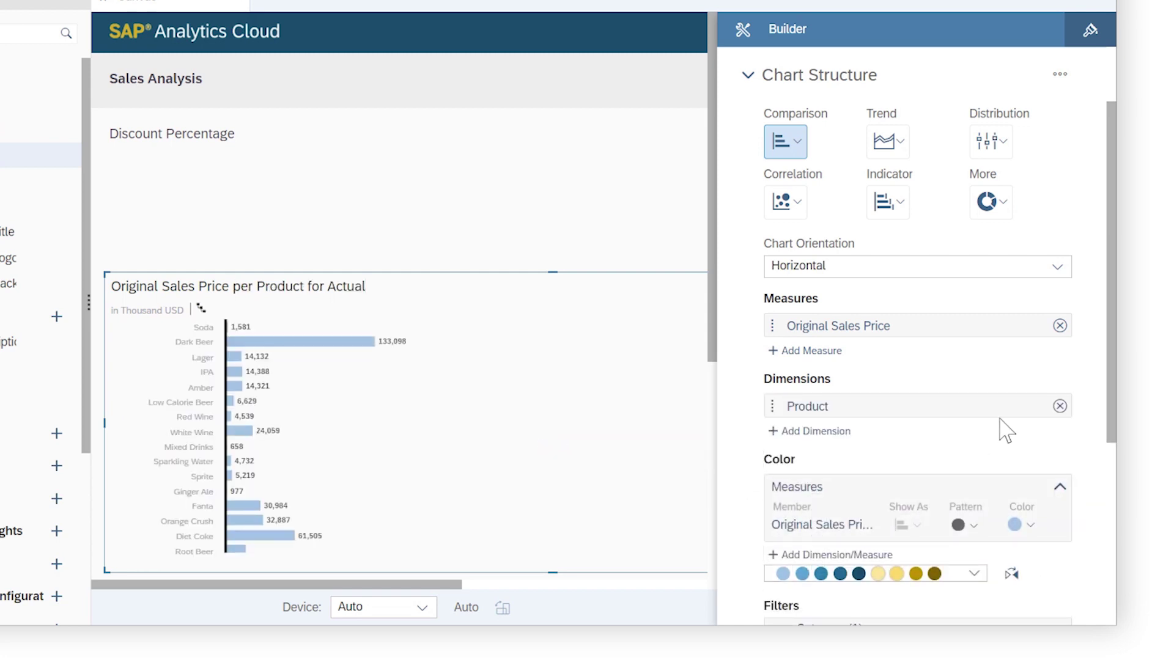
Filter Product to Mango, Pineapple, Strawberry and Watermelon Juice.
click(1017, 422)
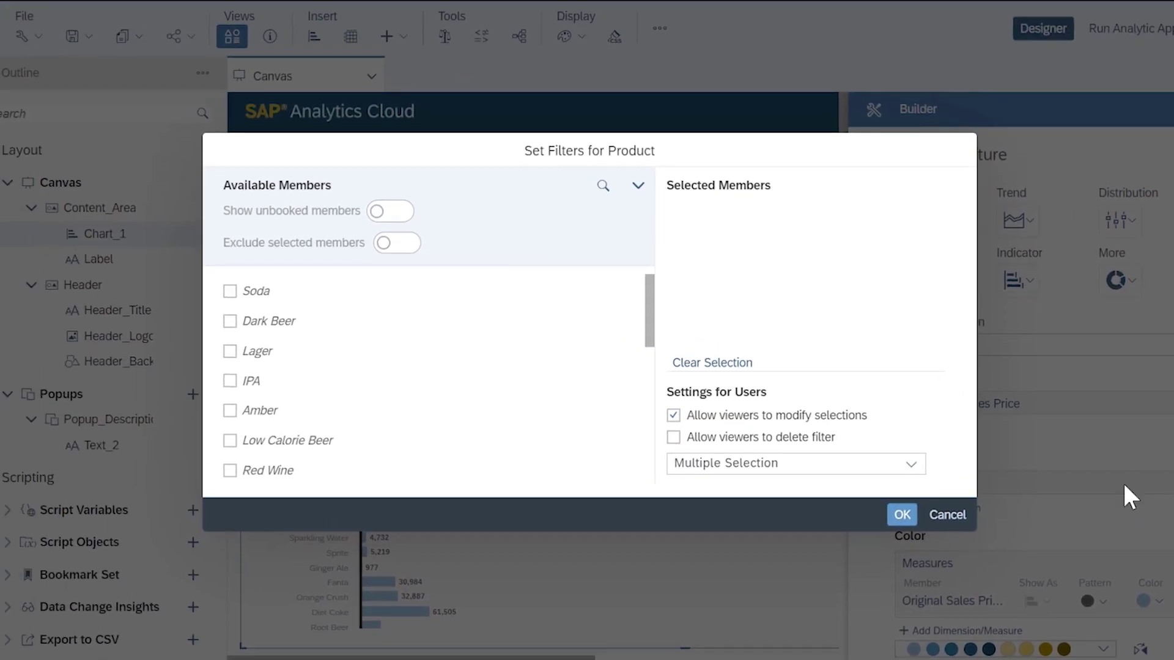
click(472, 109)
text(juice)
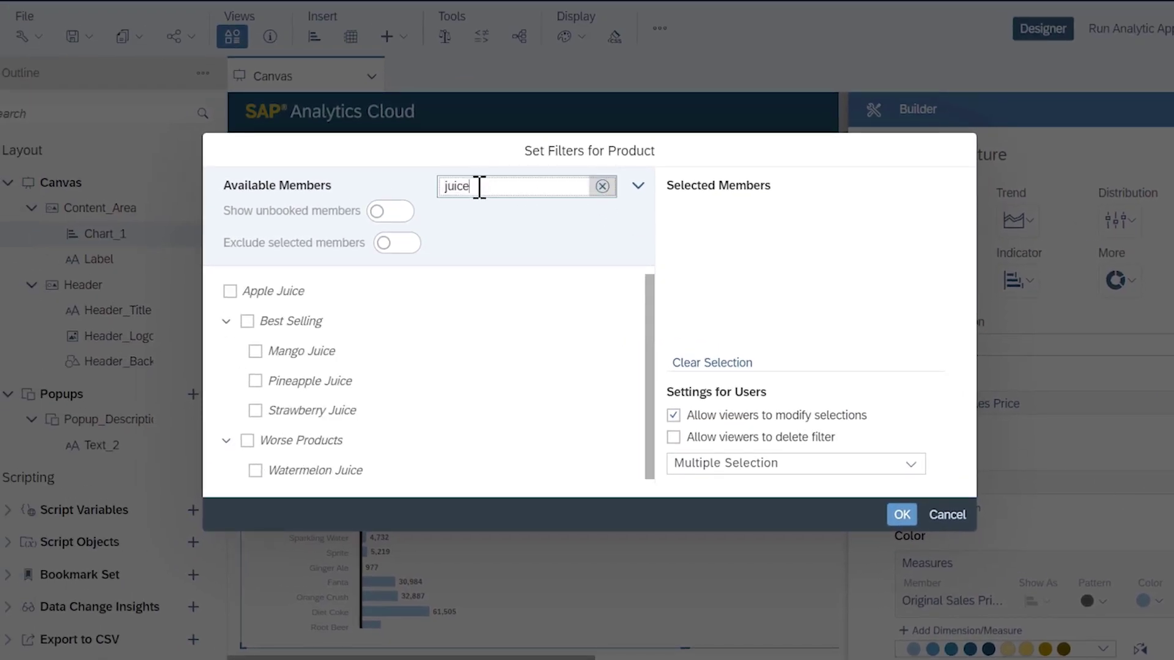
click(255, 351)
click(255, 381)
click(255, 410)
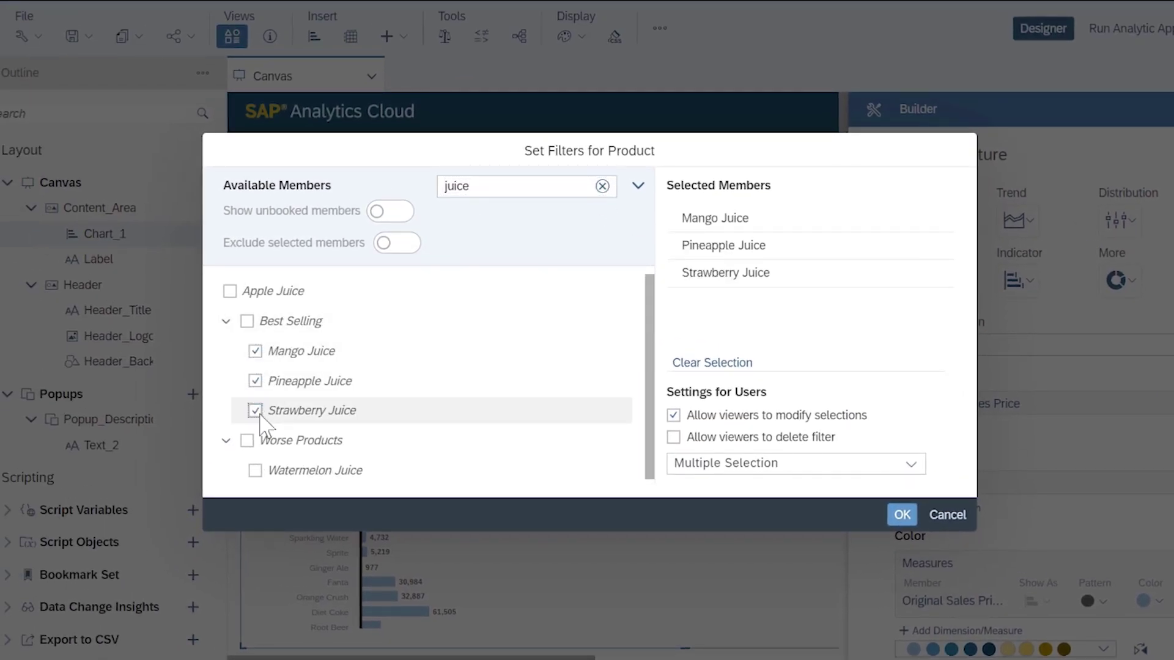
click(255, 471)
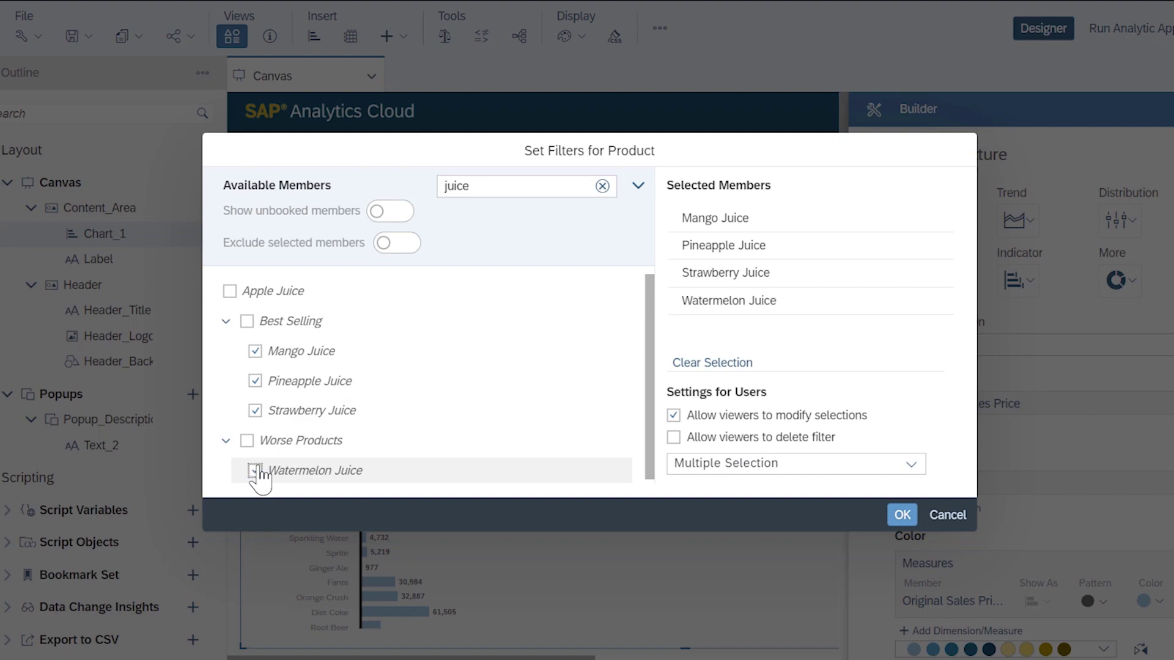
click(901, 515)
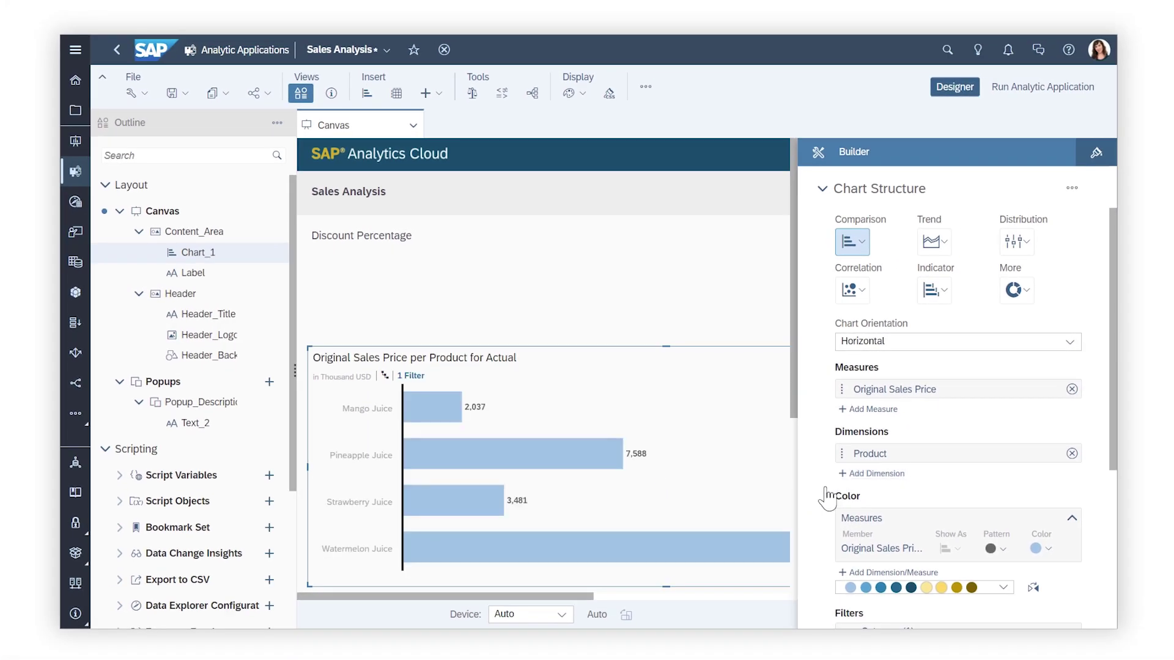
click(397, 95)
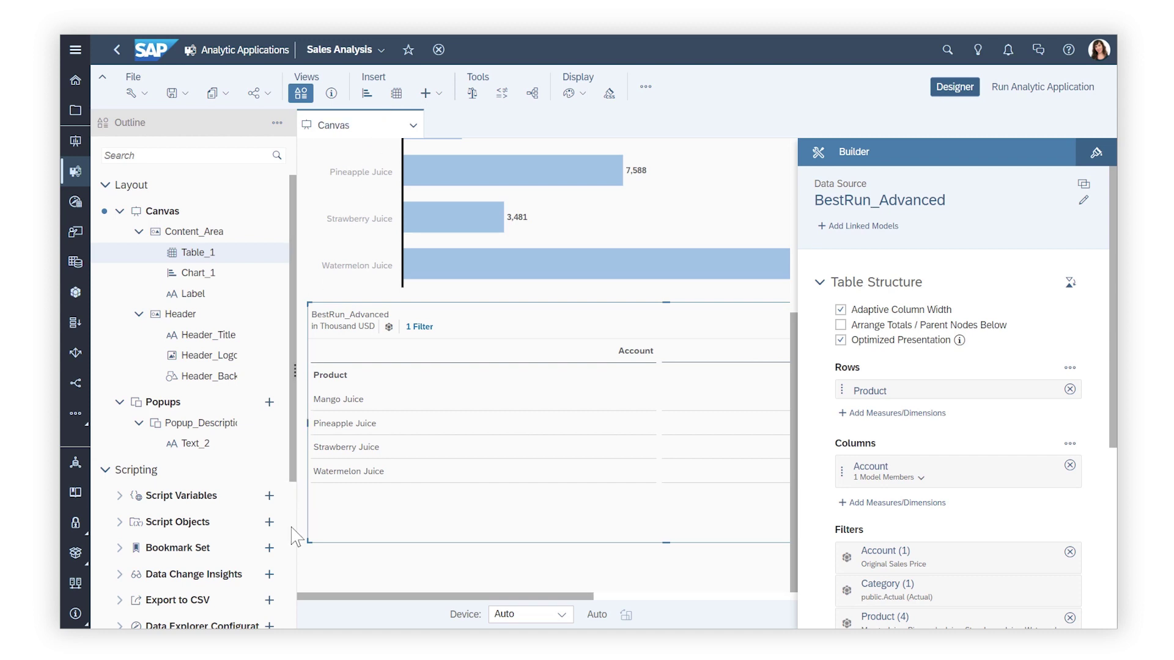
Scroll to review Table_1 listing the four juice products below the chart.
scroll(293, 538, down, 4)
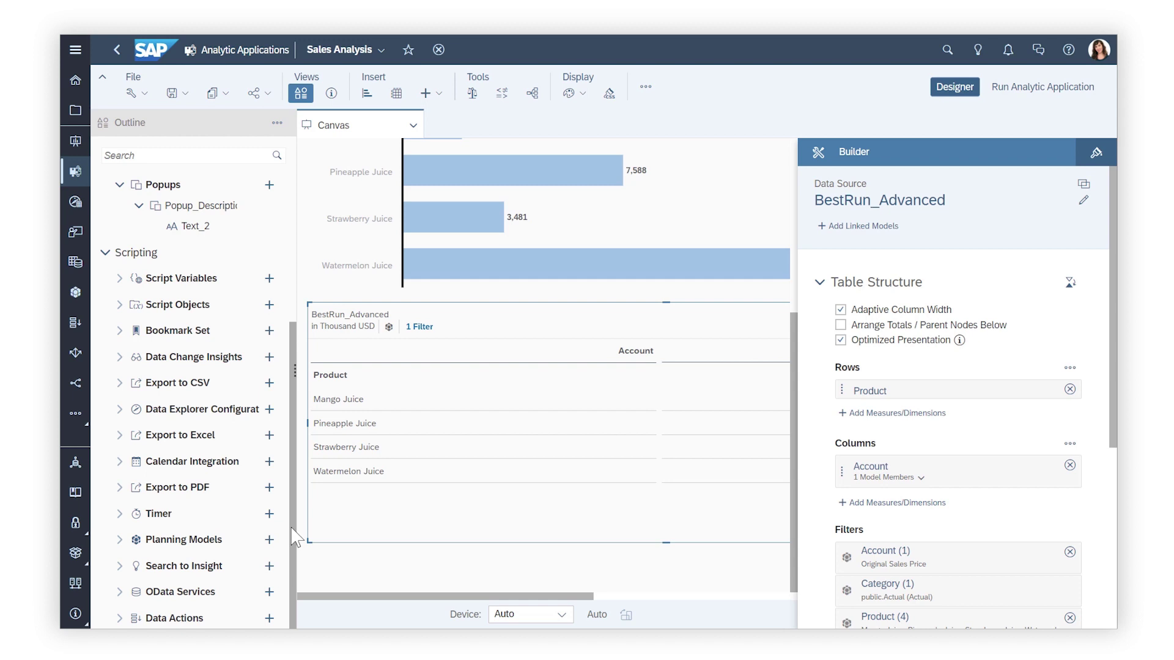
Add a number script variable named Discount_Percentage with a default value of 10.
click(269, 278)
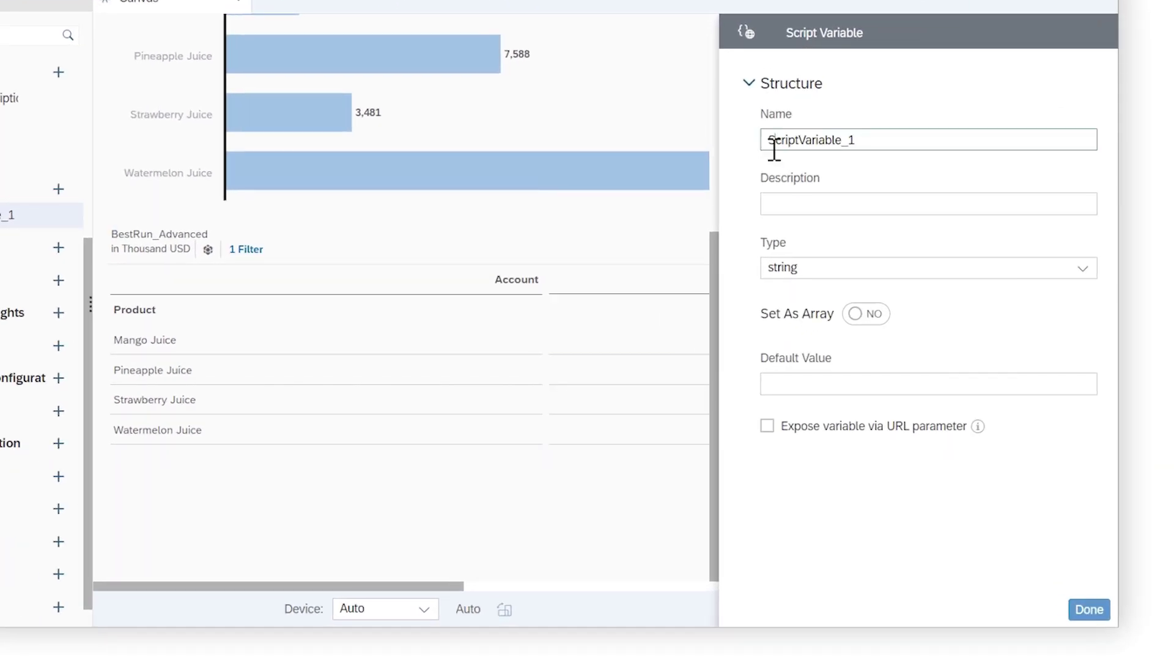
double_click(774, 148)
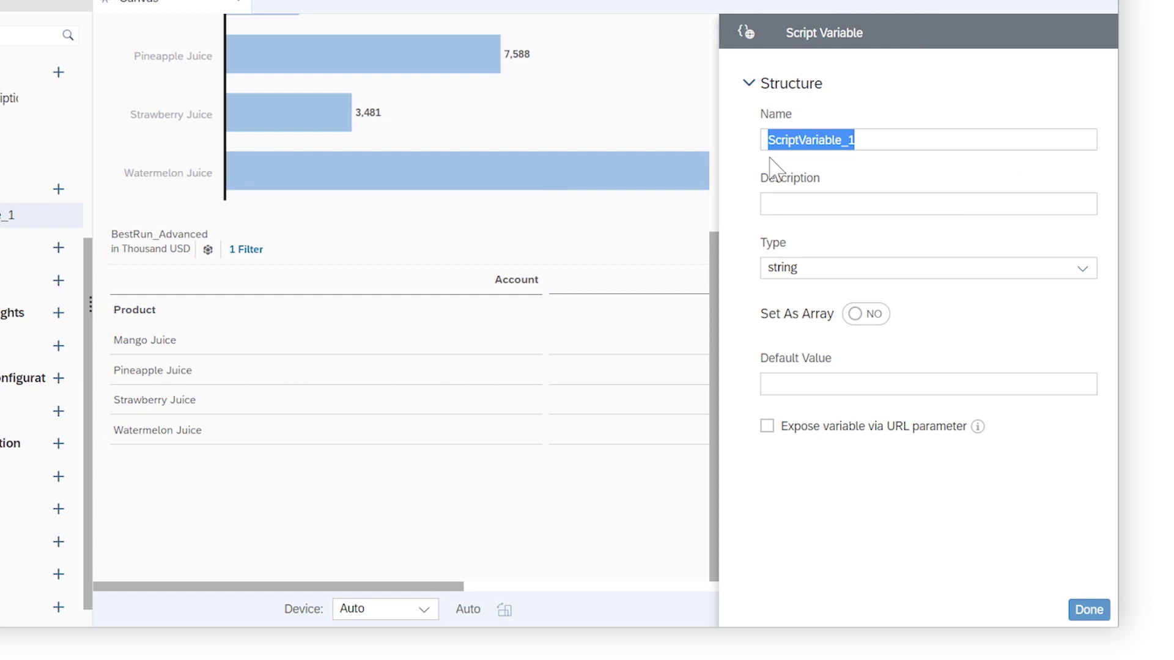
text(Discount_Percentage)
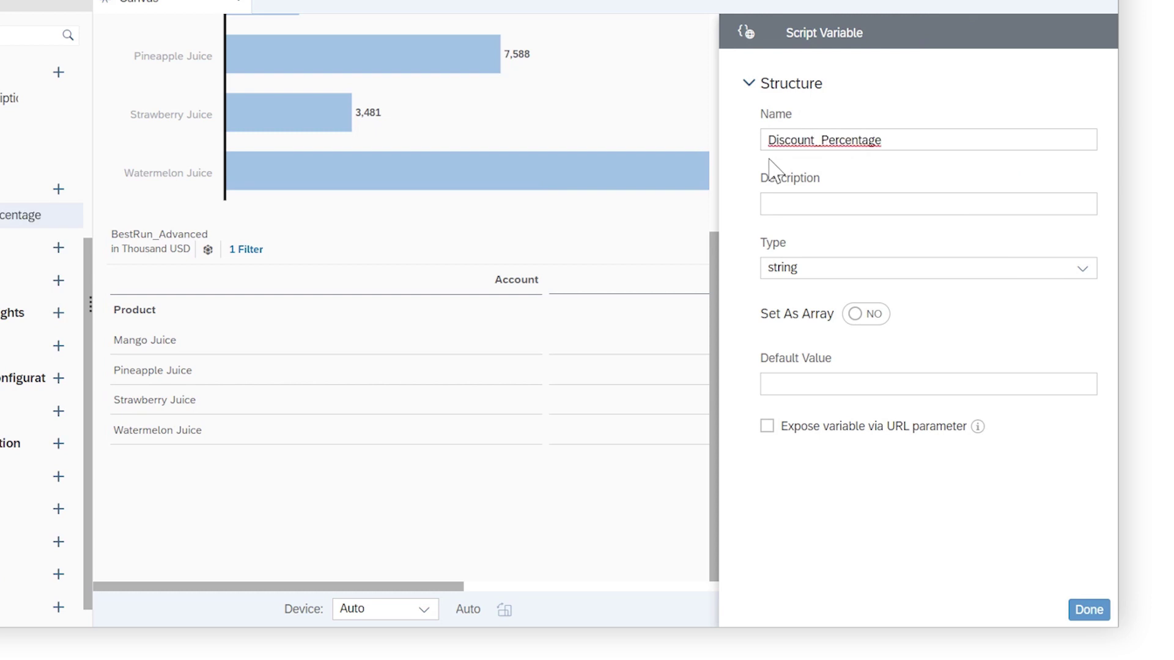
click(1081, 272)
click(819, 382)
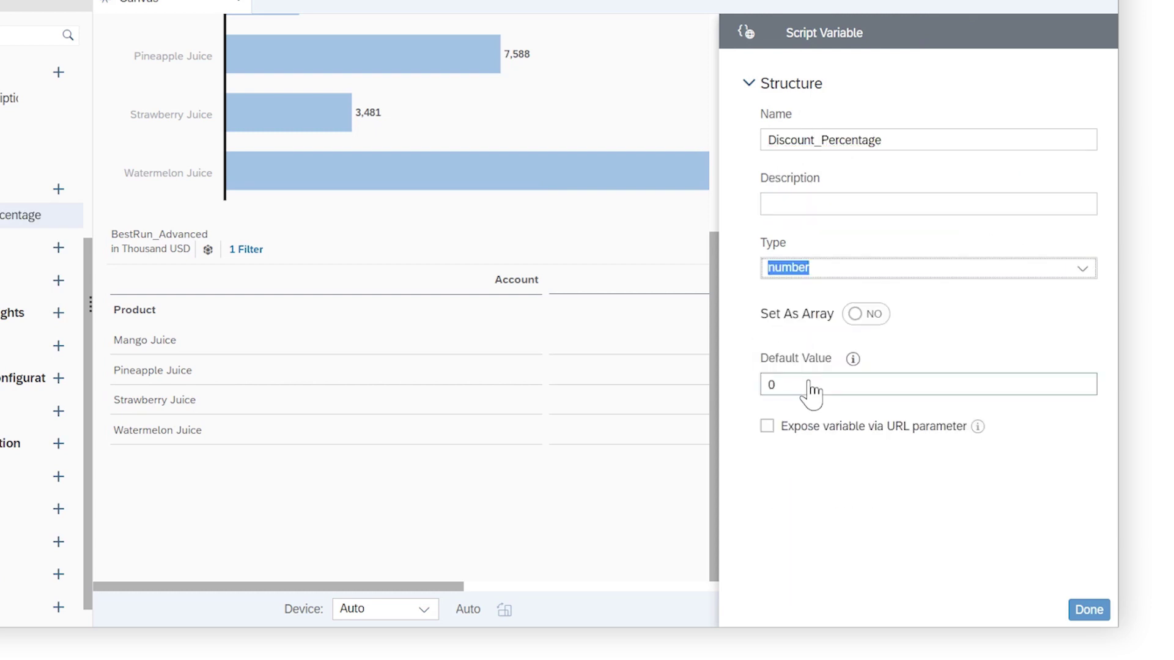
click(771, 385)
text(1)
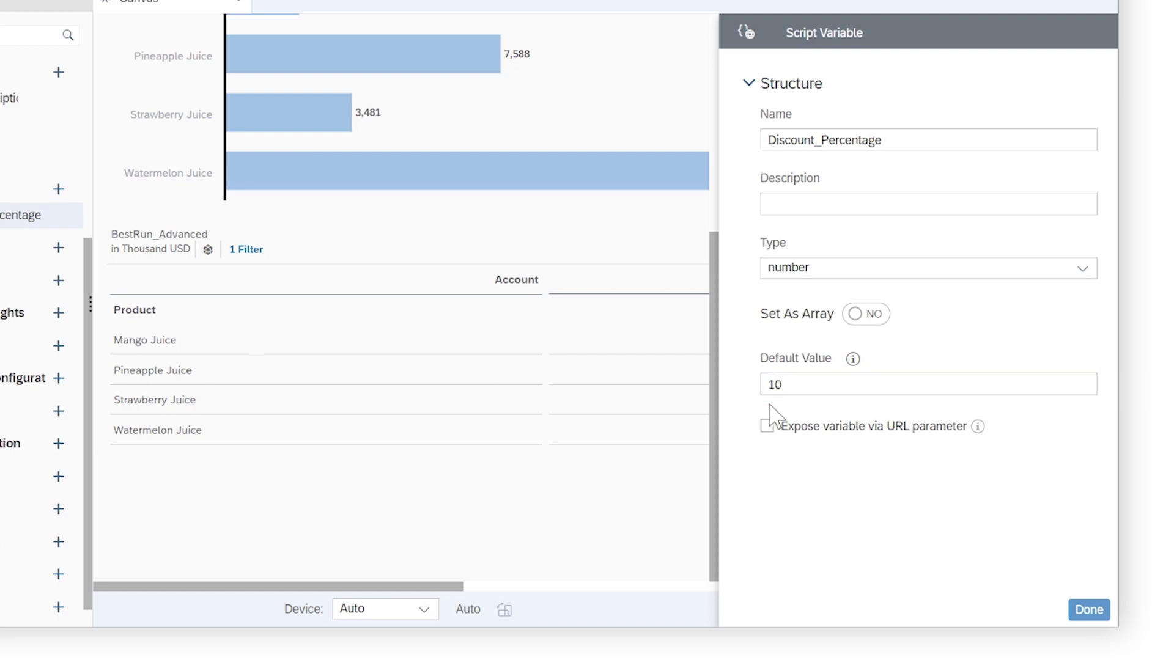
click(1088, 610)
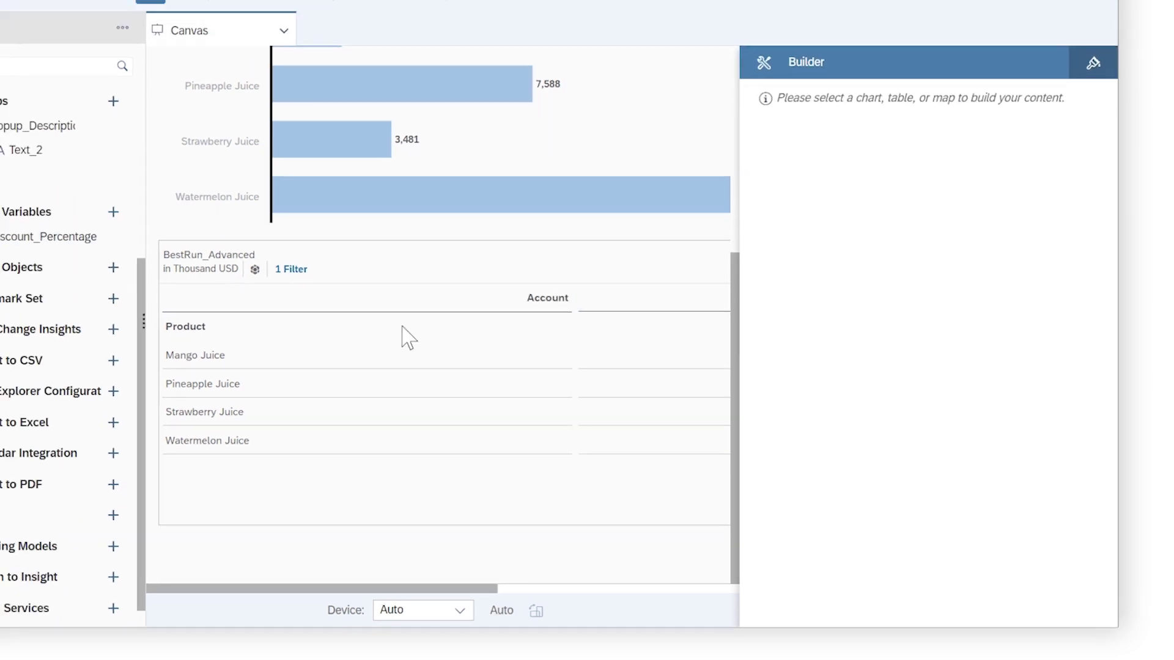
scroll(142, 131, up, 5)
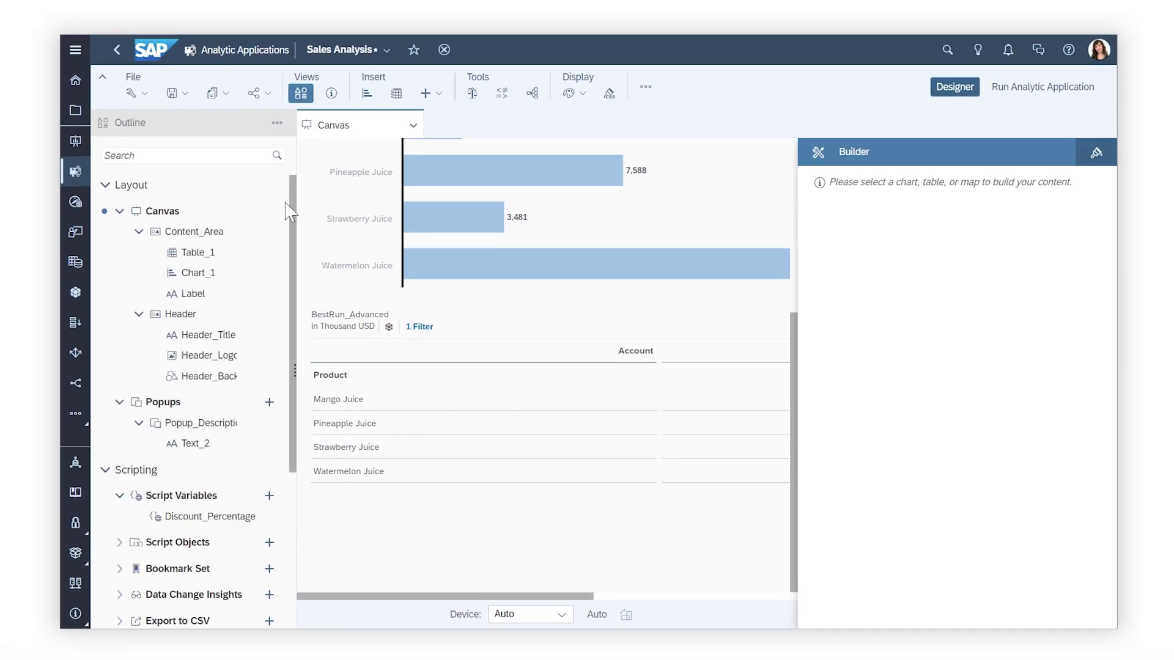
click(208, 275)
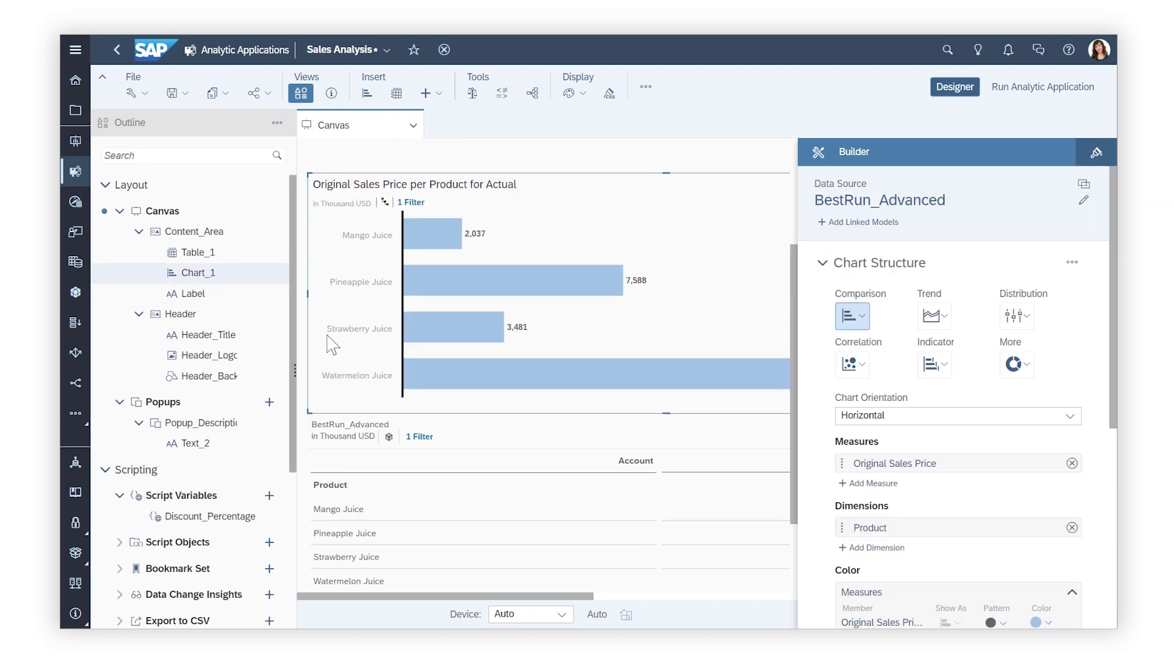
click(859, 484)
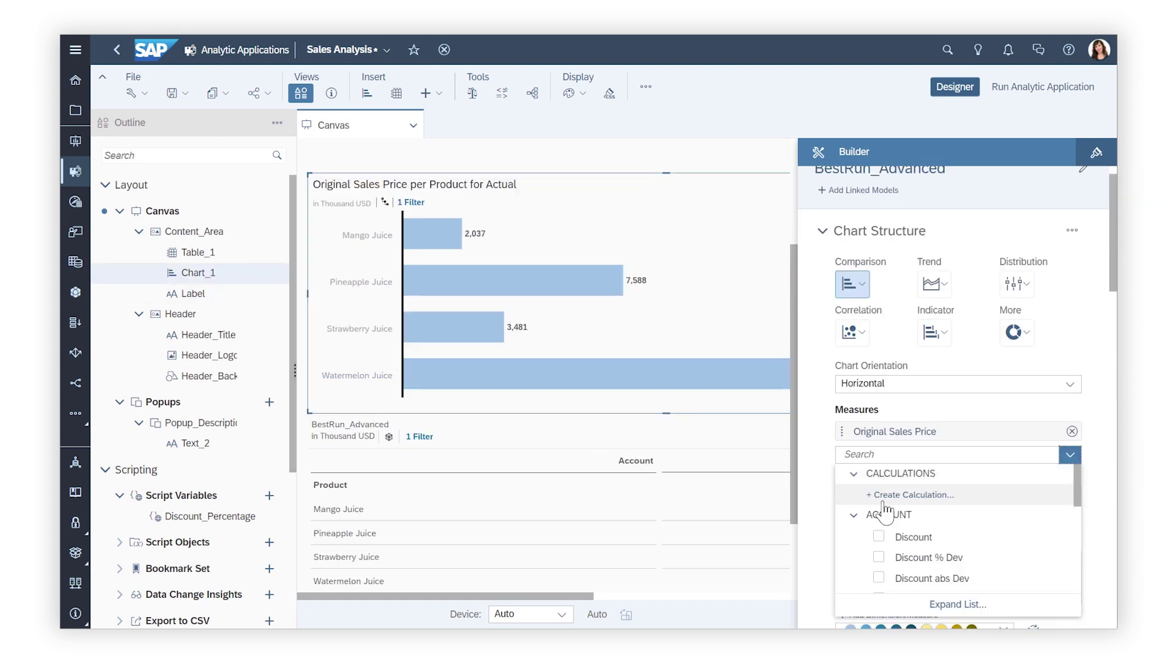
click(874, 494)
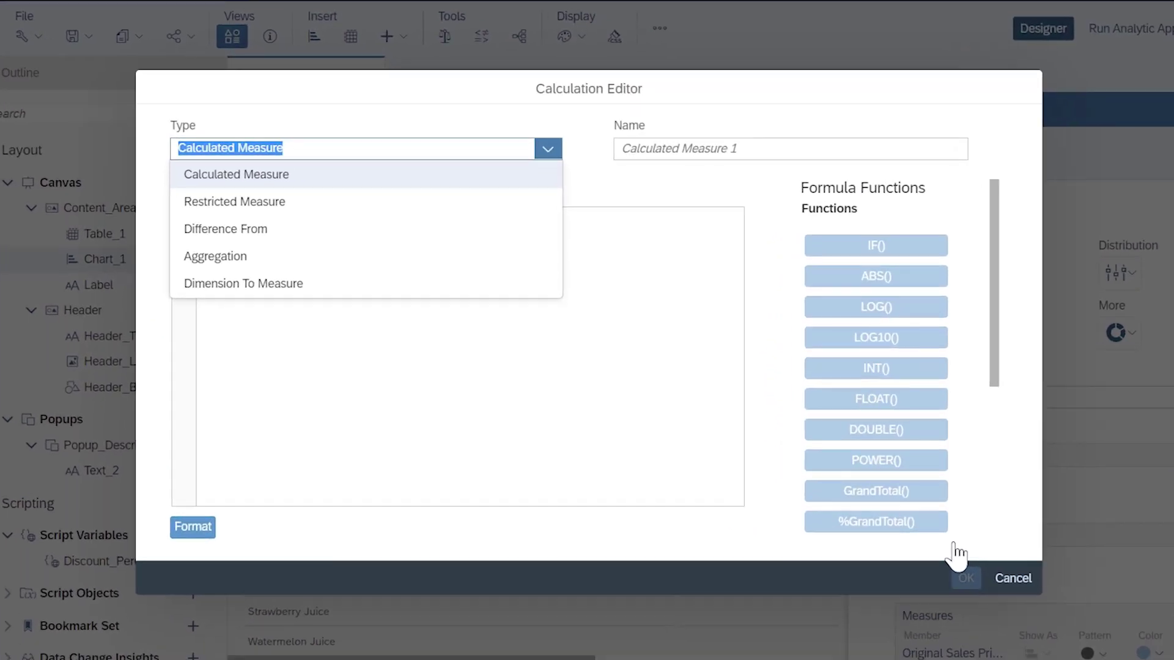
click(245, 176)
click(621, 148)
text(Discounted Price)
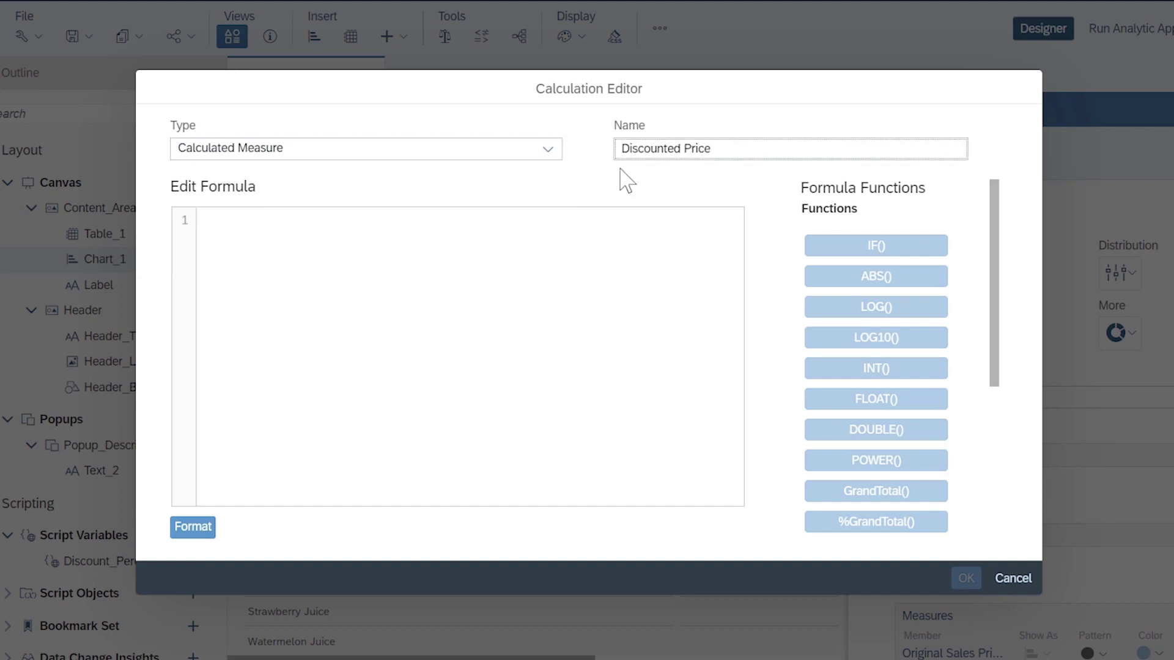
click(255, 236)
text(( 1 - ( [@Discount_Percentage] / 100 )) * ["BestRun_Advanced":Original_Sales_PriceActual])
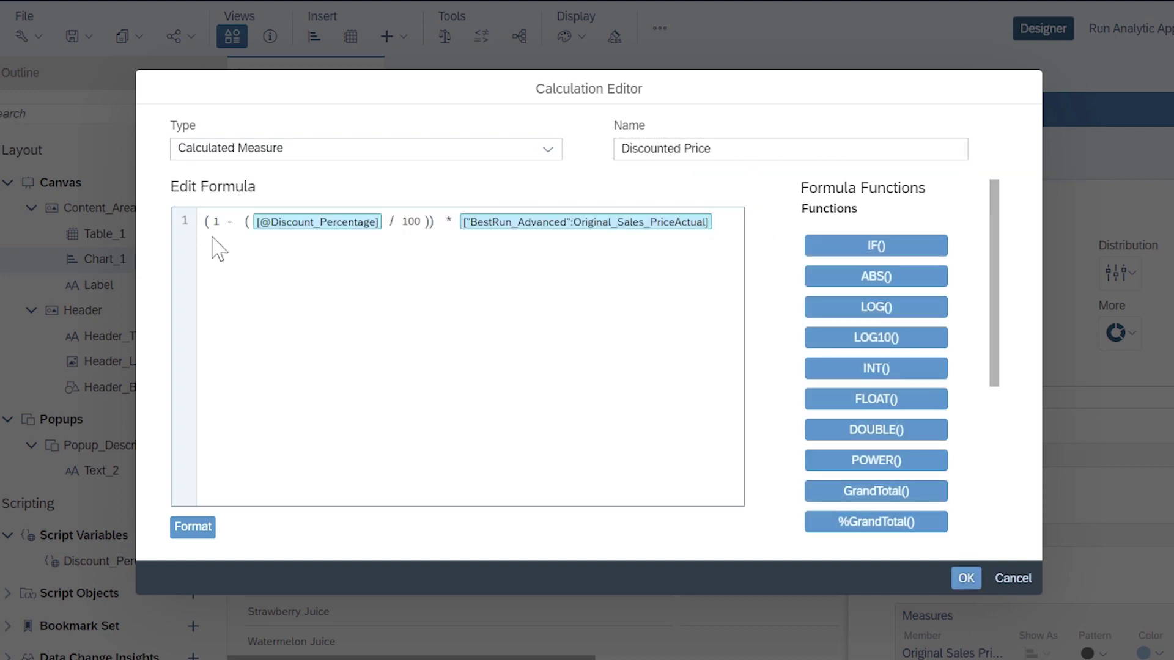
click(193, 527)
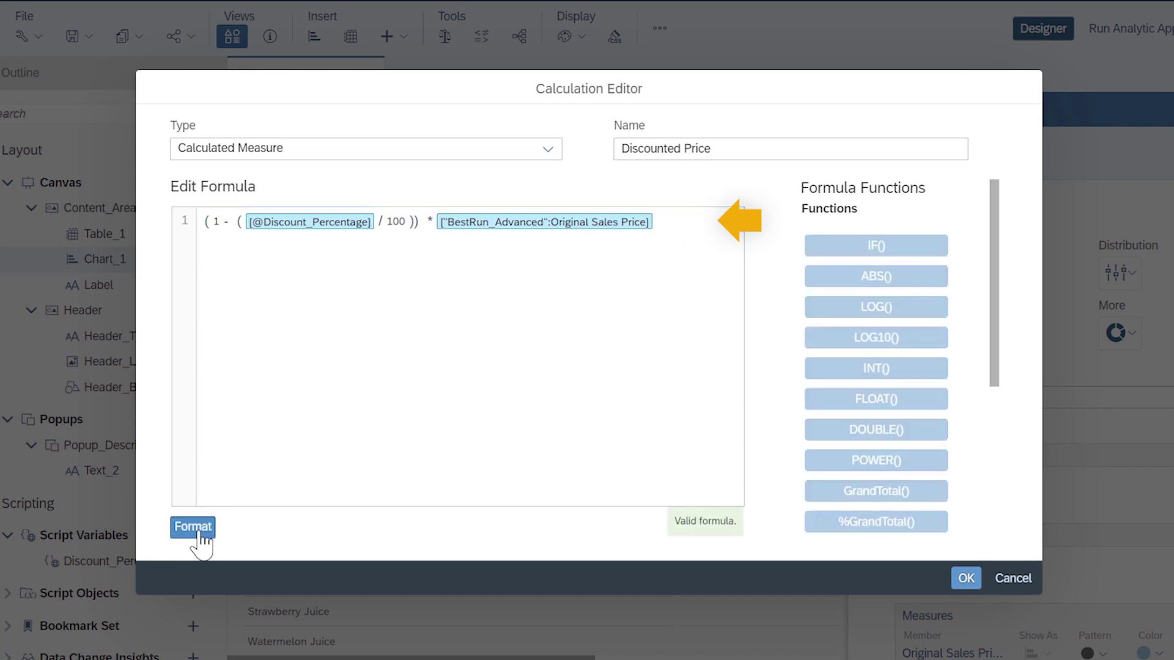
click(963, 578)
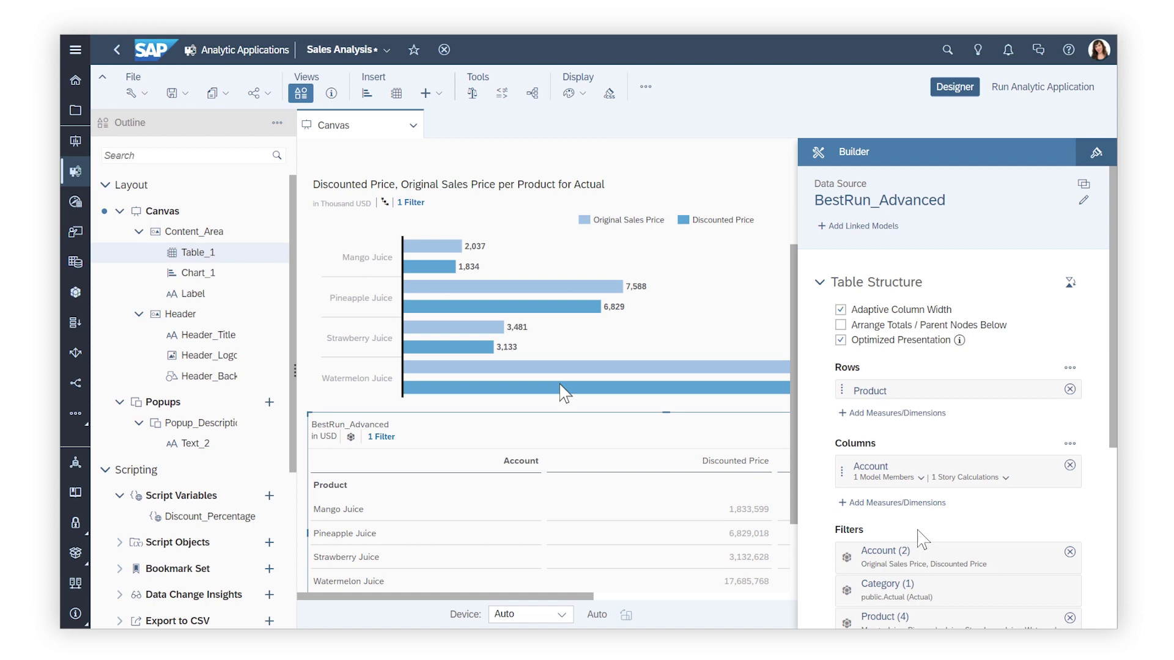
Insert a slider into the content area showing min/max and current-value labels, then save.
click(200, 237)
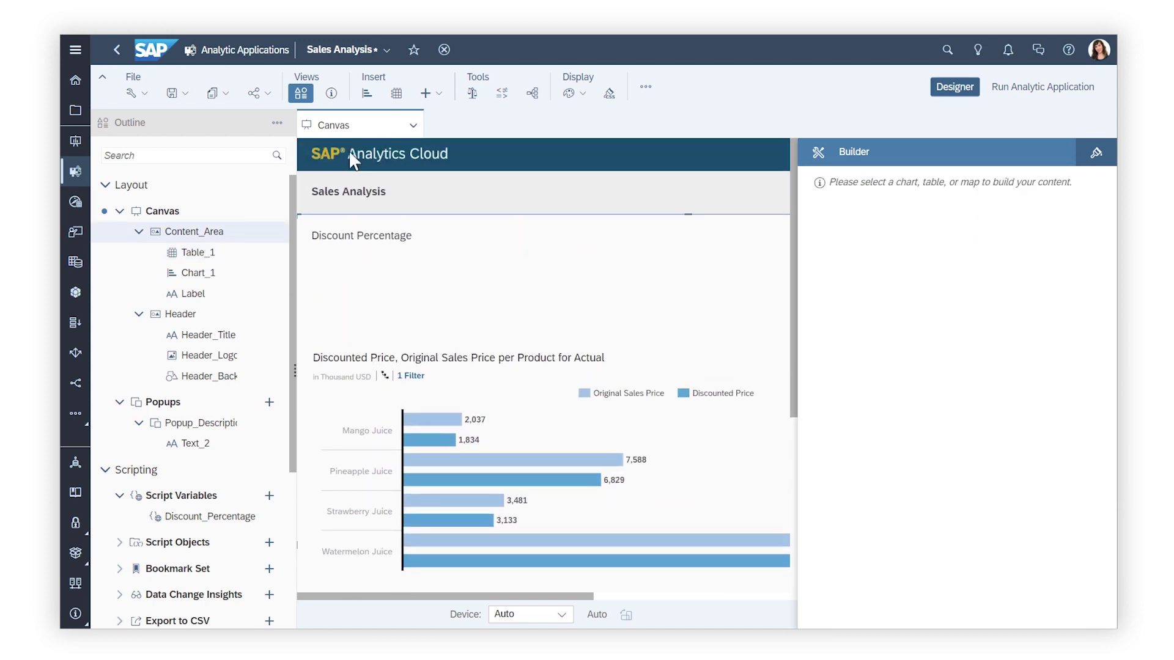
click(426, 93)
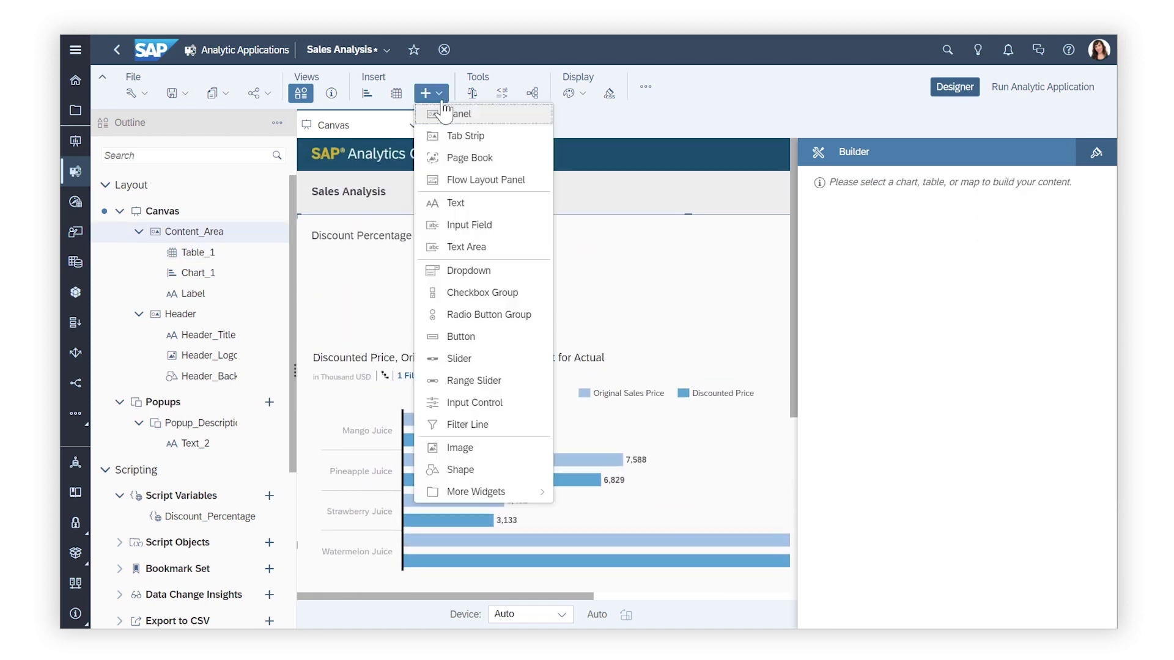
click(452, 359)
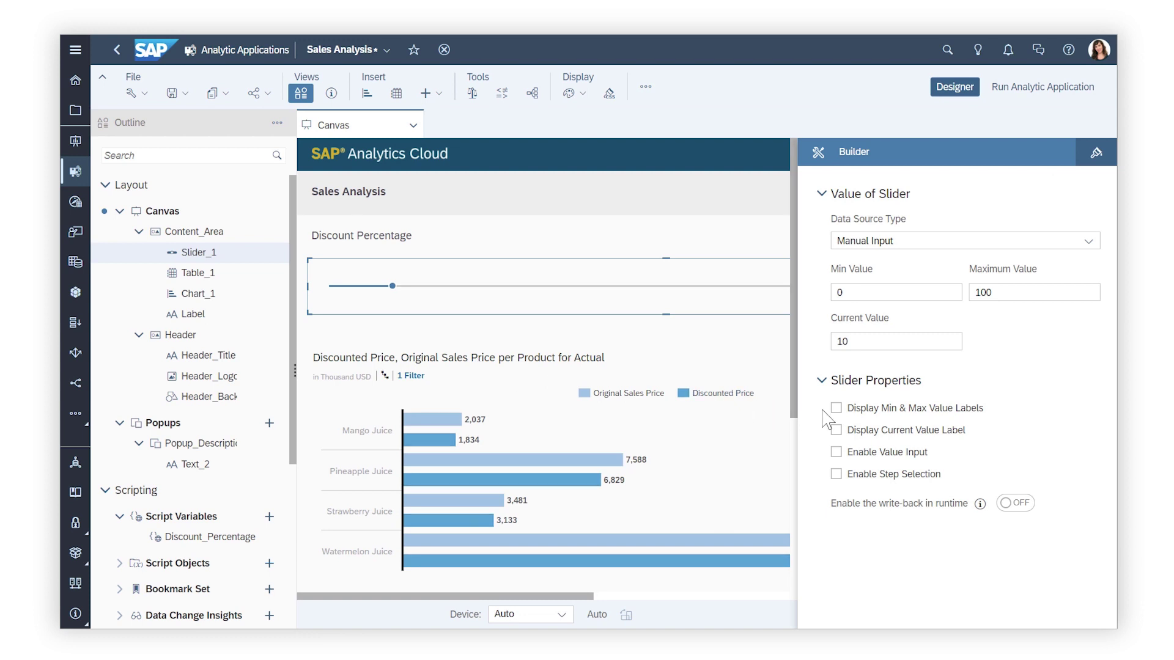
click(835, 408)
click(836, 431)
click(177, 93)
click(189, 119)
Write Discount_Percentage=Slider_1.getValue() in Slider_1's onChange script using code completion.
click(271, 254)
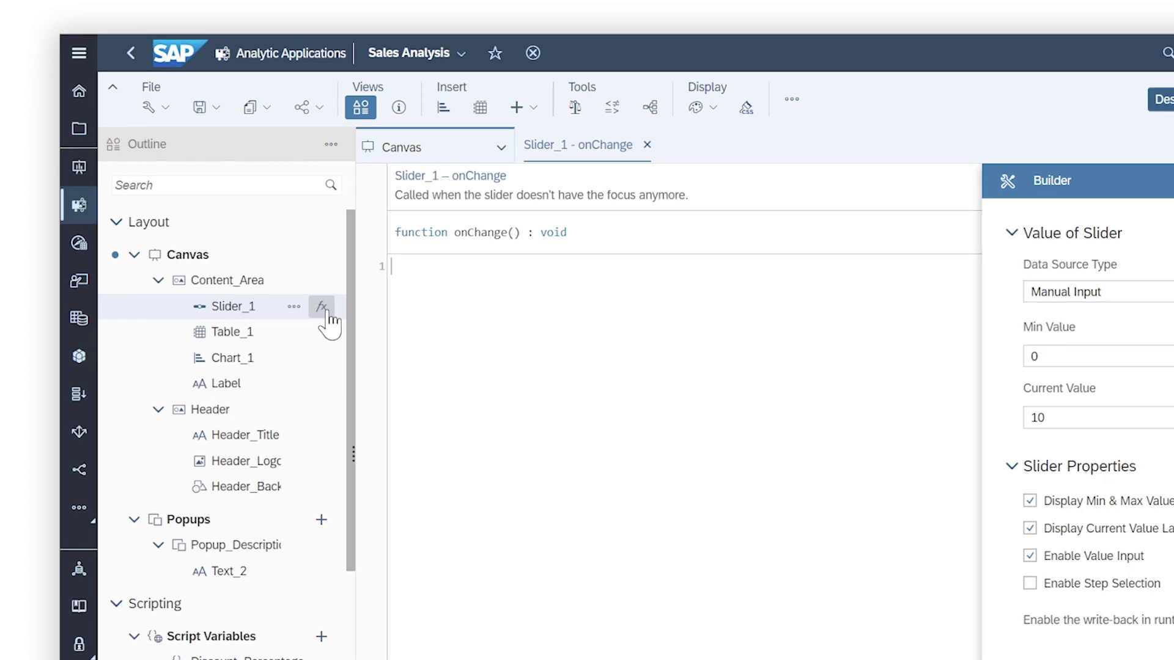
key(ctrl+space)
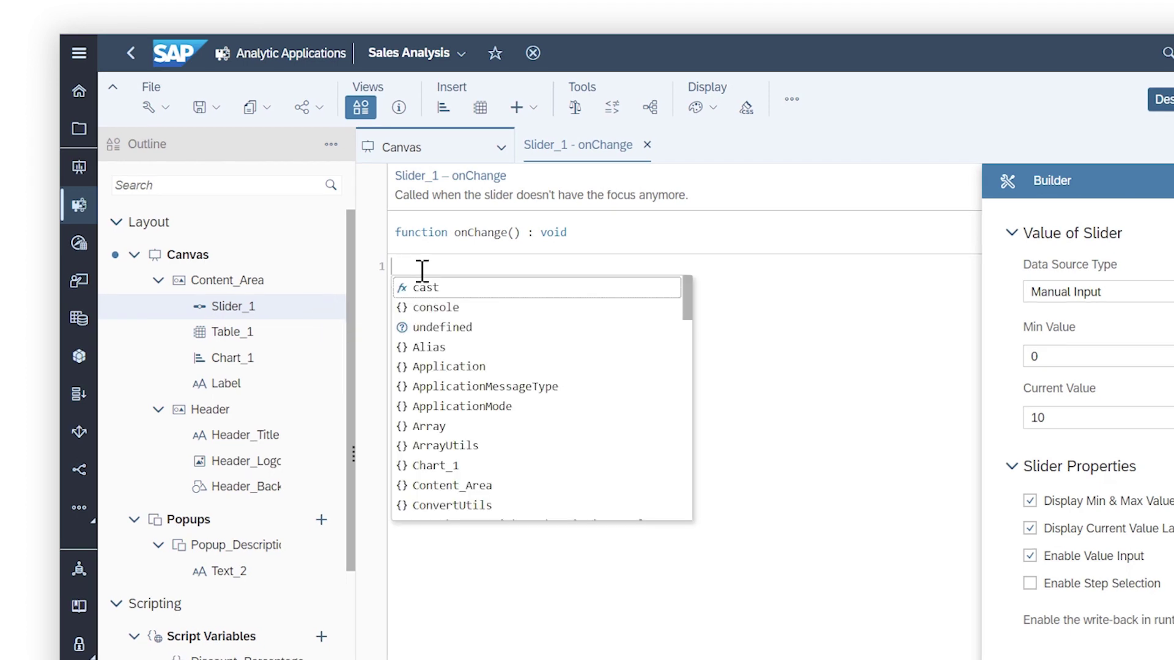
text(dis)
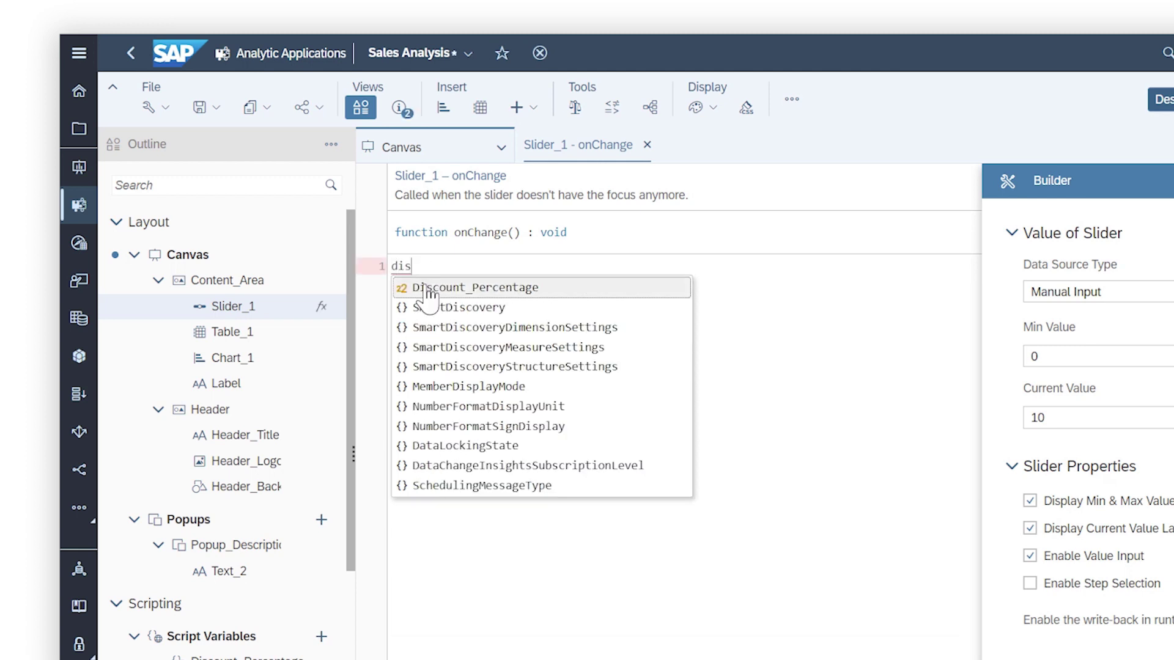
click(426, 288)
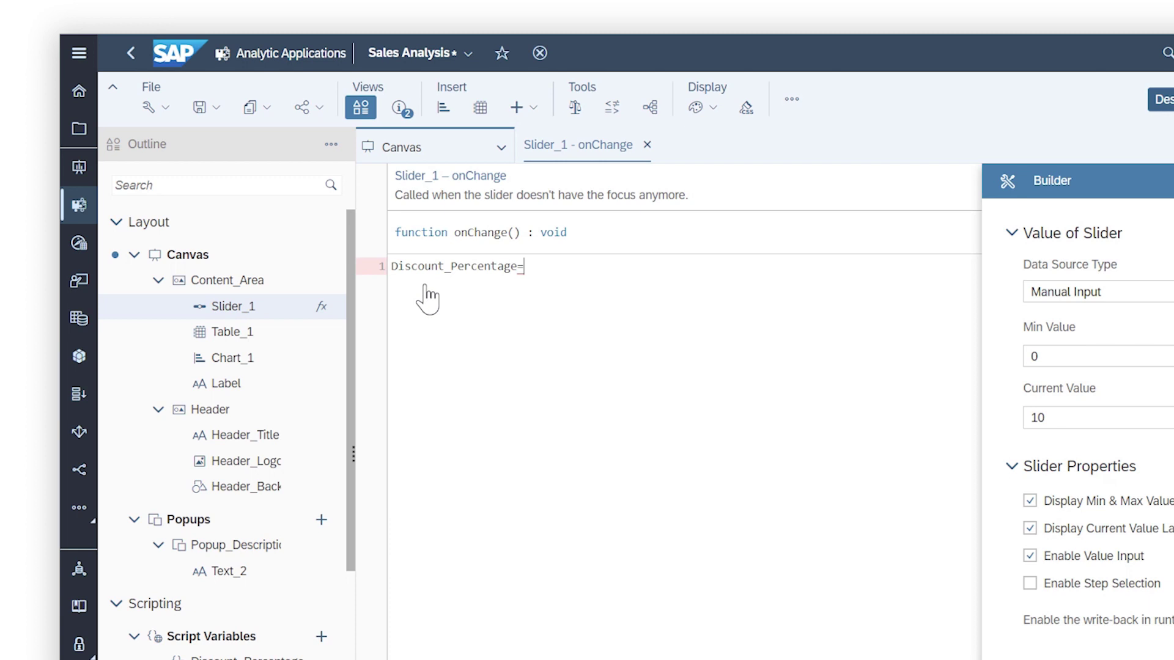
key(ctrl+space)
text(=)
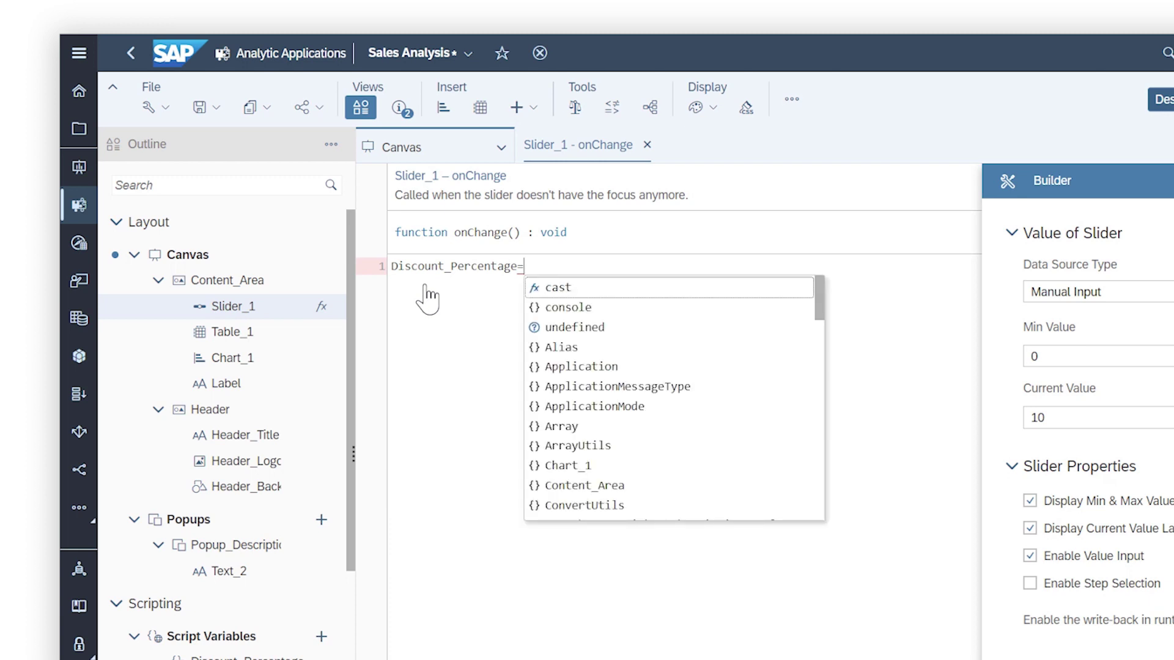
text(sl)
click(541, 289)
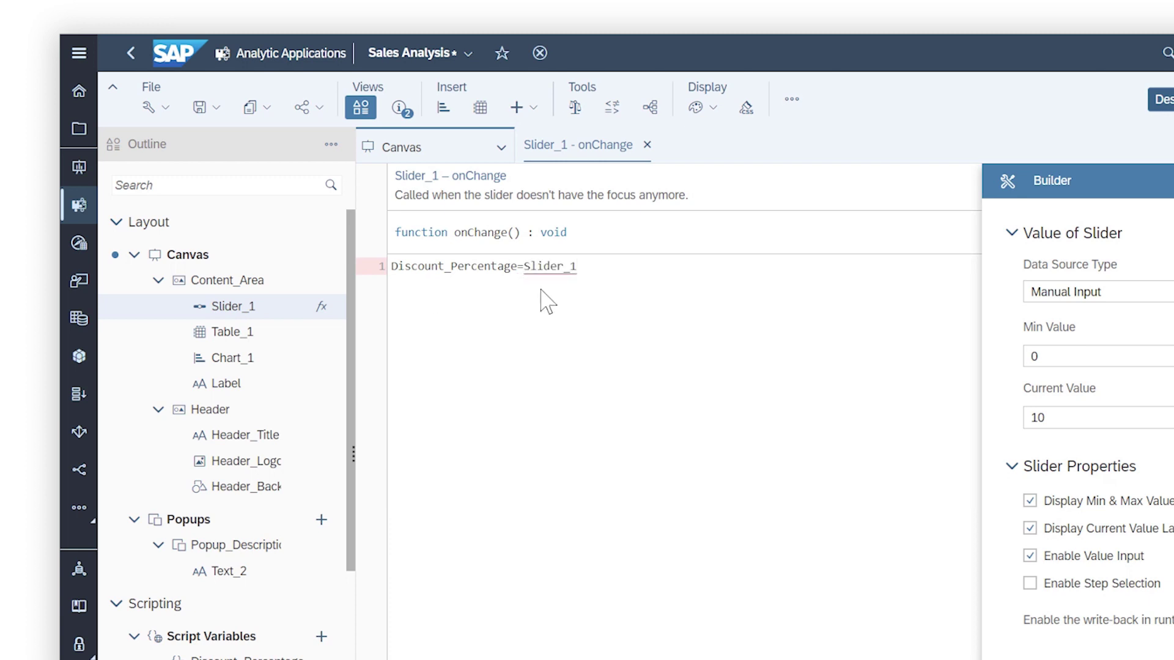
key(ctrl+space)
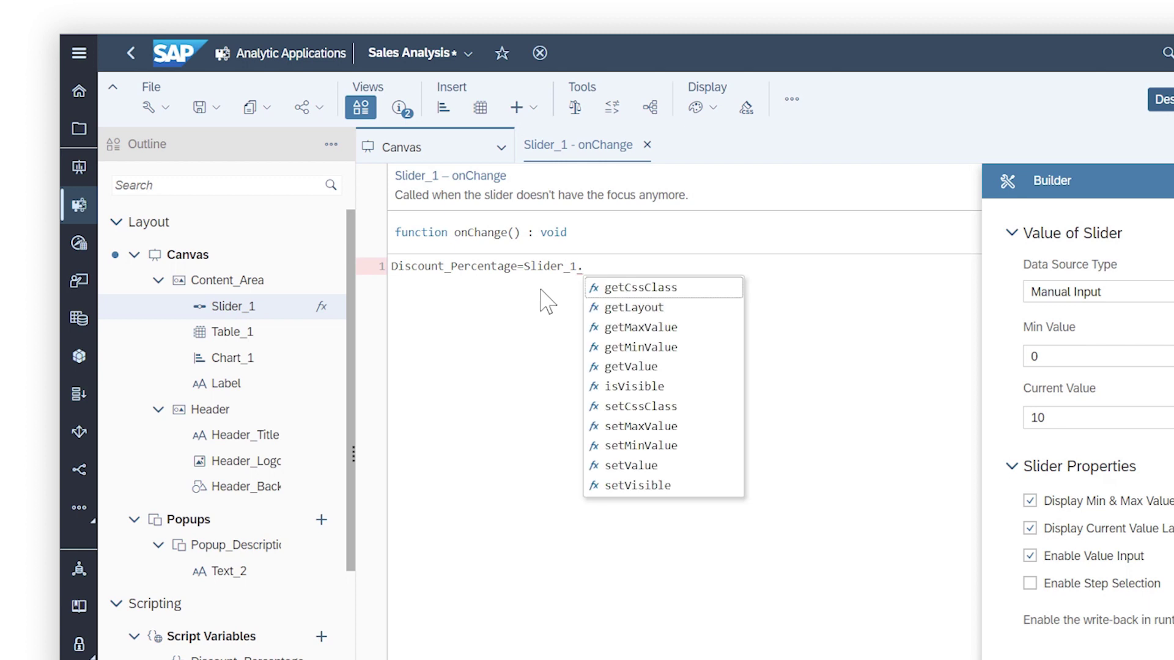
click(611, 367)
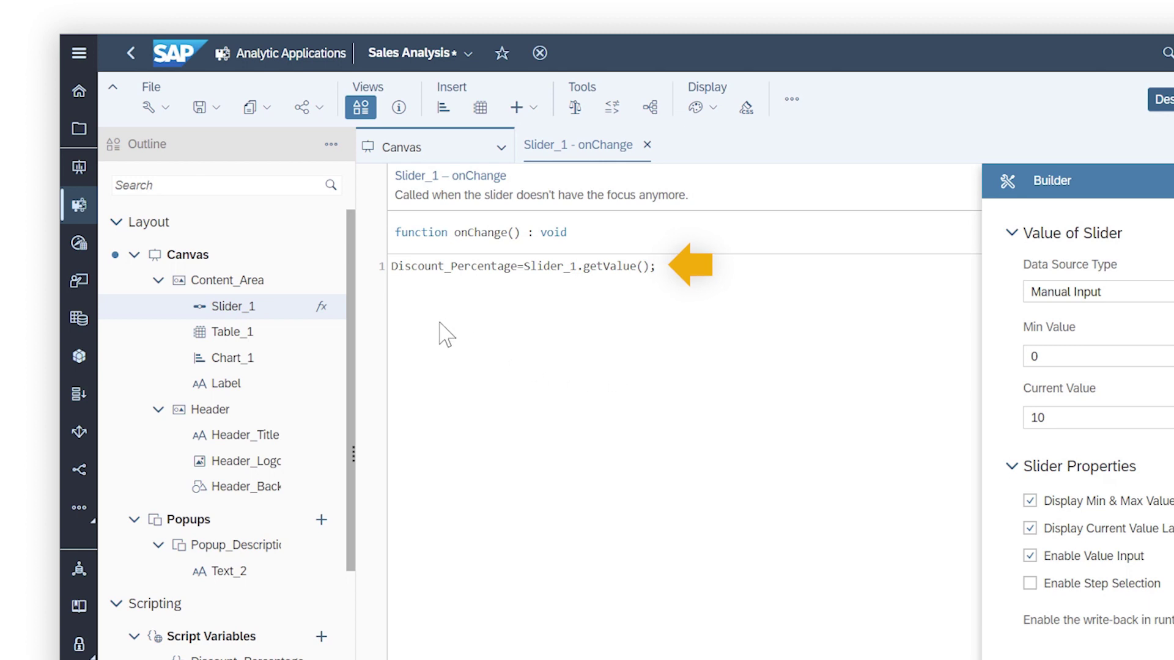
Set the canvas onInitialization script to Slider_1.setValue(Discount_Percentage); and save the application.
click(322, 257)
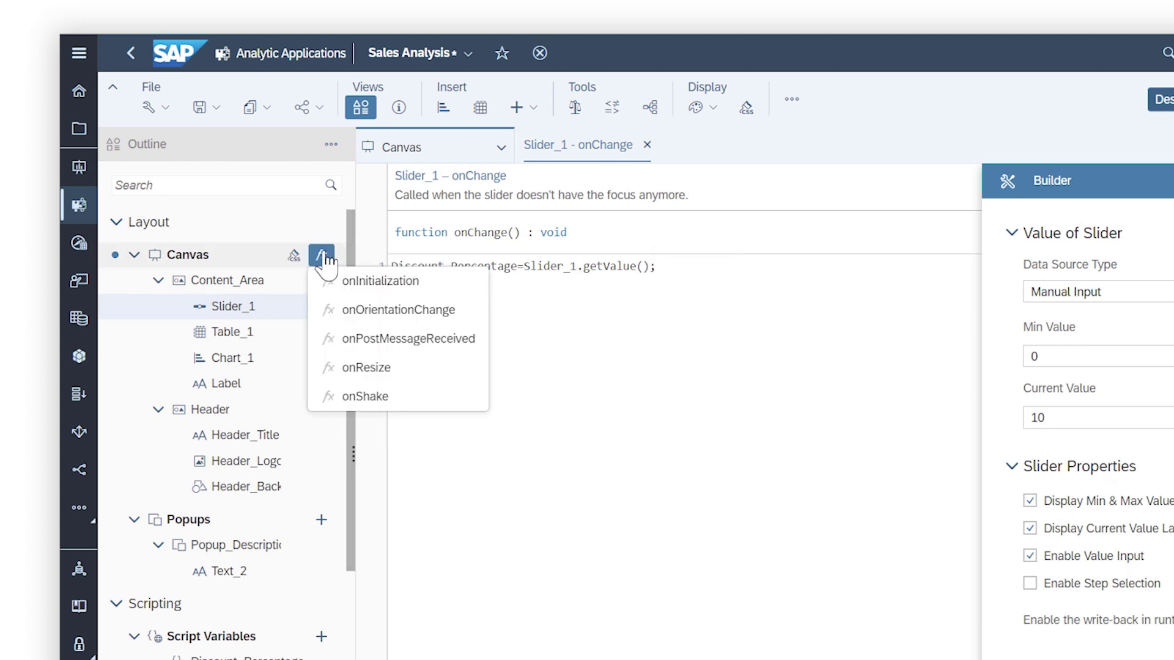
click(351, 281)
text(Slider_1.setValue(Discount_Percentage);)
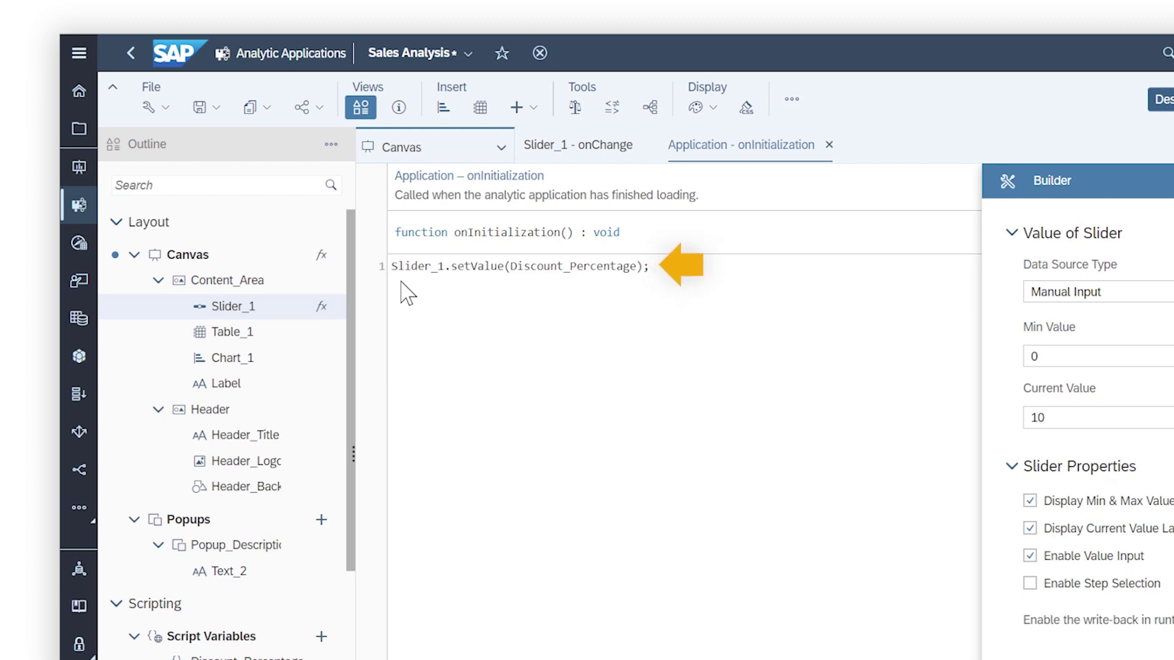
click(405, 153)
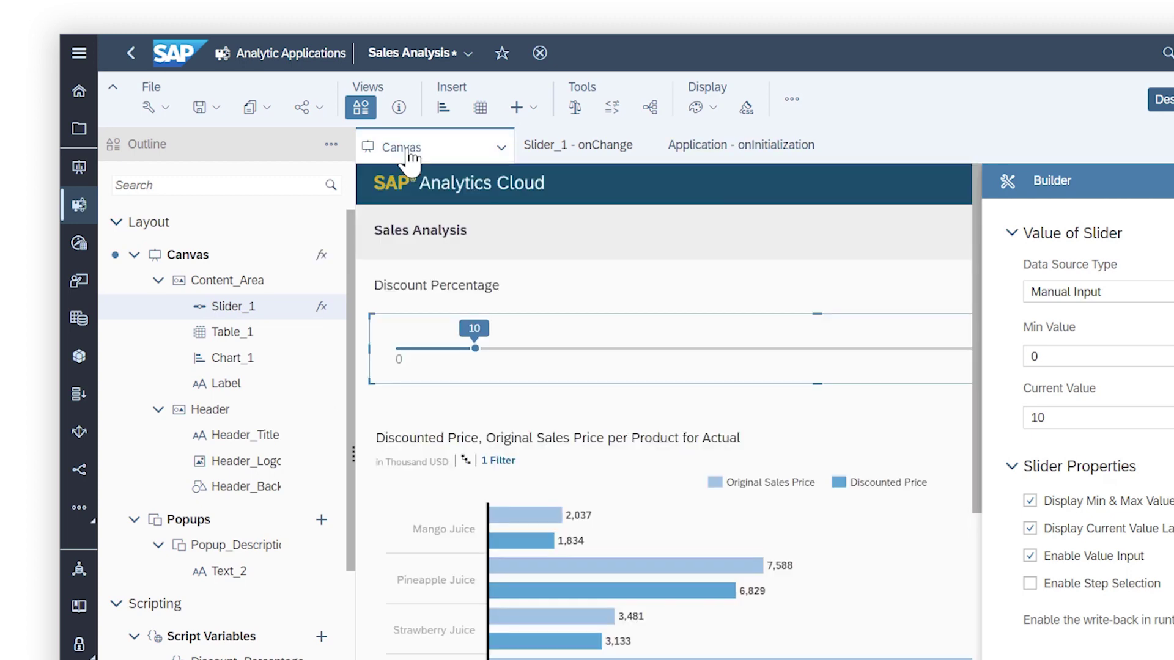
click(177, 93)
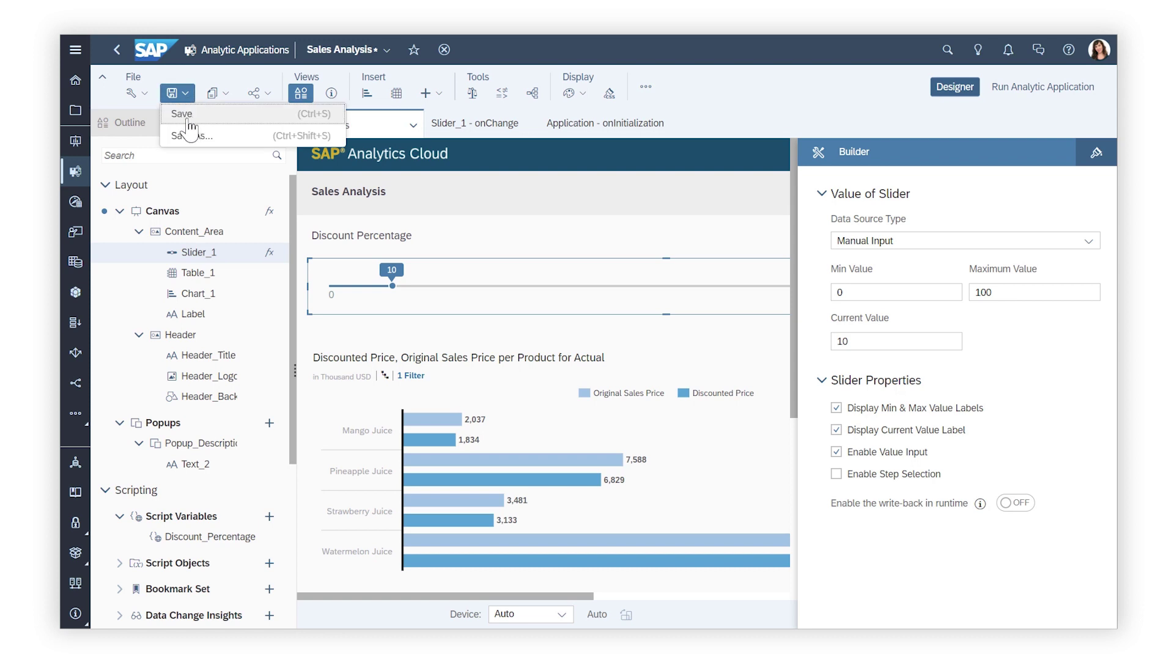
click(189, 119)
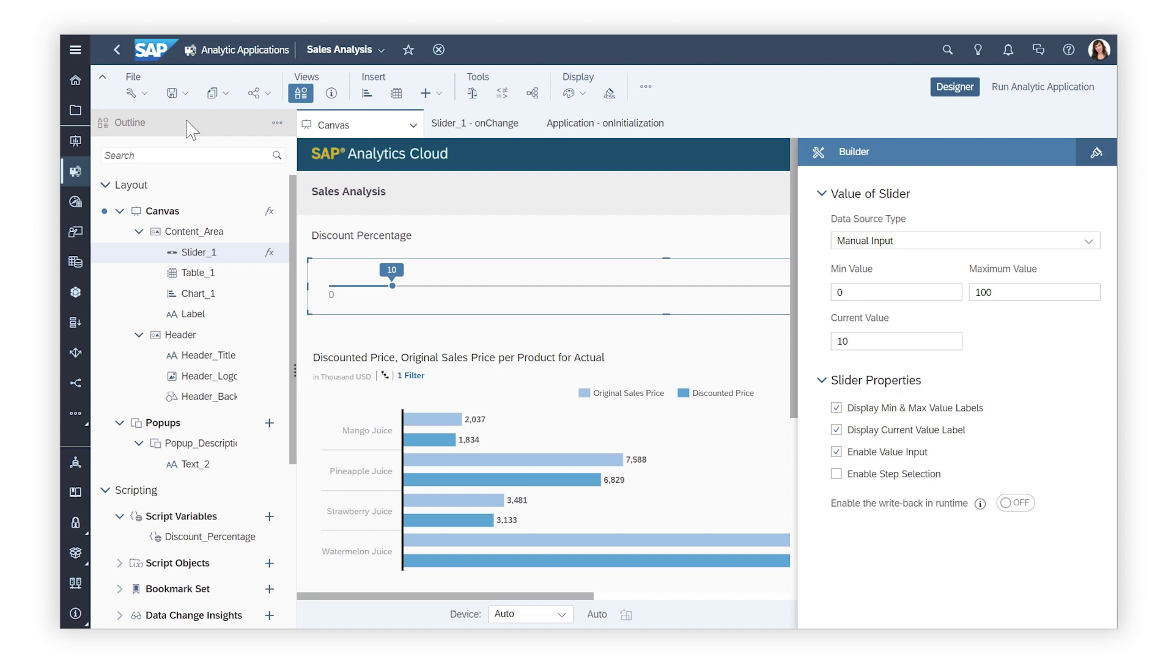
Give Image_Table an onClick script that hides the chart and shows the table.
click(191, 233)
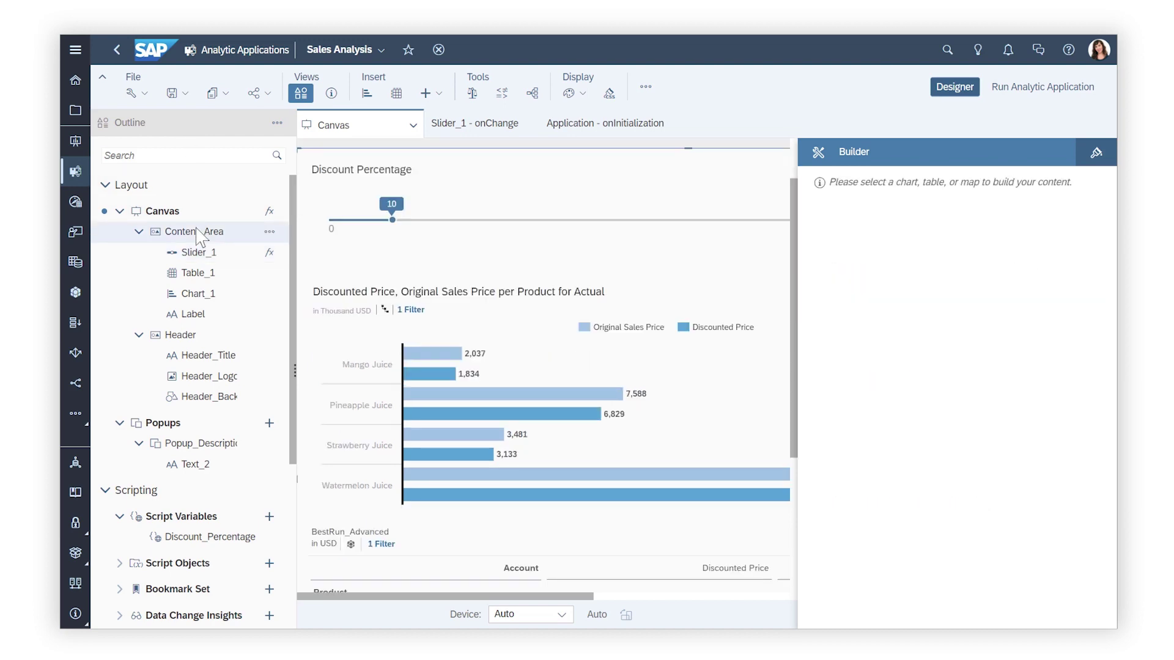
scroll(771, 598, right, 10)
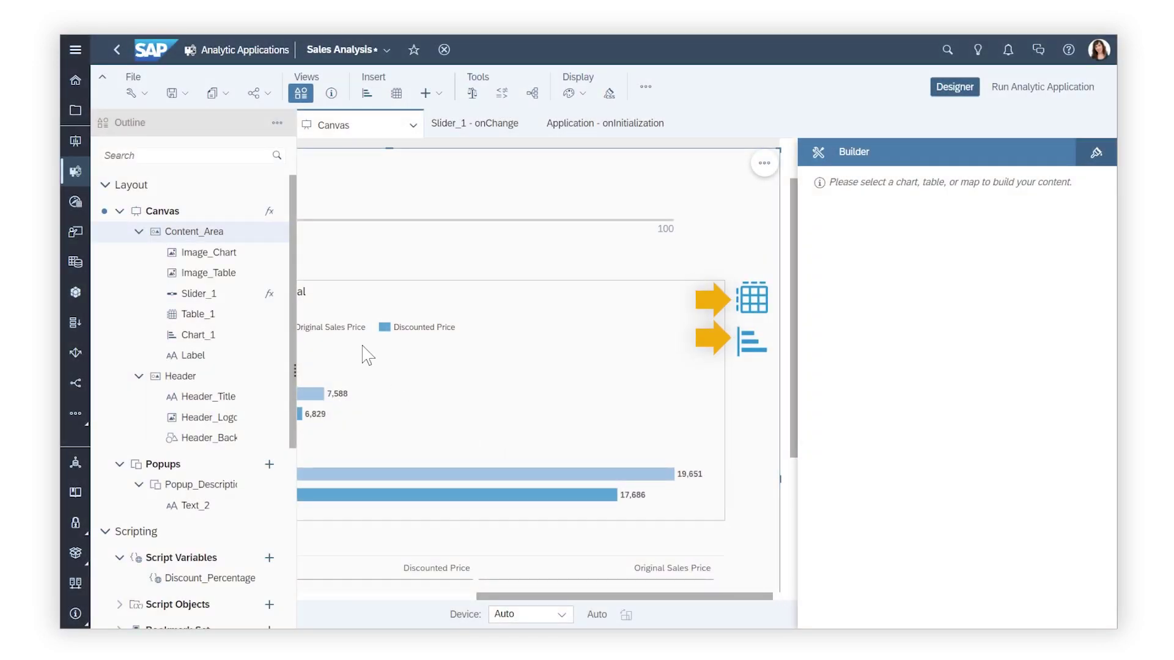
click(269, 273)
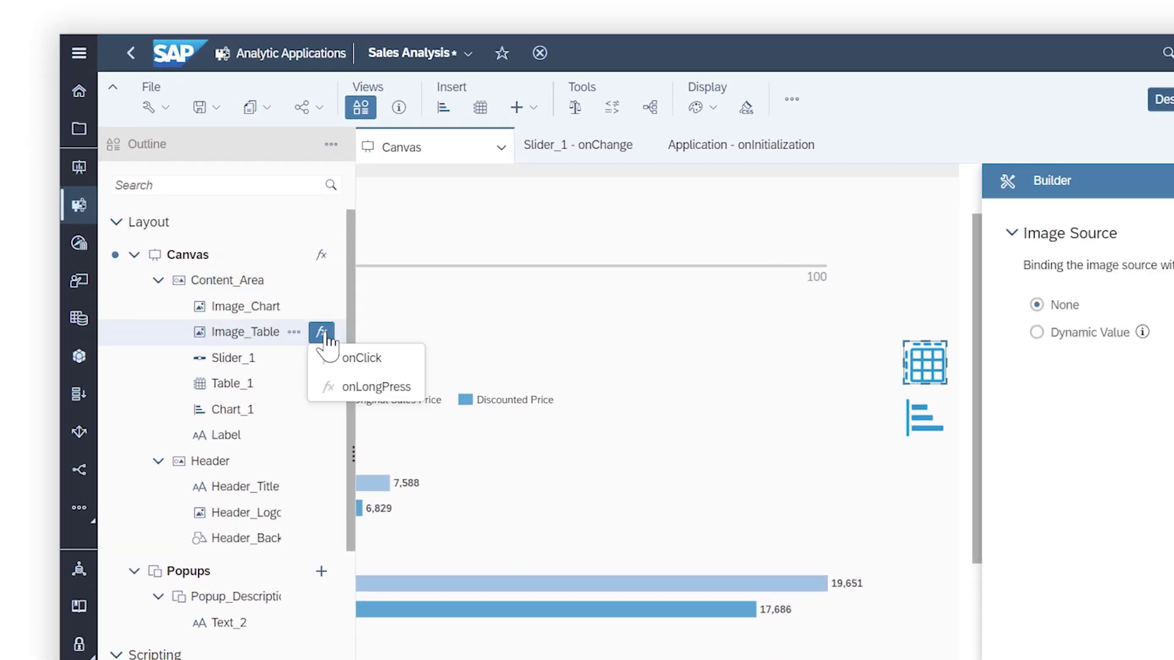
click(343, 365)
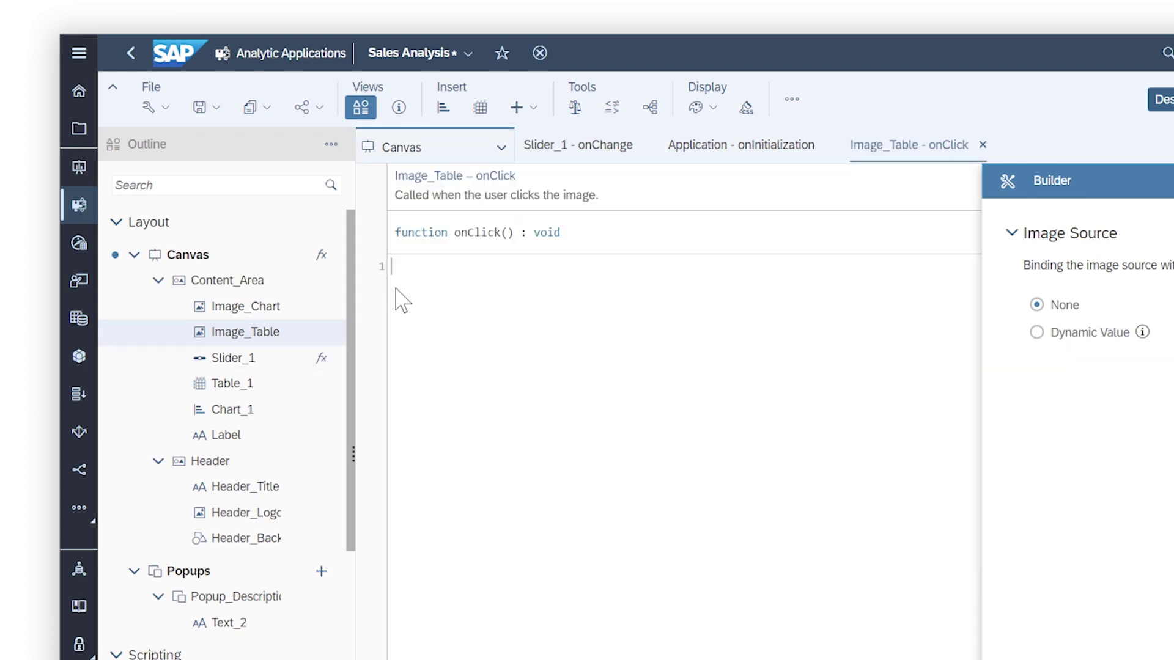
text(Chart_1.setVisible(false); Table_1.setVisible(true);  Image_Table.setVisible(false); Image_Chart.setVisible(true);)
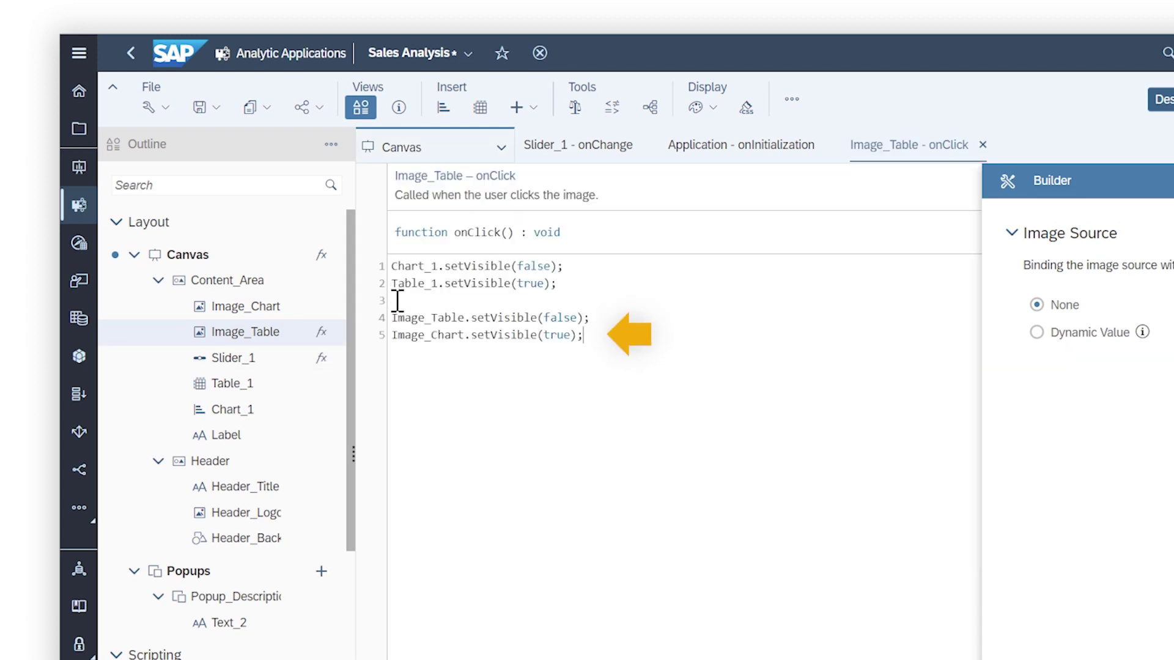
Give Image_Chart an onClick script showing Chart_1 and Image_Table while hiding Table_1 and Image_Chart.
click(322, 306)
click(361, 332)
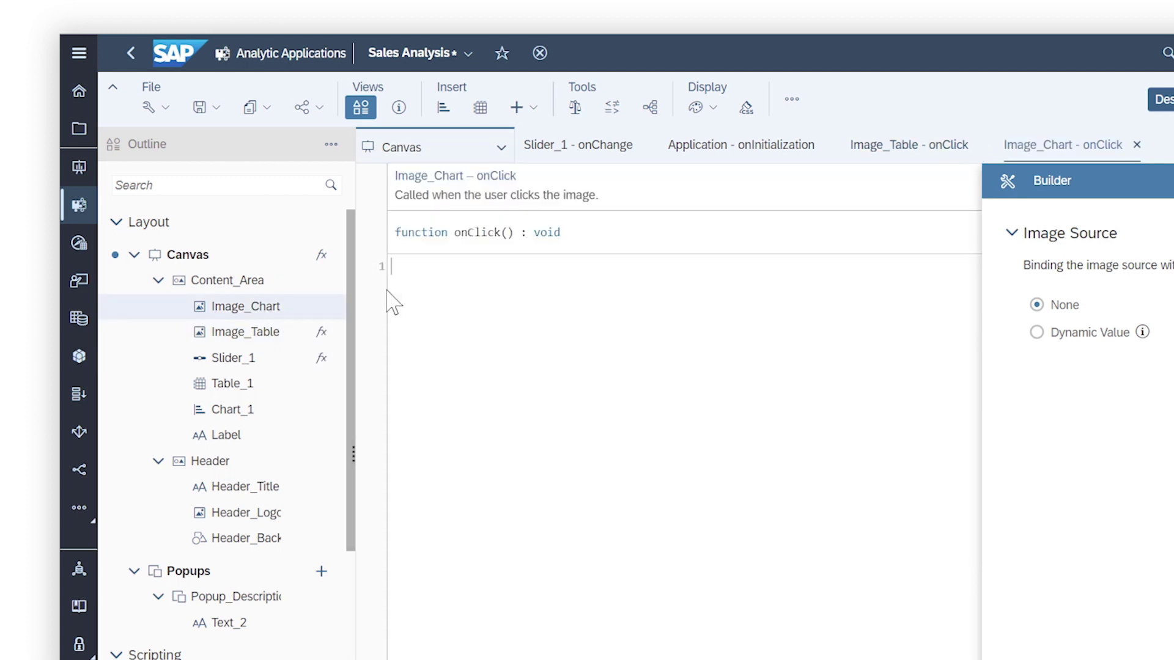
text(Chart_1.setVisible(true); Table_1.setVisible(false);  Image_Table.setVisible(true); Image_Chart.setVisible(false);)
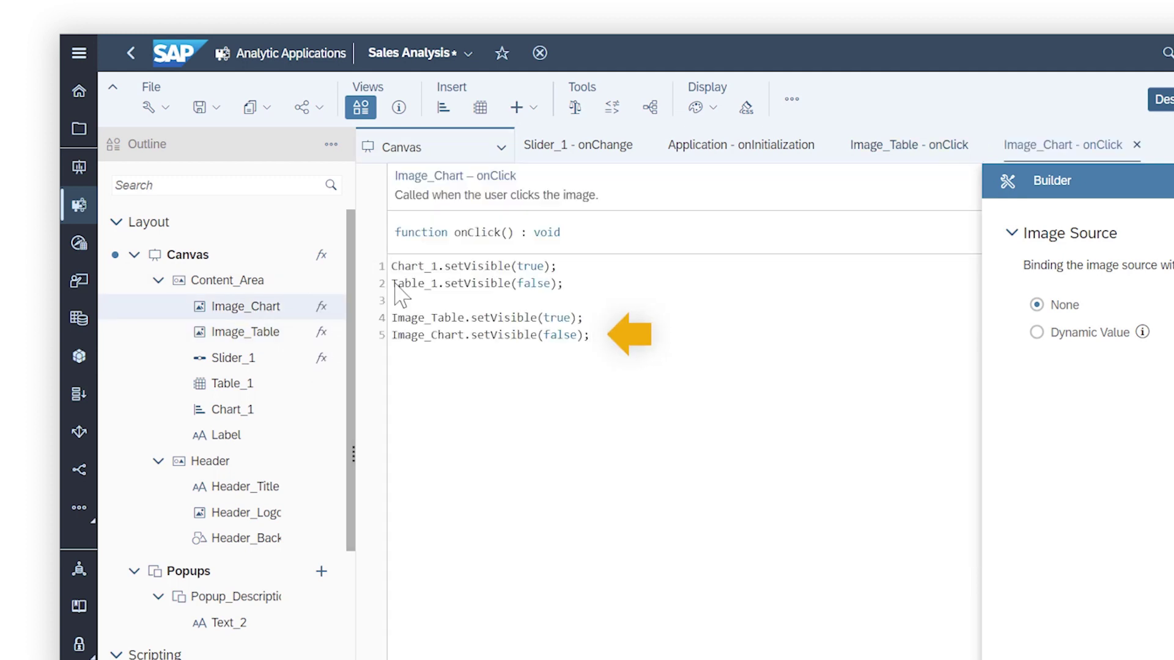
click(394, 146)
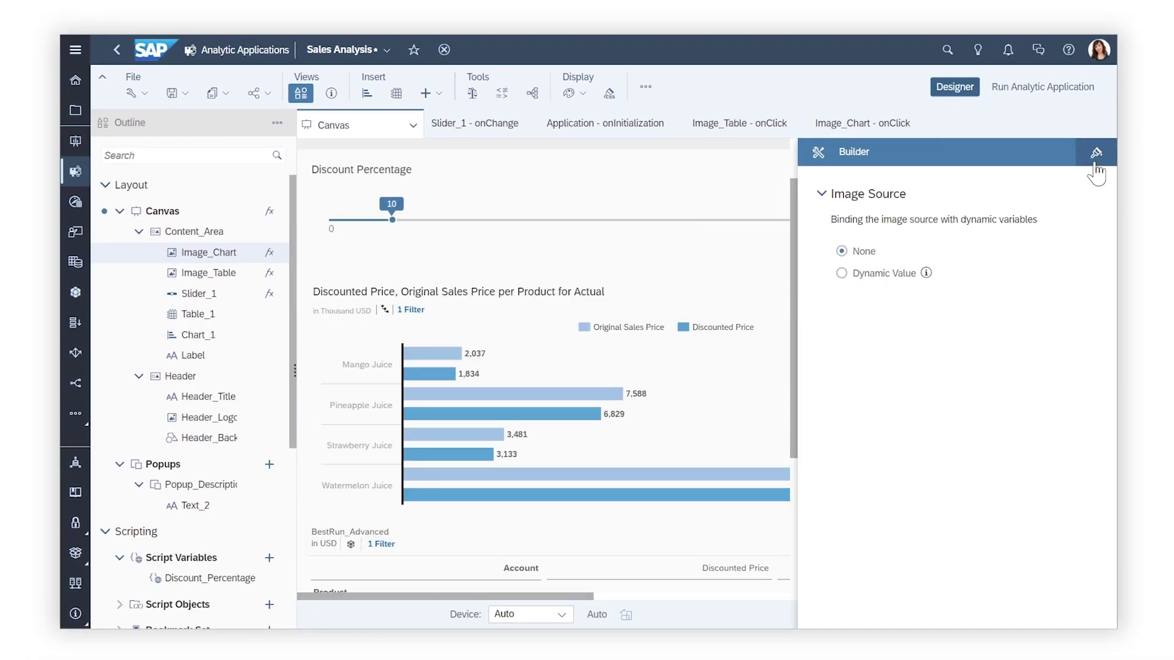
Set Image_Chart's top position to 192 px in the Styling panel.
click(1094, 163)
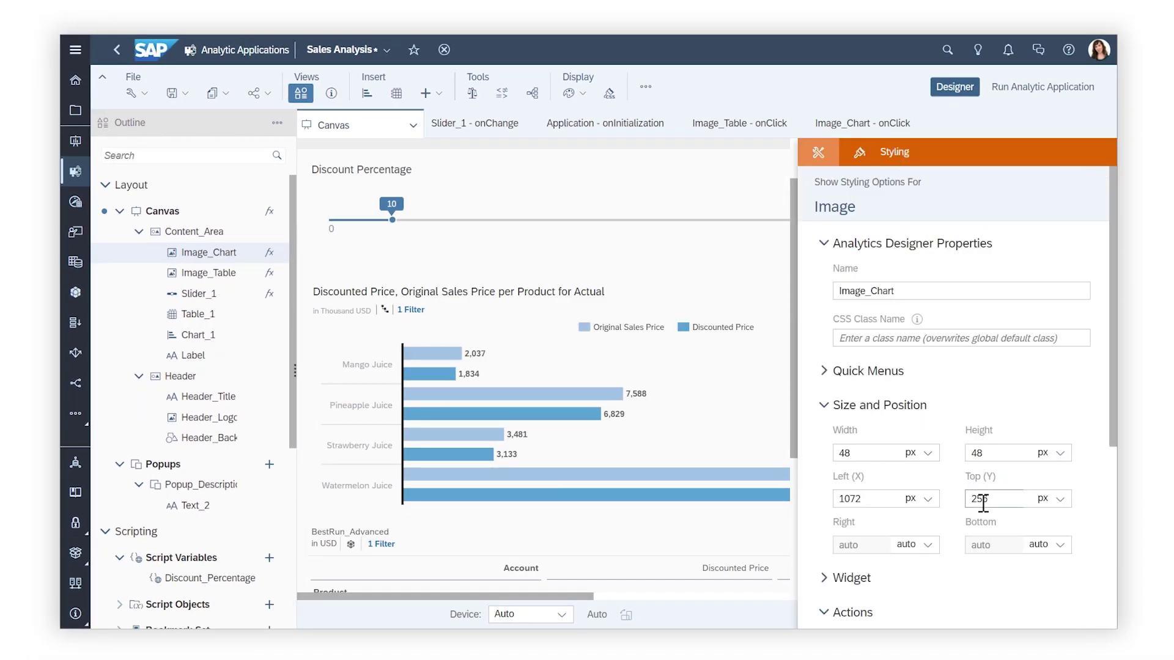
text(192)
key(Return)
scroll(1112, 615, down, 5)
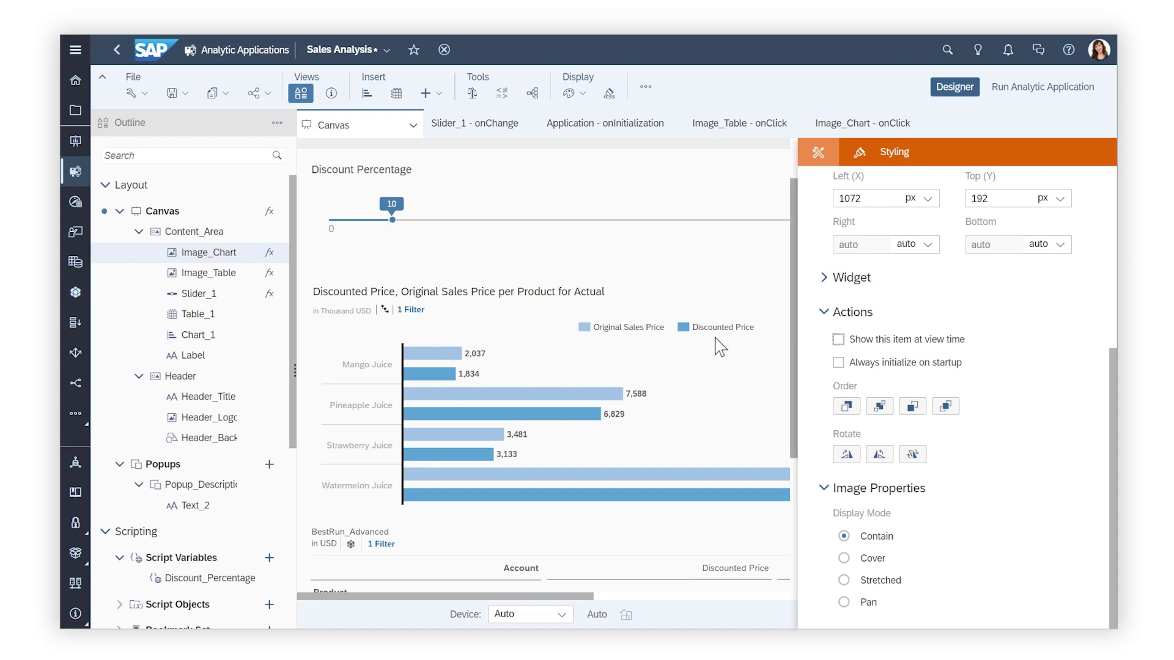
Hide Image_Chart in the designer through its Outline options menu.
click(247, 252)
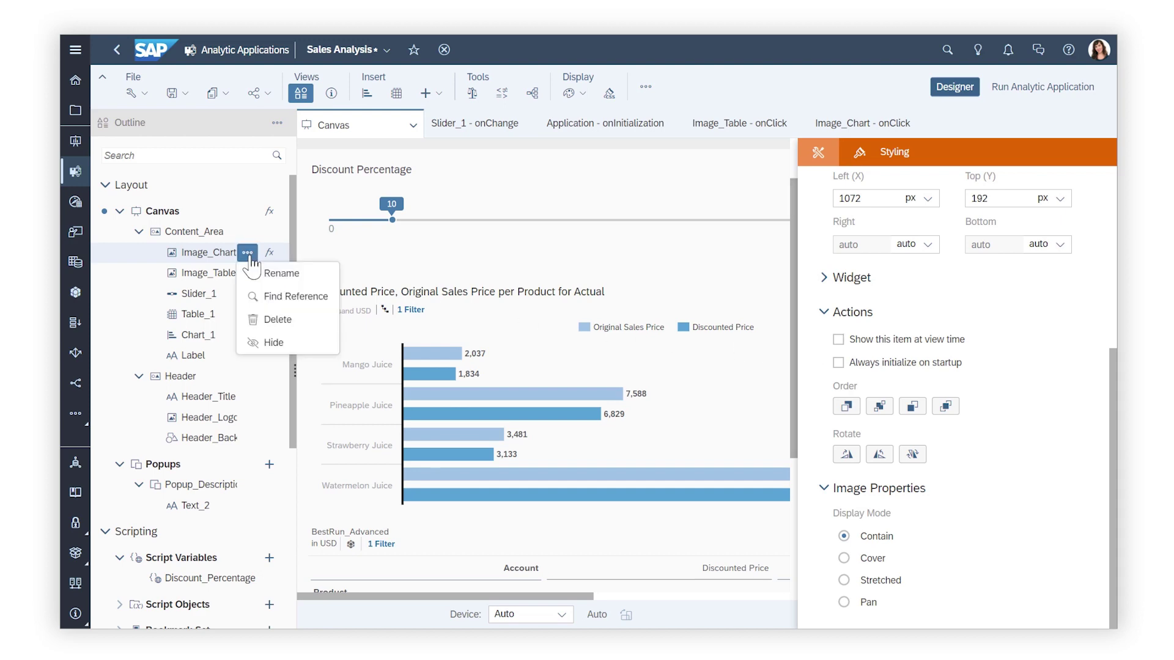
click(273, 343)
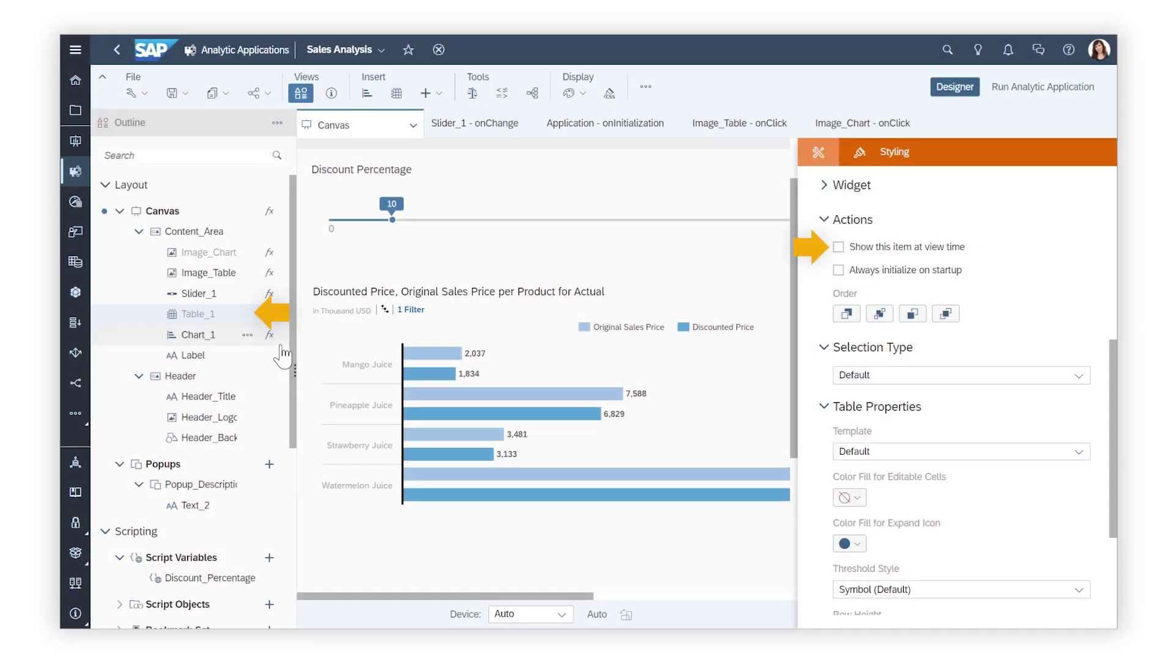
click(779, 597)
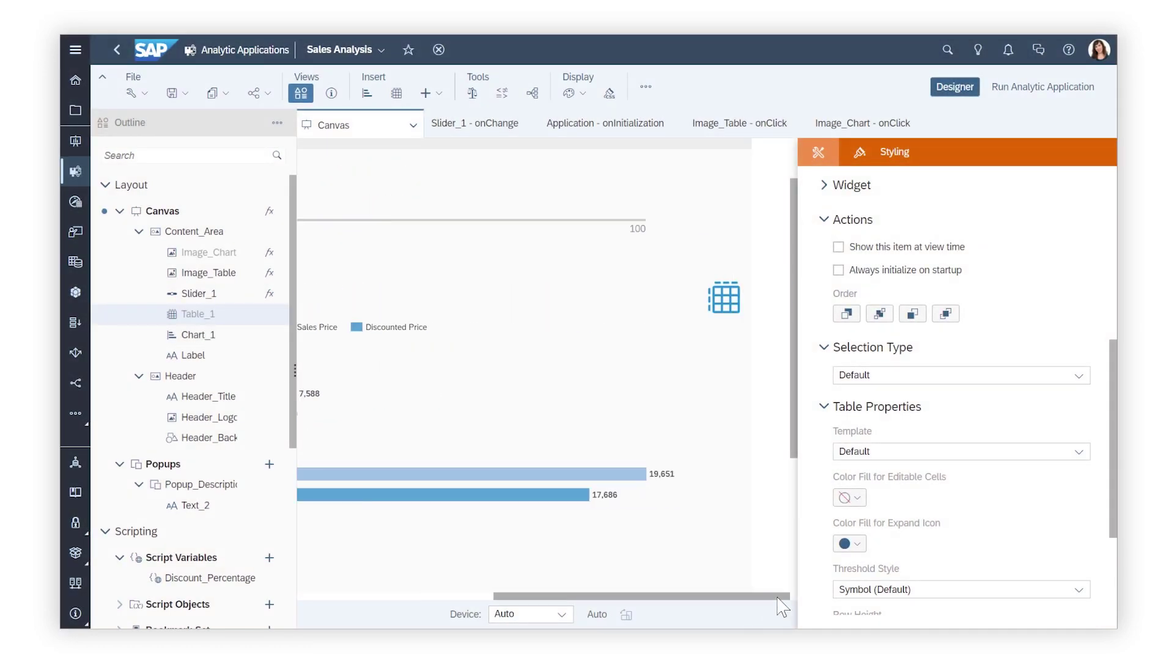
click(795, 164)
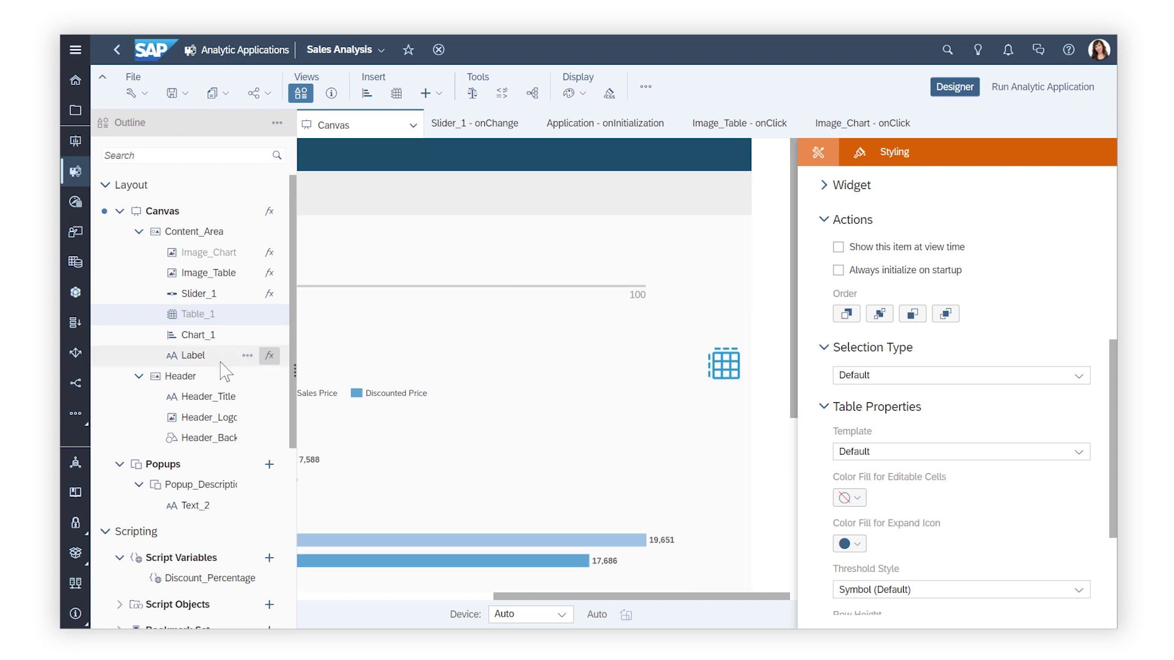
click(189, 381)
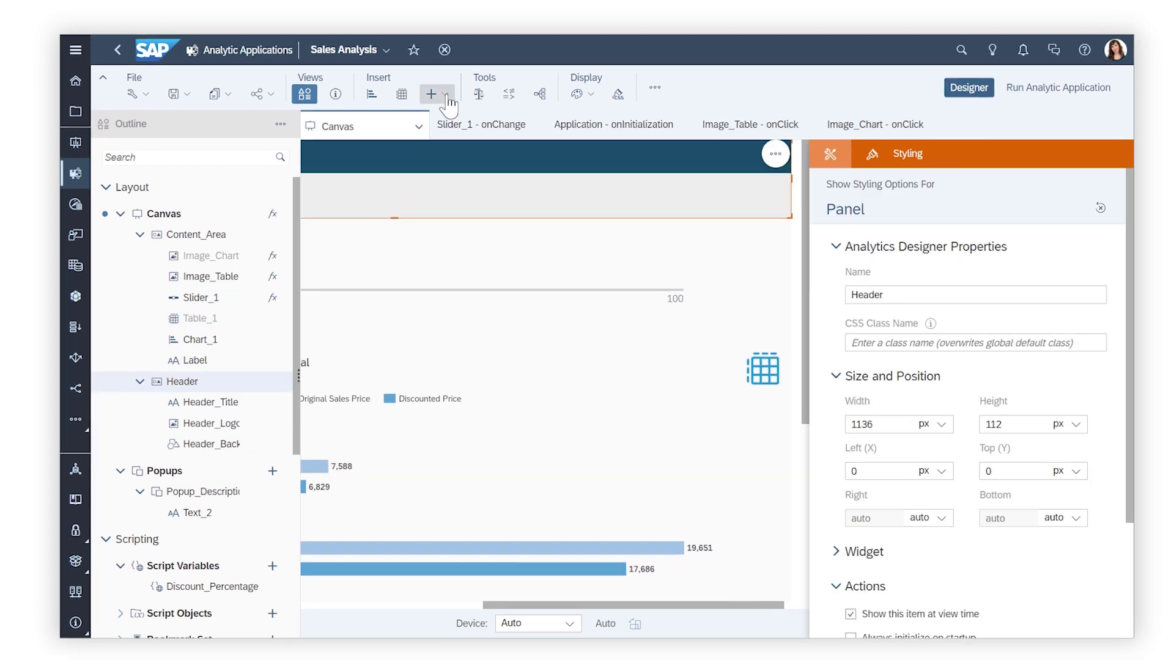
Insert a Header_Info button into the header whose onClick runs Popup_Description.open();.
click(425, 93)
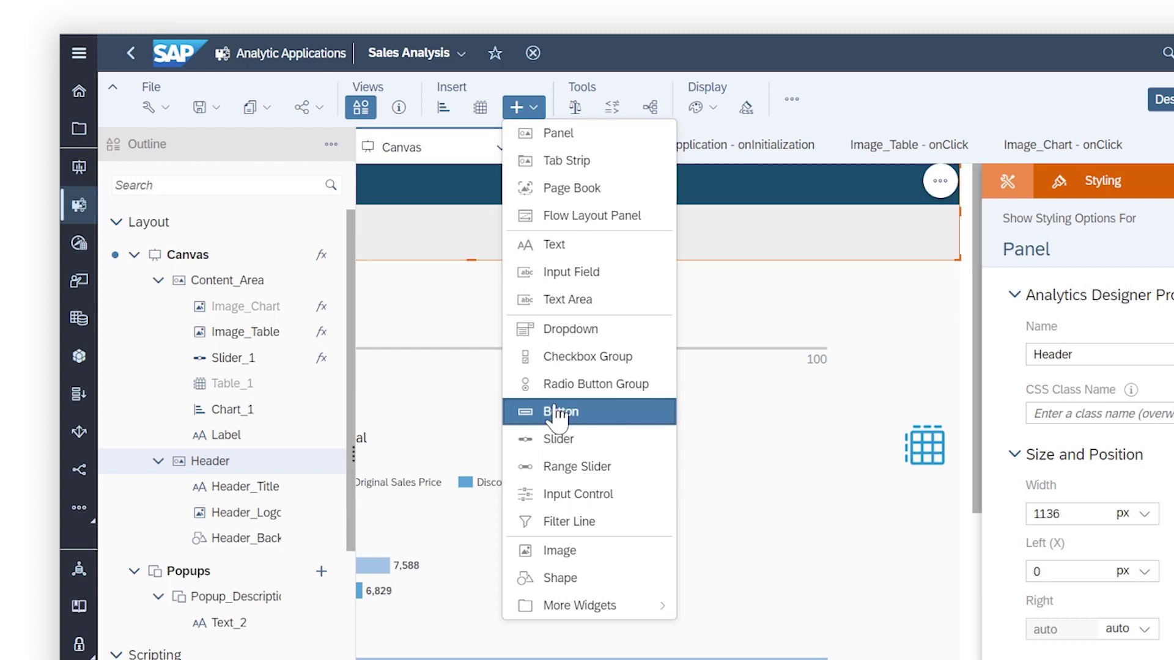
click(556, 412)
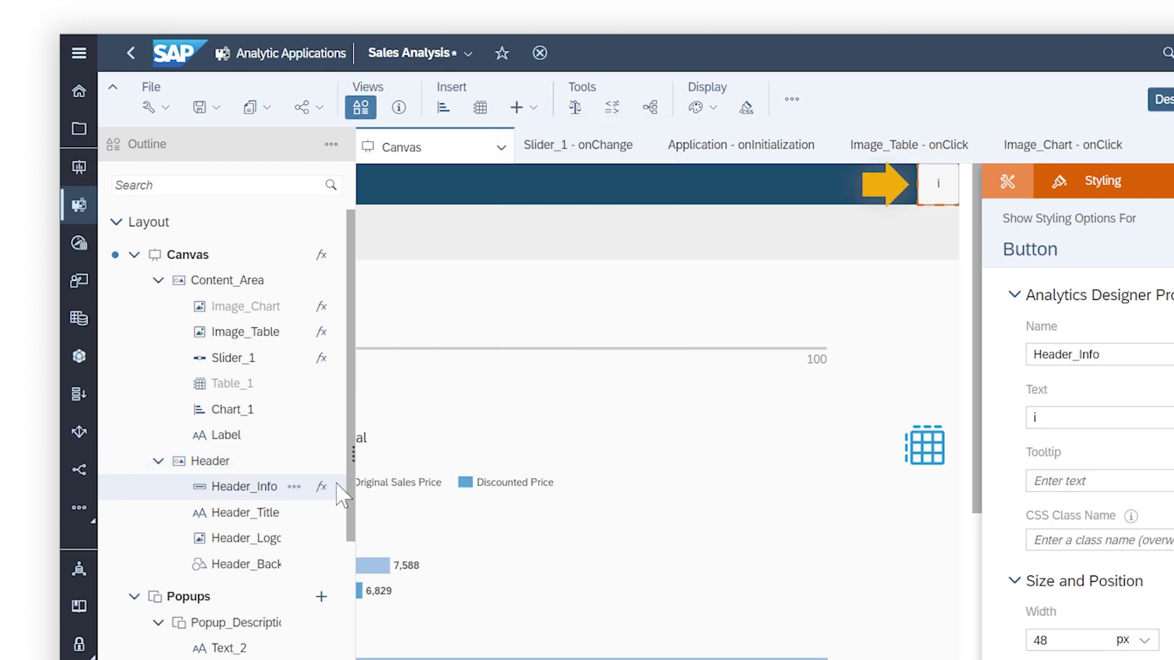
click(321, 487)
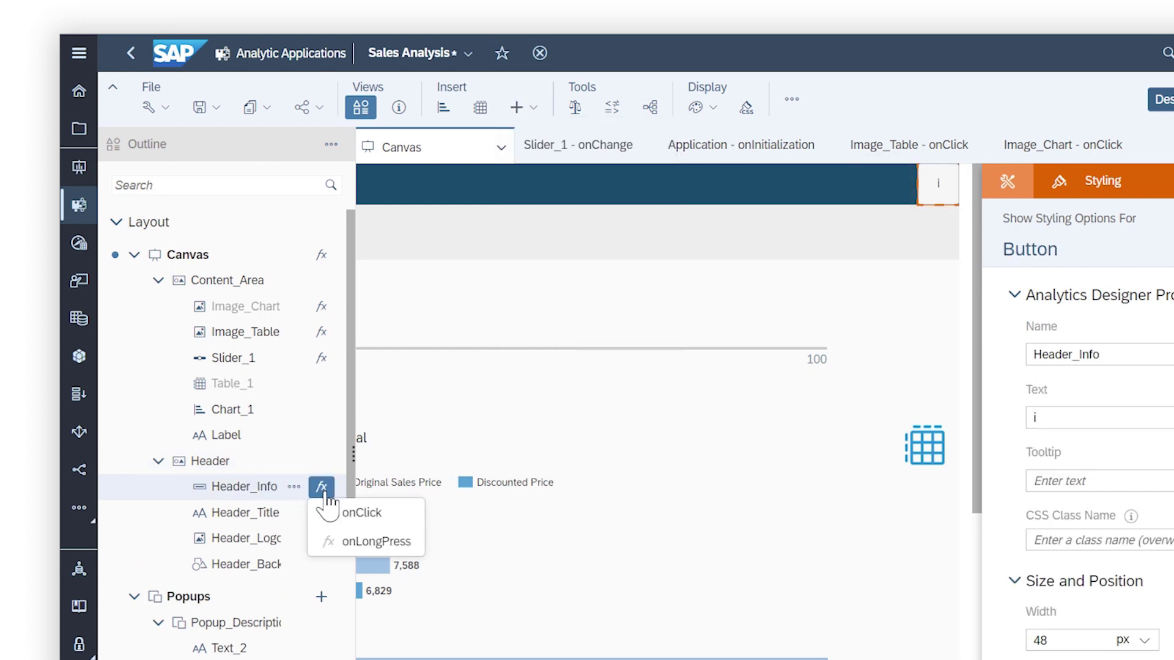
click(352, 514)
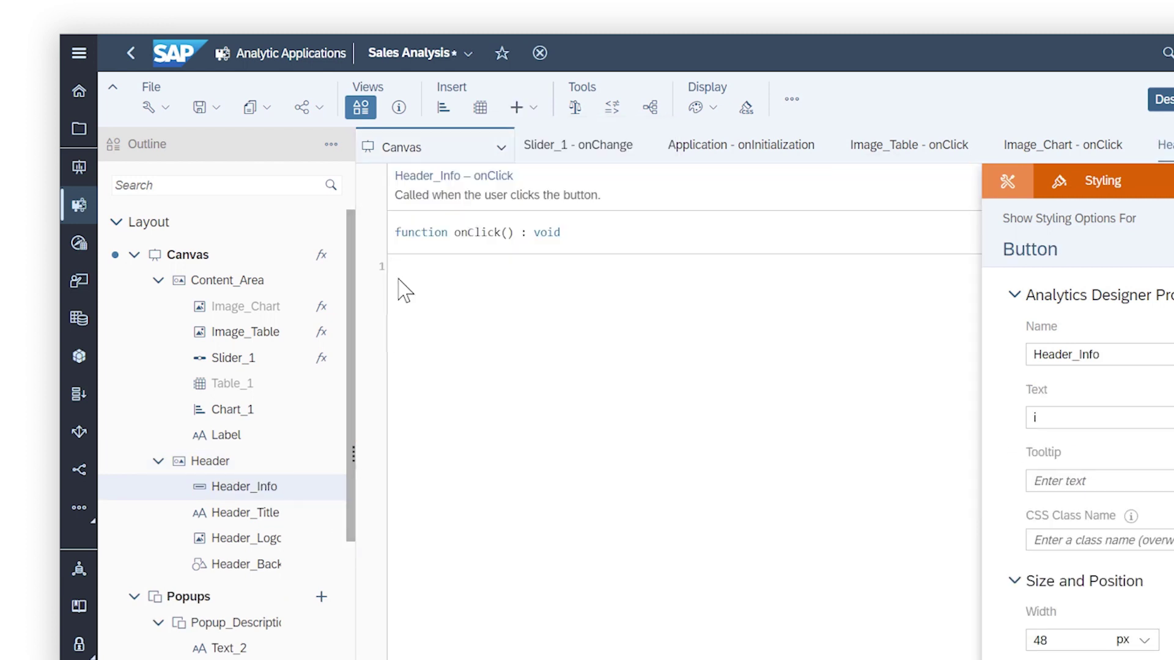
text(Popup_Description.open();)
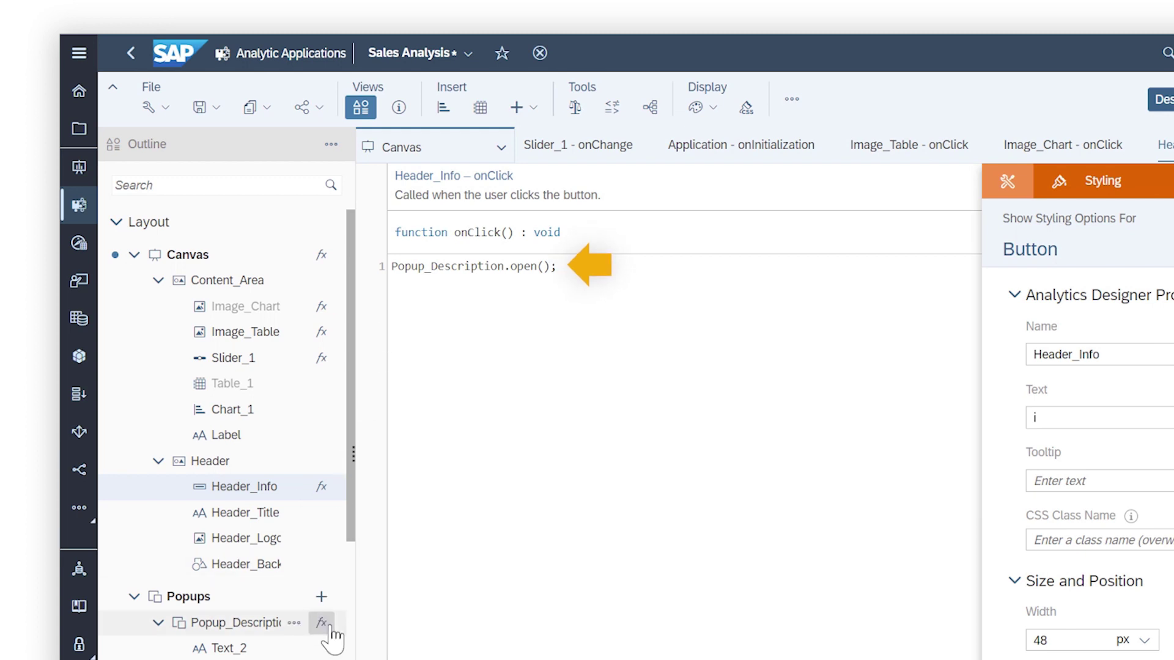
Make Popup_Description's onButtonClick script call Popup_Description.close();.
click(321, 622)
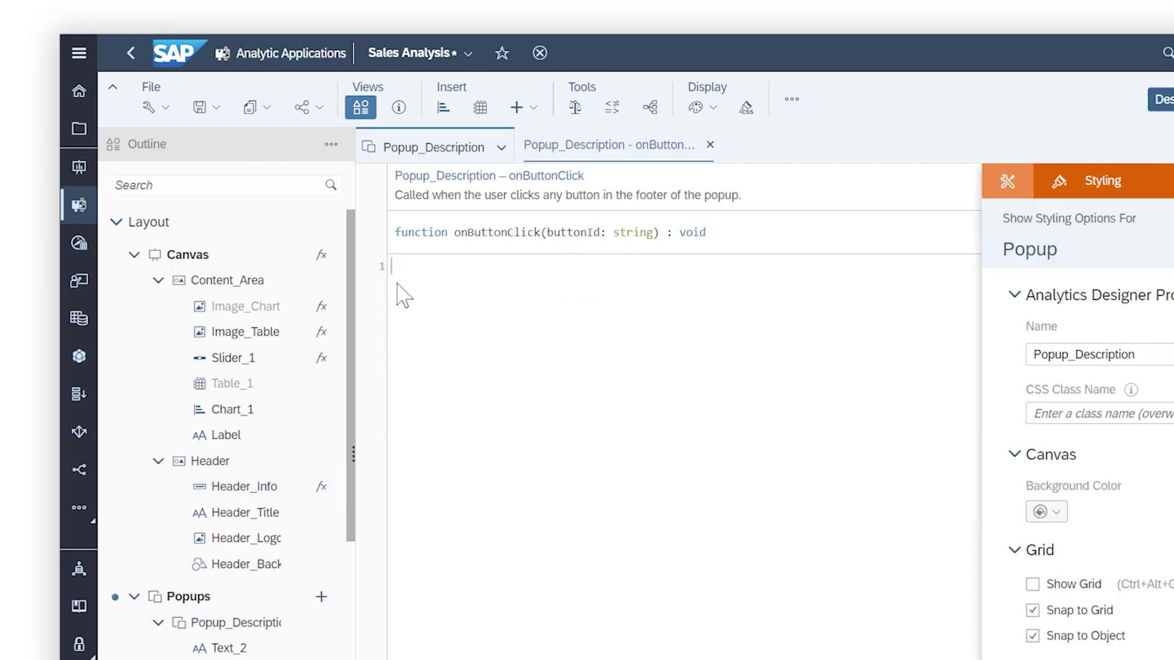
text(Popup_Description.close();)
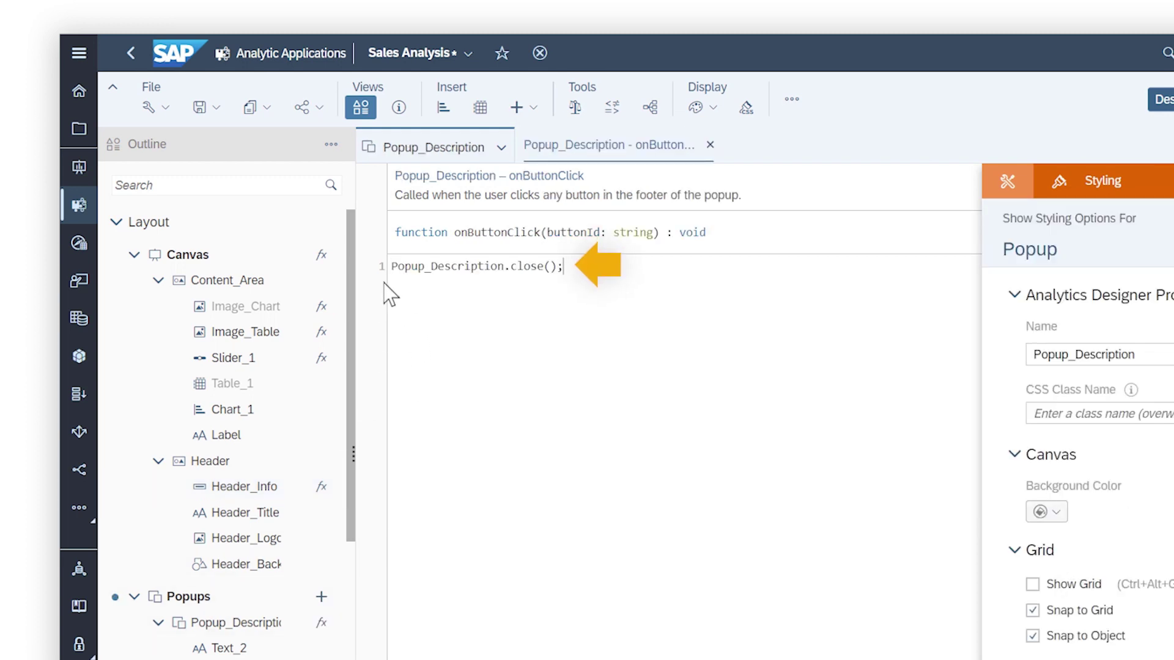
click(194, 260)
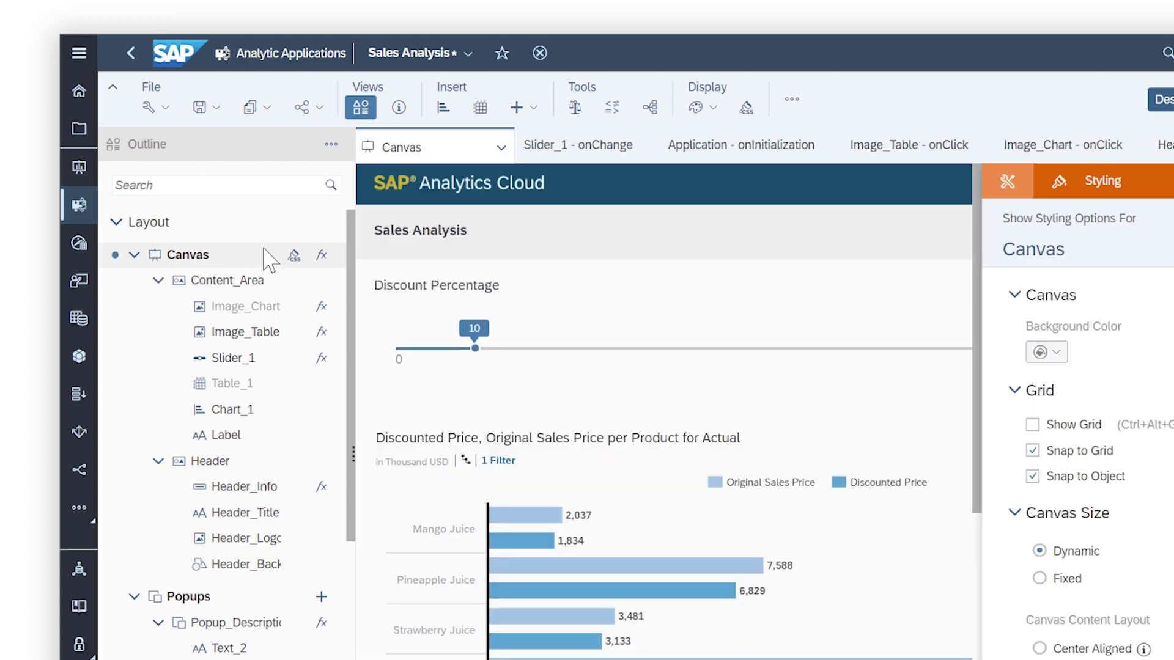
Apply the black display theme, hide the side panel, and save the application.
click(711, 117)
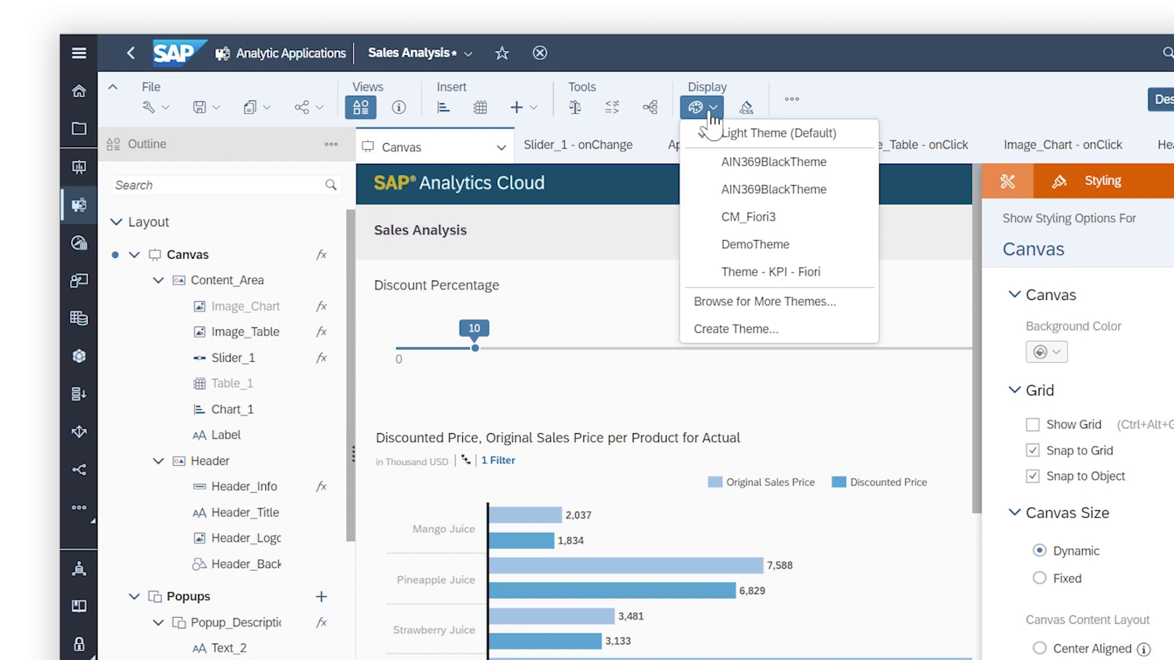
click(715, 160)
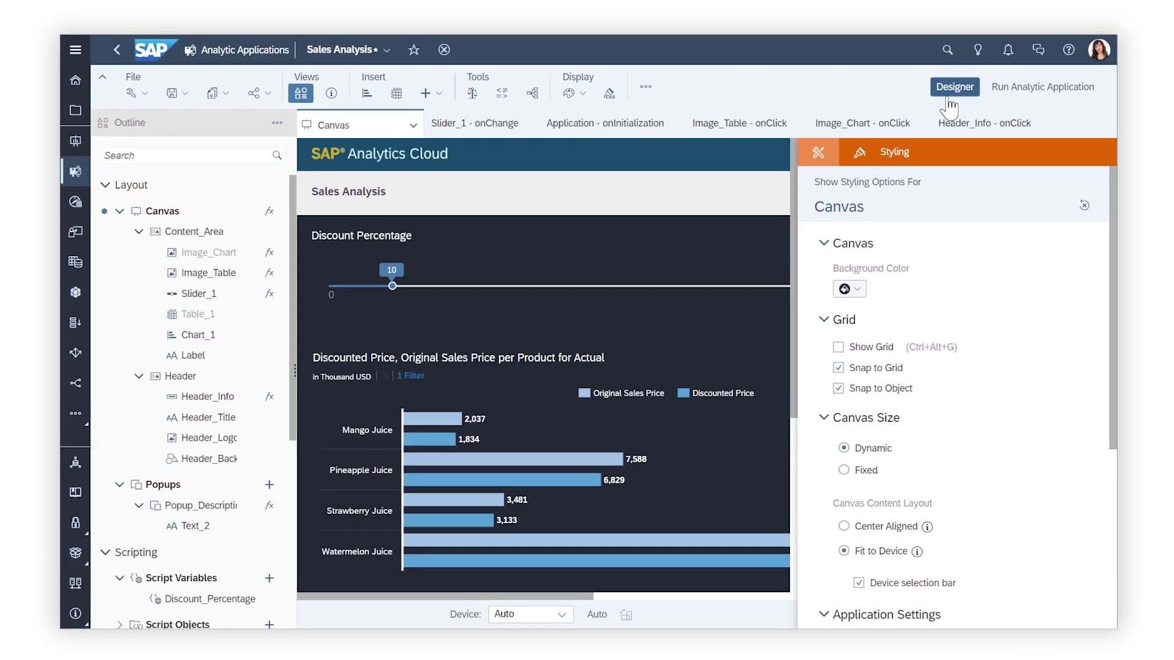
click(954, 86)
click(189, 98)
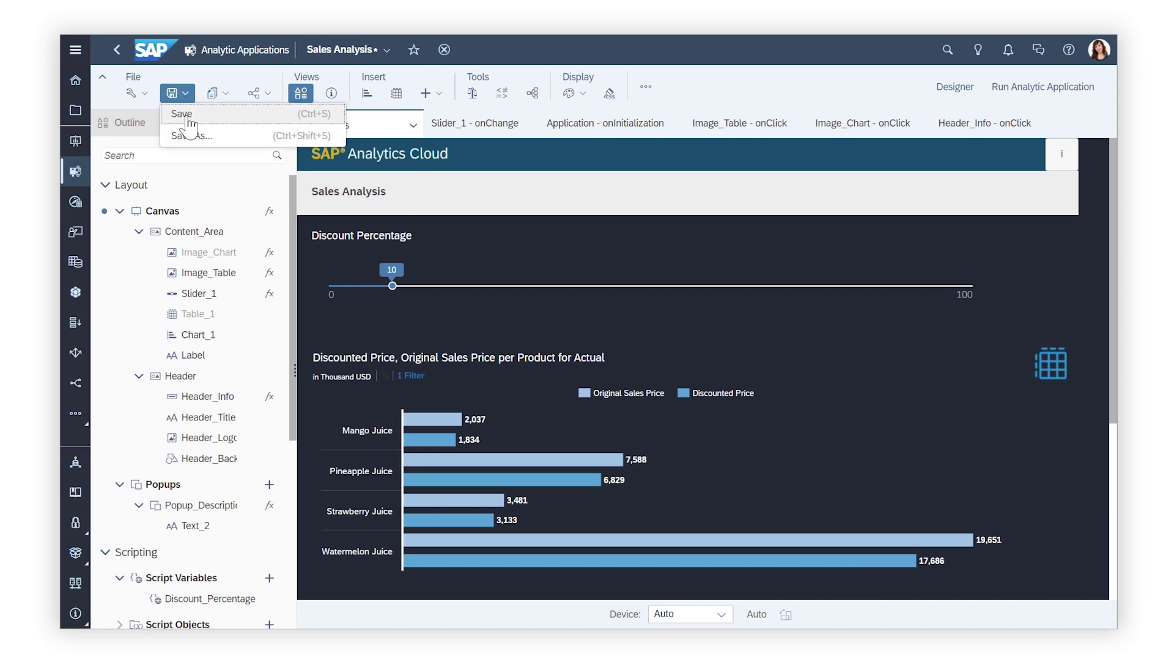
click(187, 110)
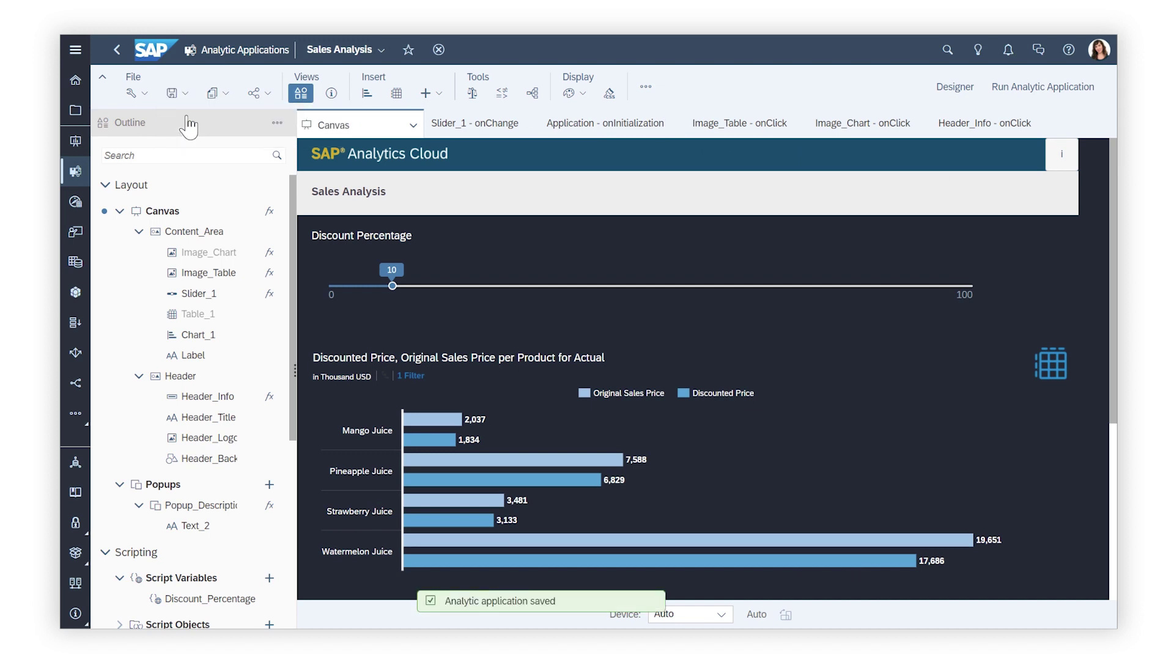
Run the app, set the discount slider to 37, switch to the table, then view and close the description popup.
click(1017, 90)
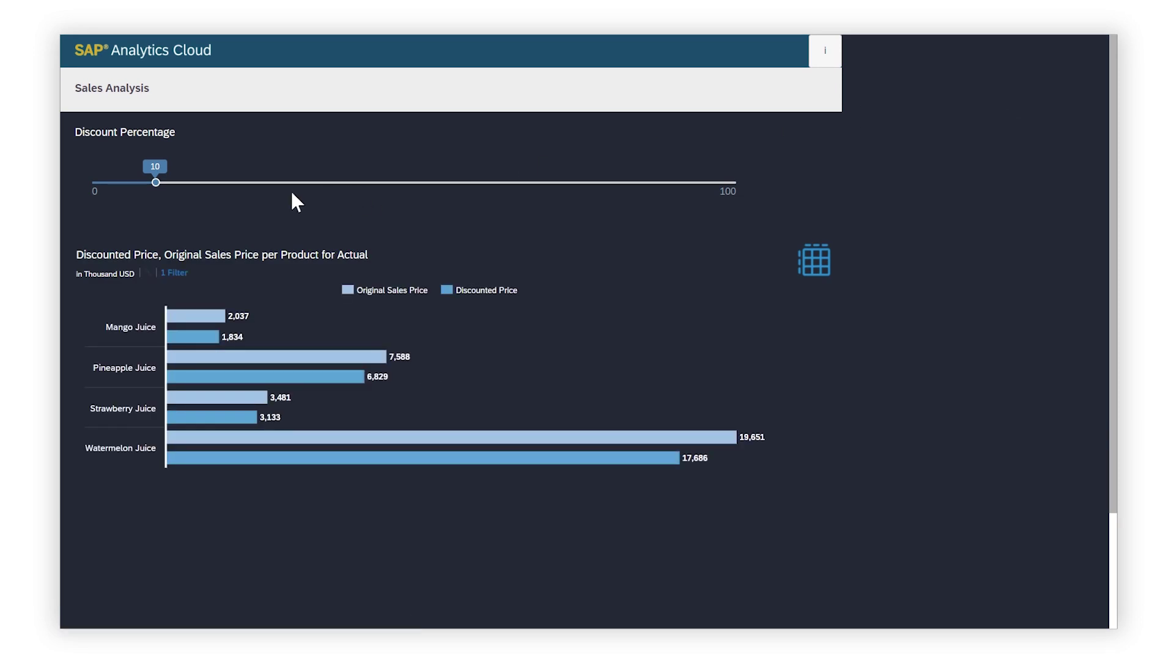
drag(156, 183, 331, 184)
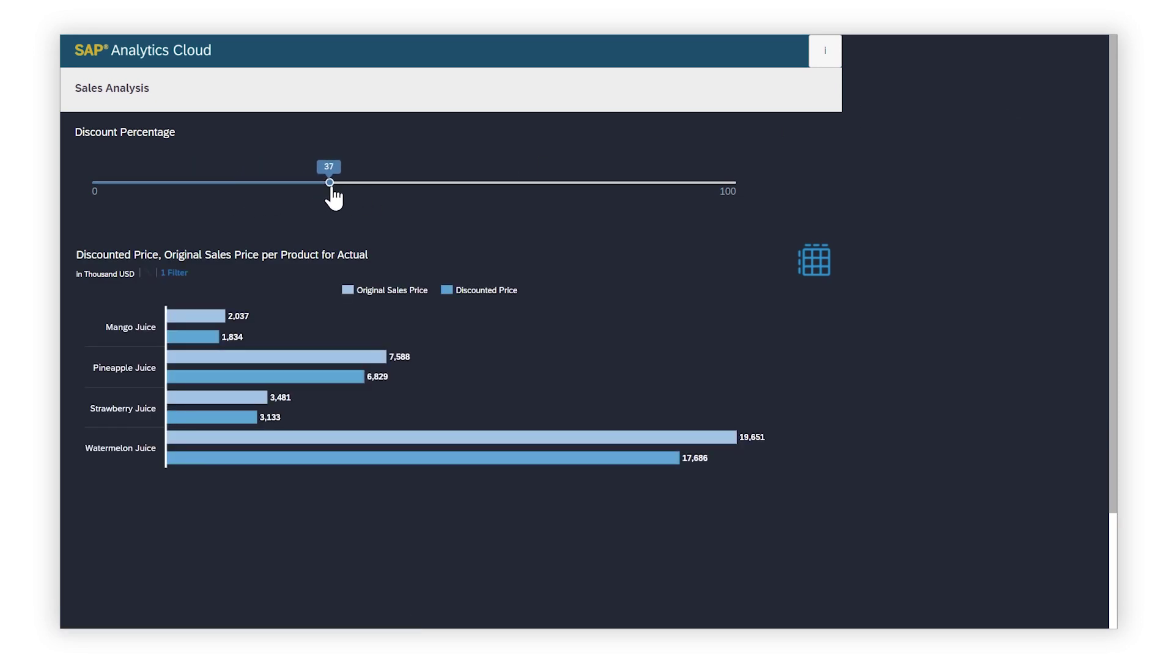
click(804, 269)
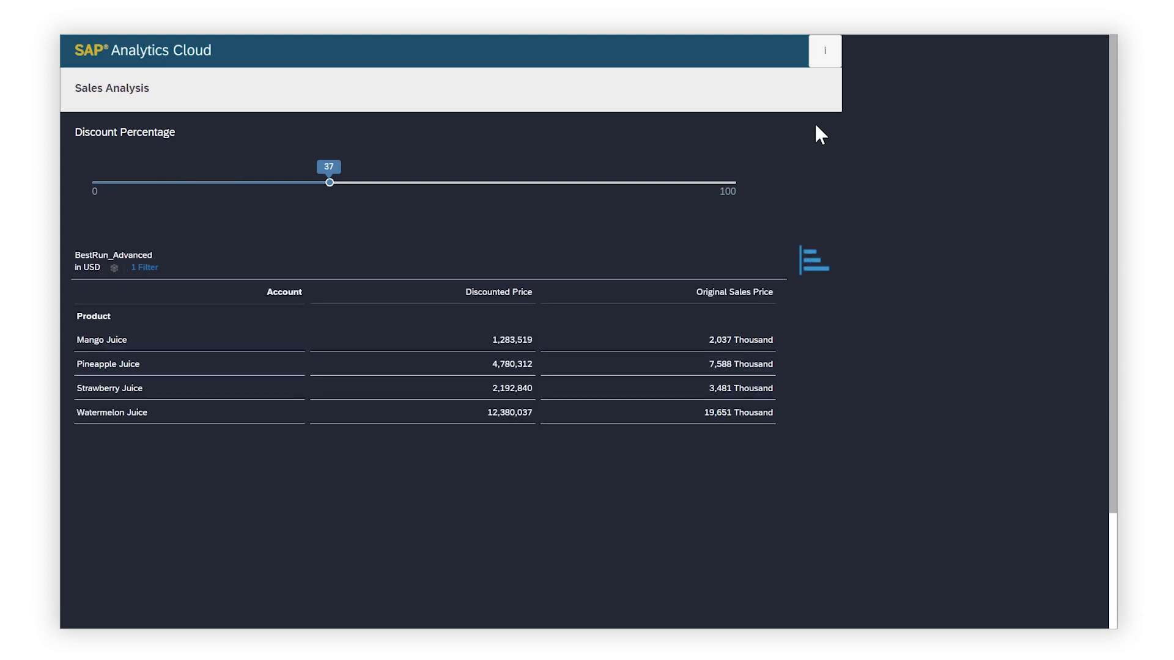
click(818, 58)
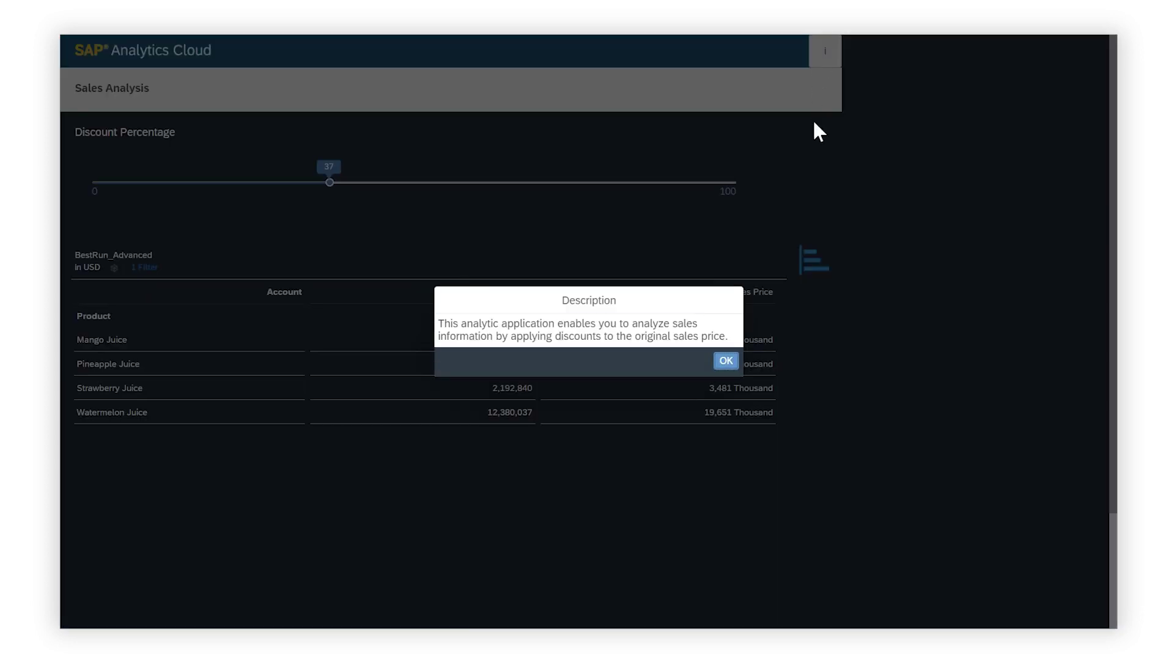
click(725, 361)
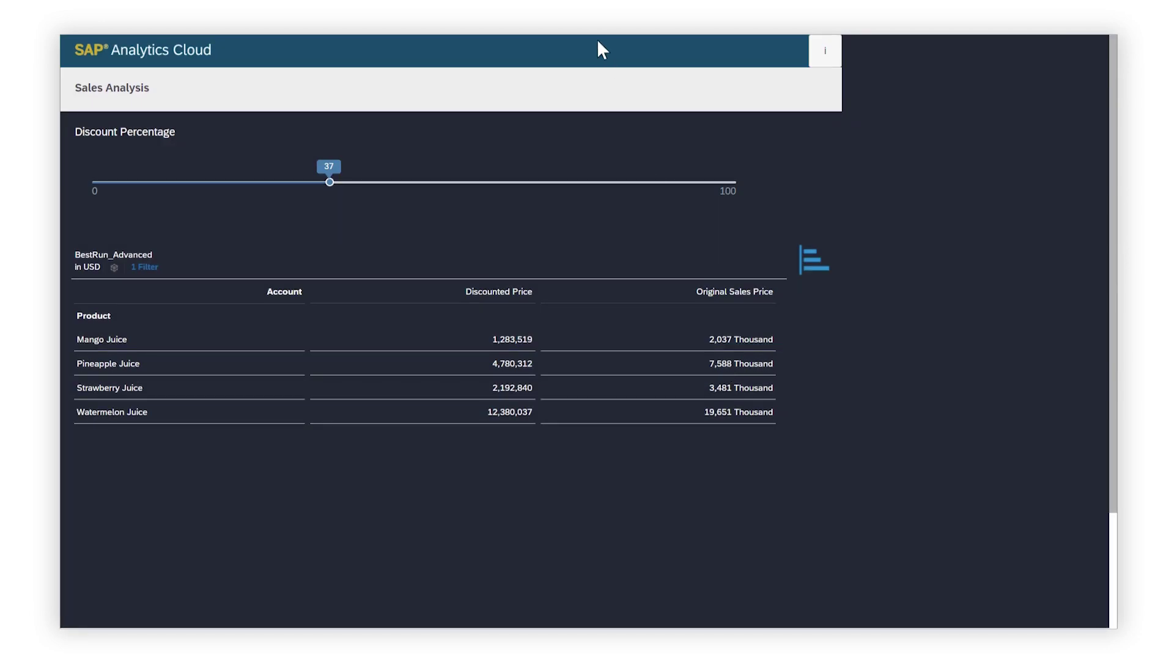
Exit full-screen mode and reopen the running Sales Analysis app in the designer for editing.
mouse_move(600, 43)
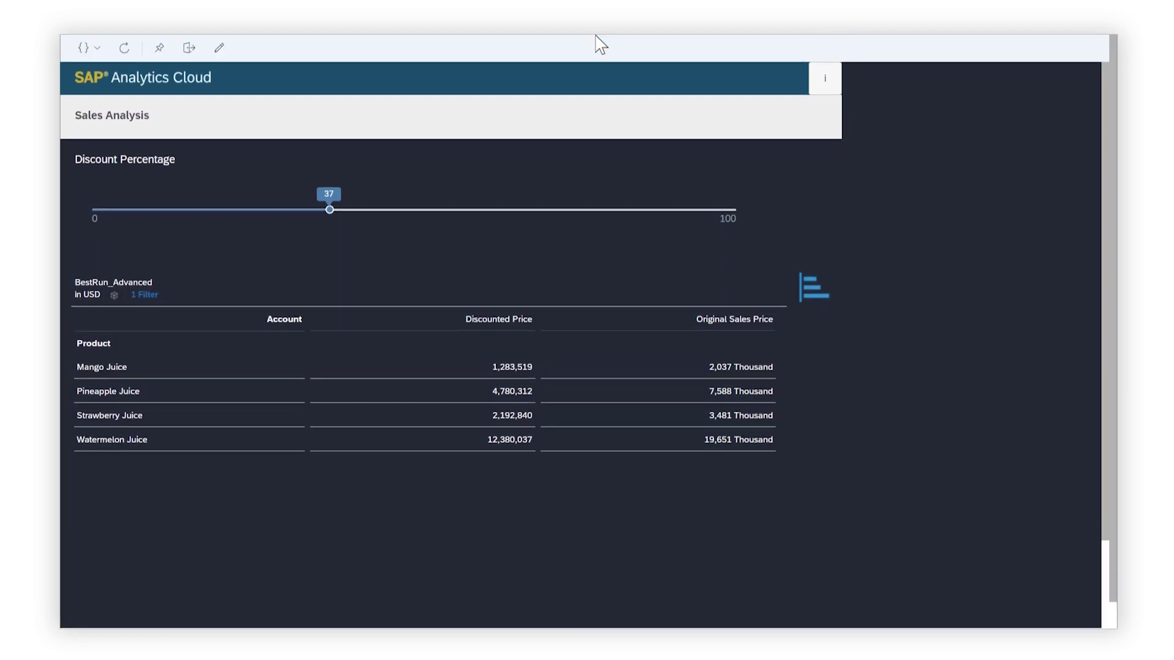
click(188, 48)
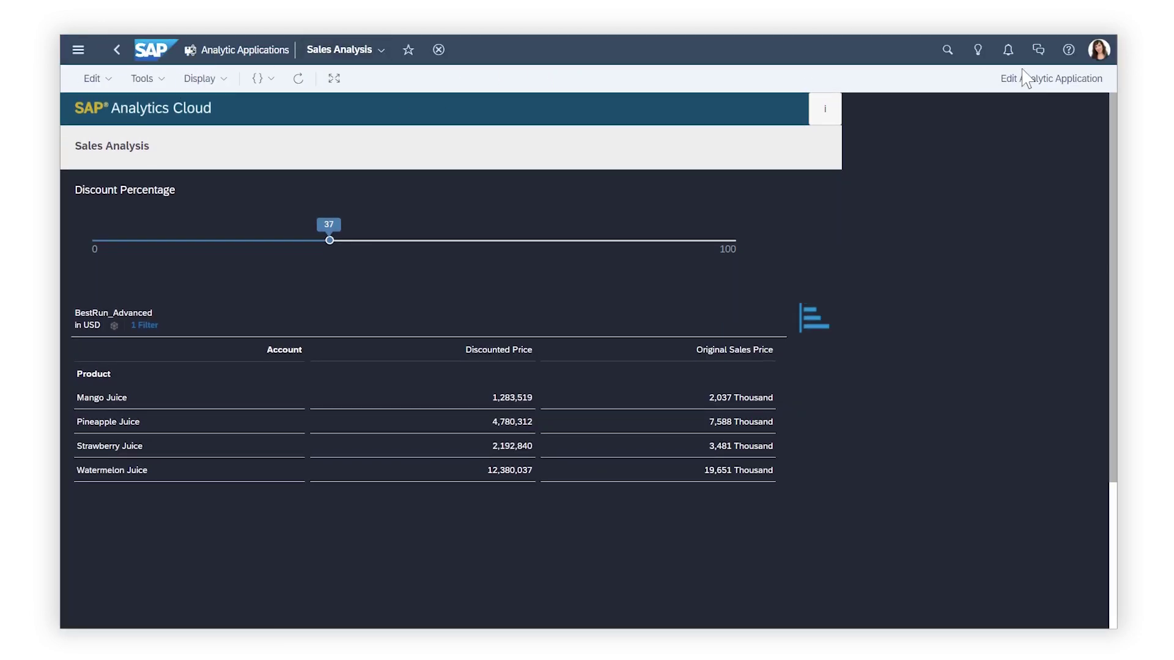
click(1031, 80)
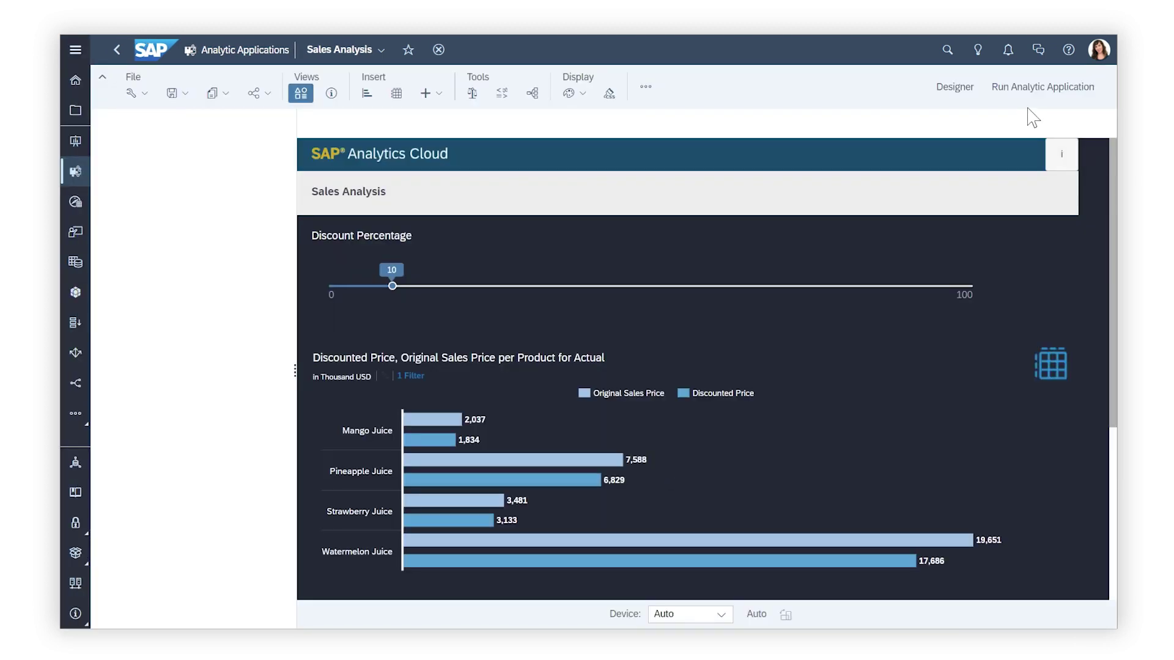